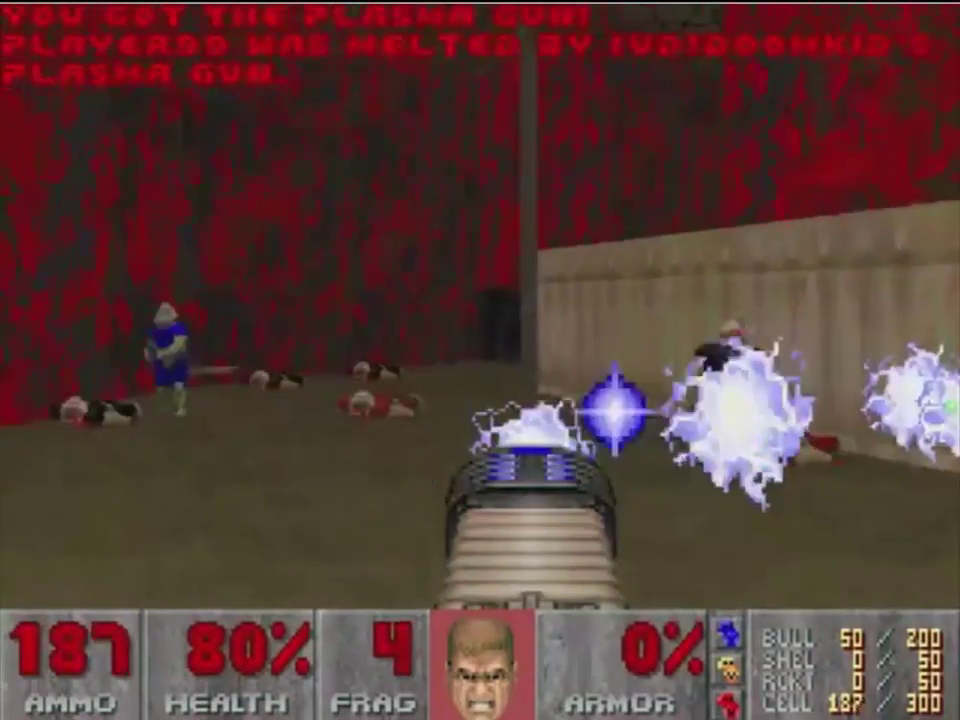
key(ctrl)
key(Left)
key(space)
key(Up)
key(5)
key(Left)
key(Right)
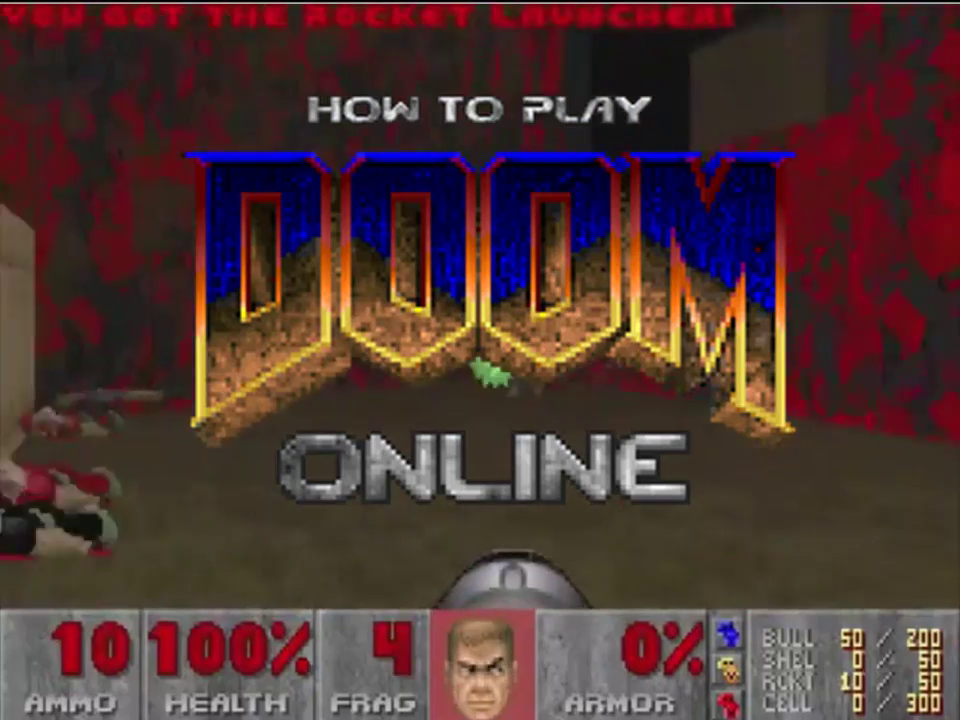
key(ctrl)
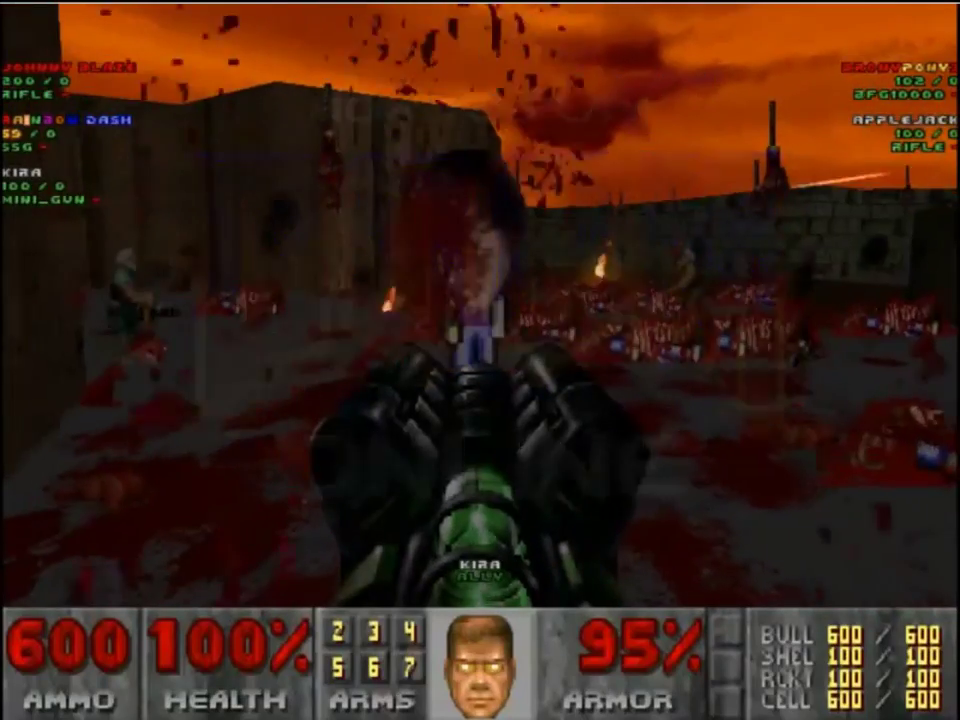
key(F12)
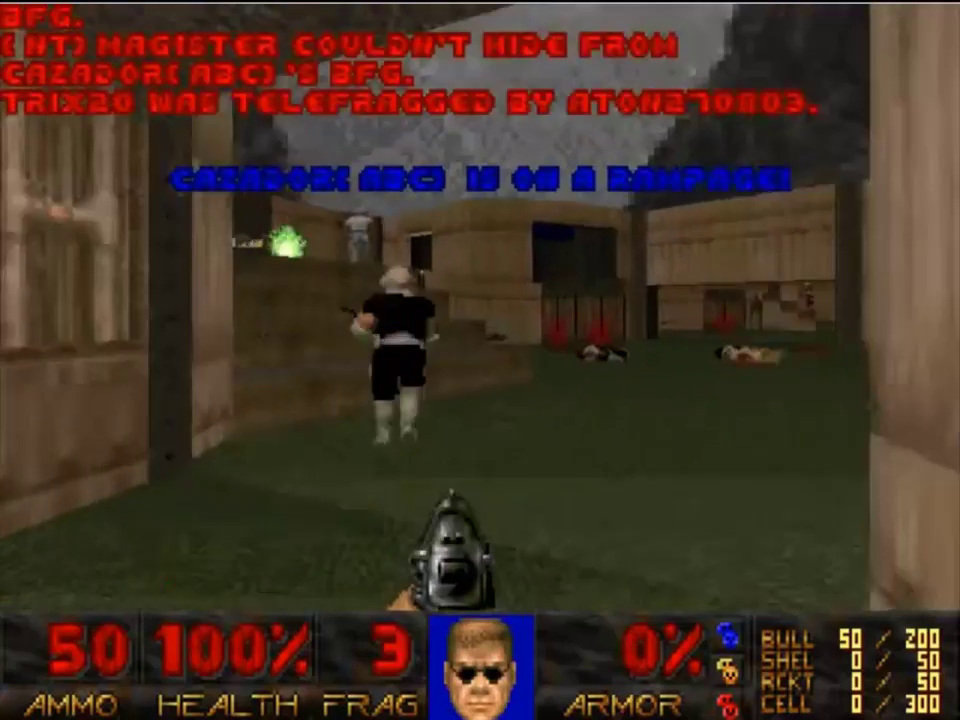
key(Up)
key(ctrl)
key(1)
key(ctrl)
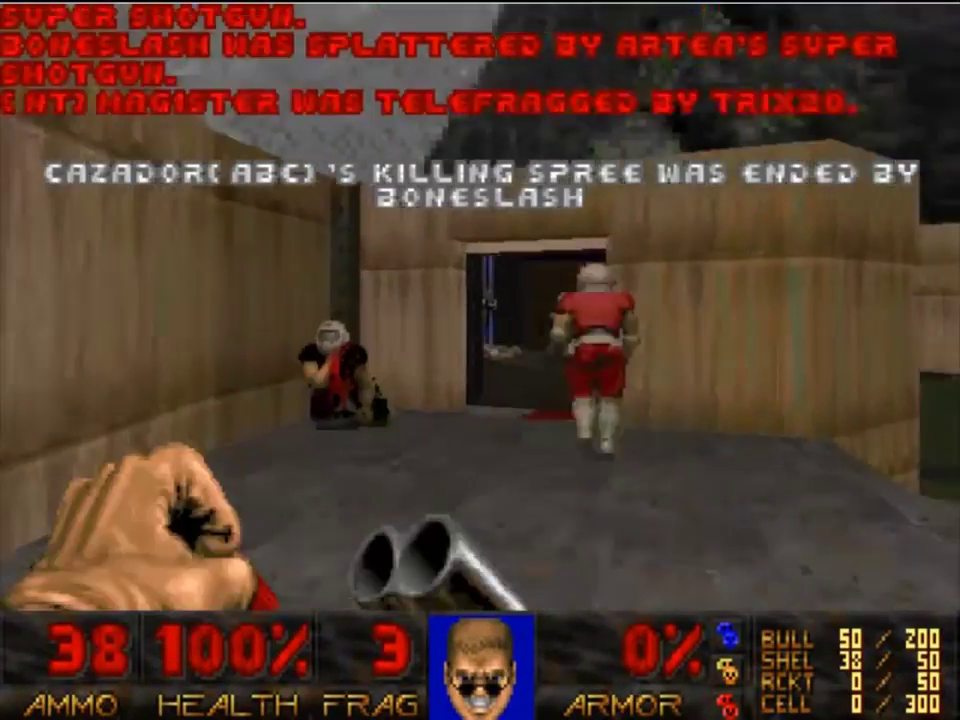
key(3)
key(ctrl)
key(1)
key(3)
key(ctrl)
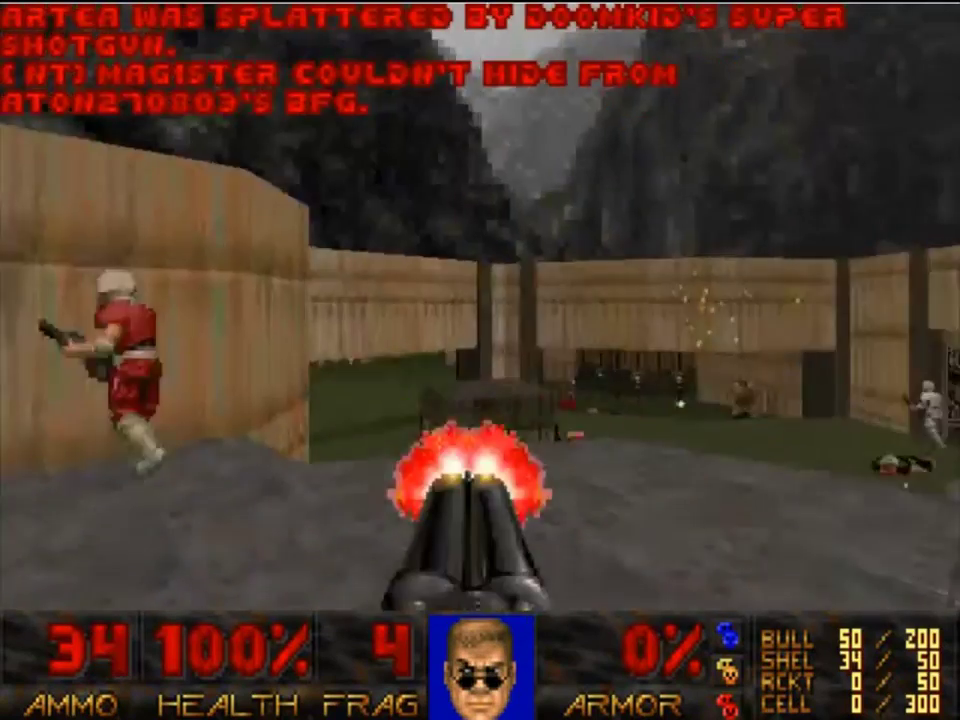
key(Up)
key(1)
key(3)
key(ctrl)
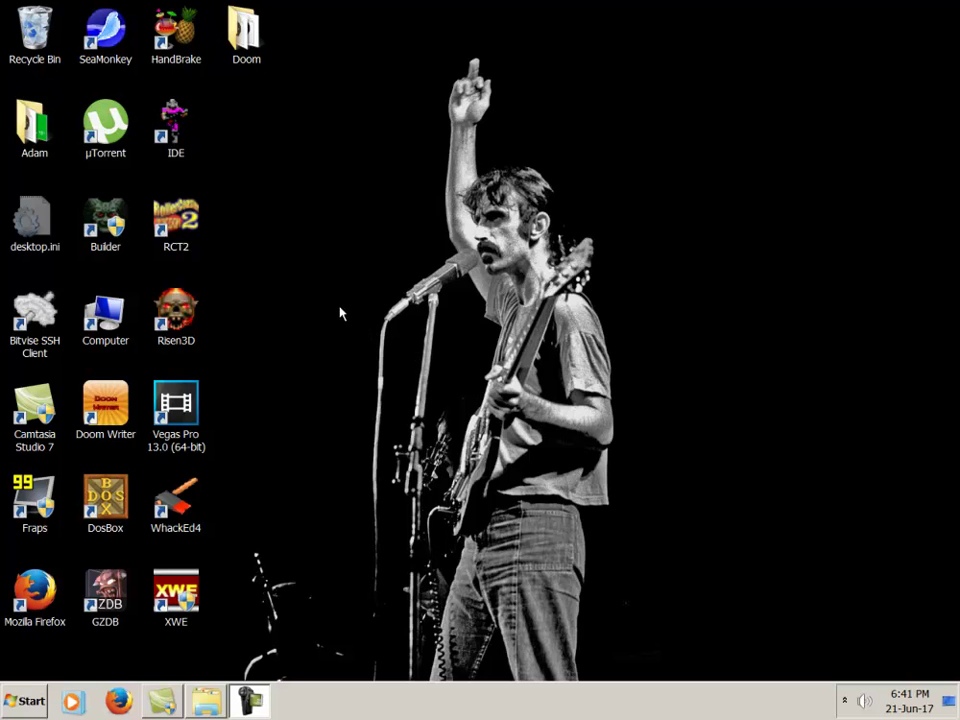
- Open the Doom folder on the desktop to view its WAD files
double_click(240, 40)
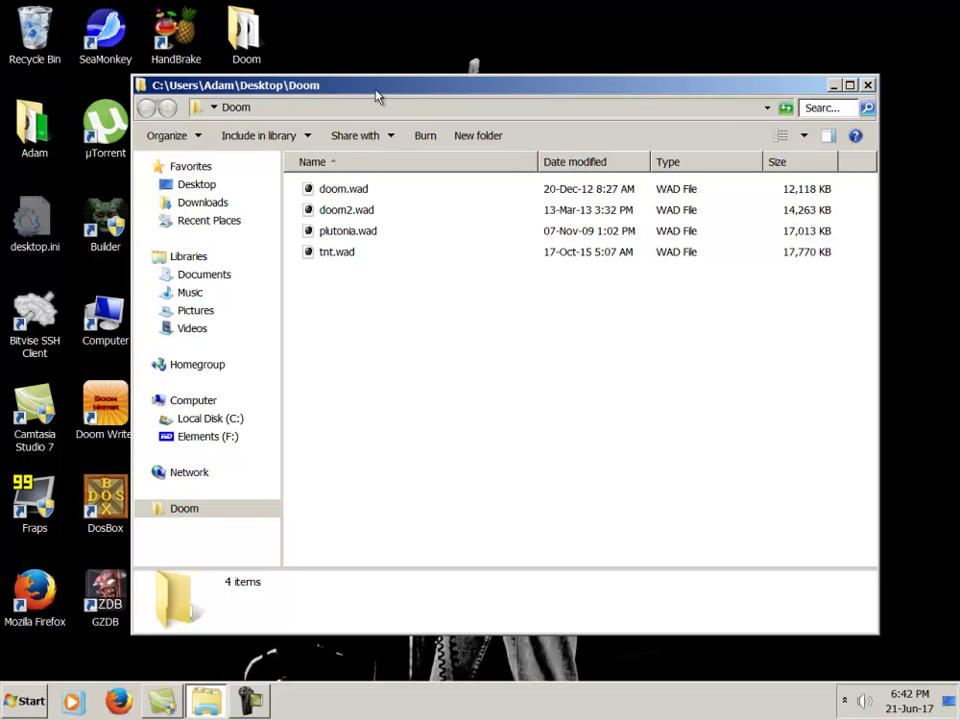
drag(378, 95, 385, 95)
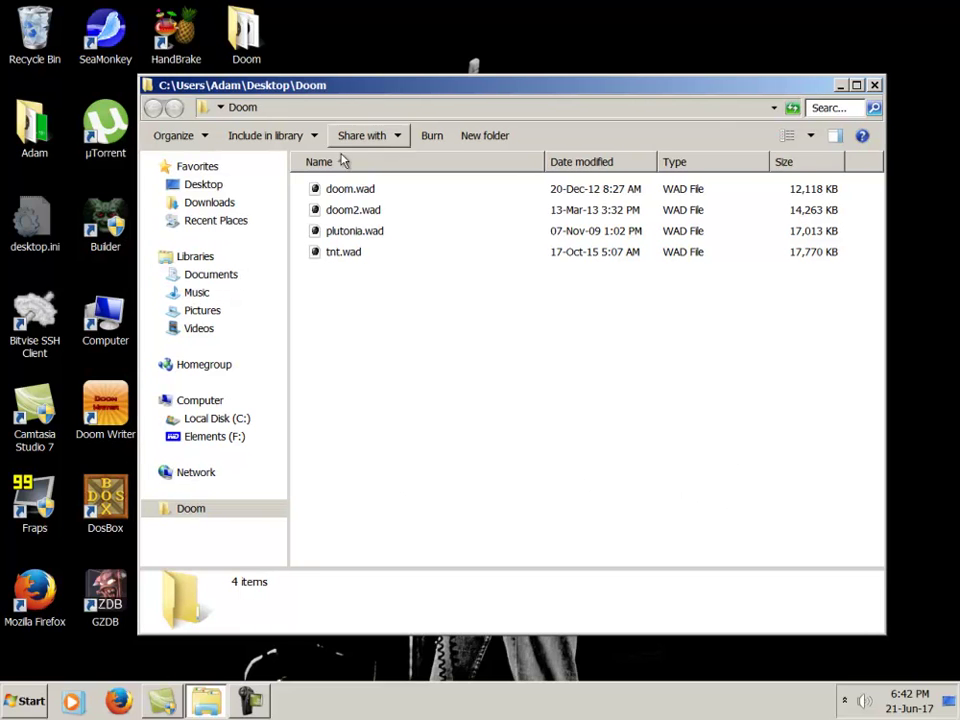
- Switch to Firefox and open the zandronum.com website
click(116, 705)
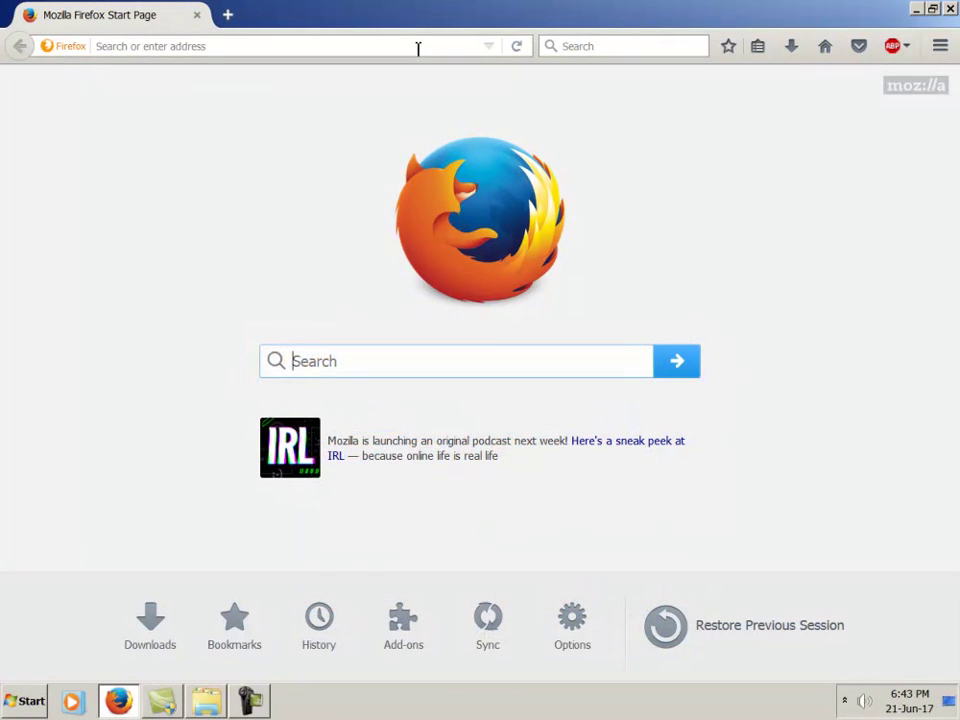
click(417, 48)
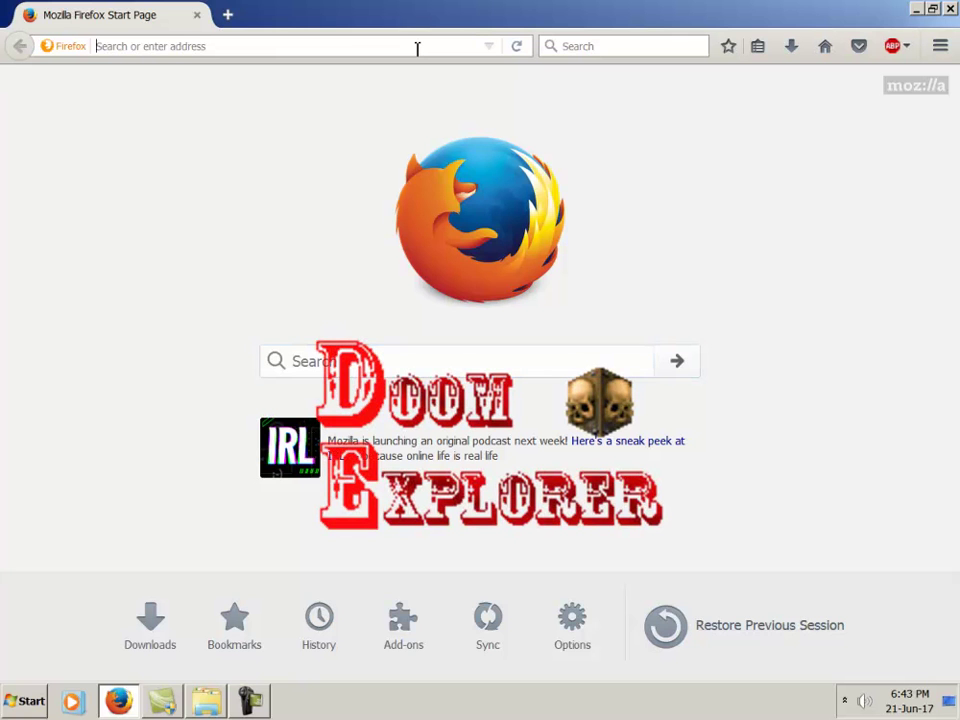
text(zandronum.com/)
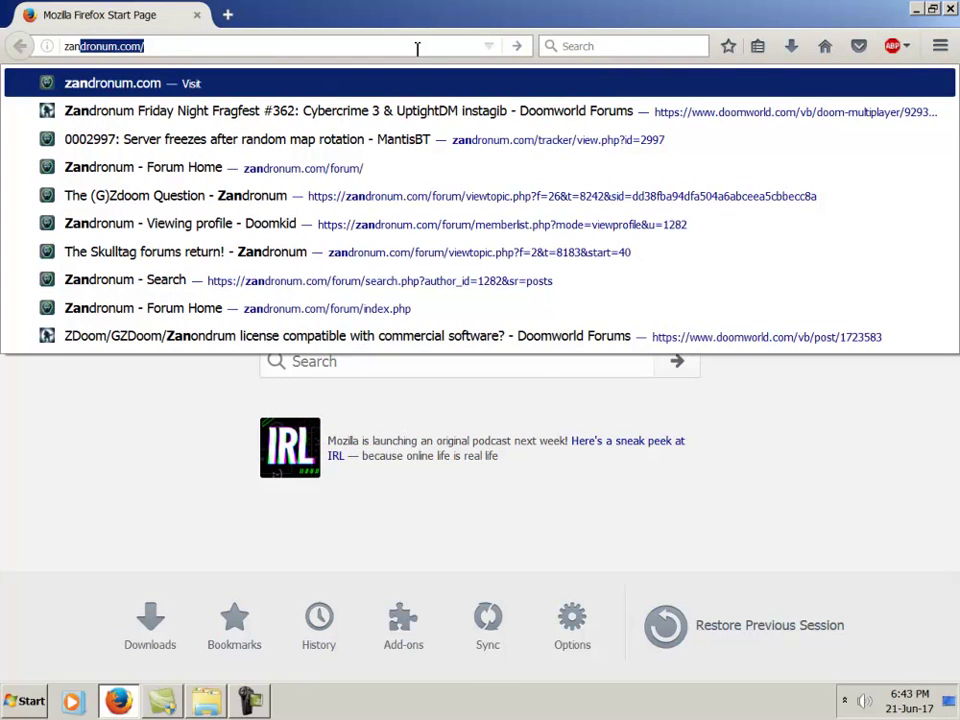
key(Return)
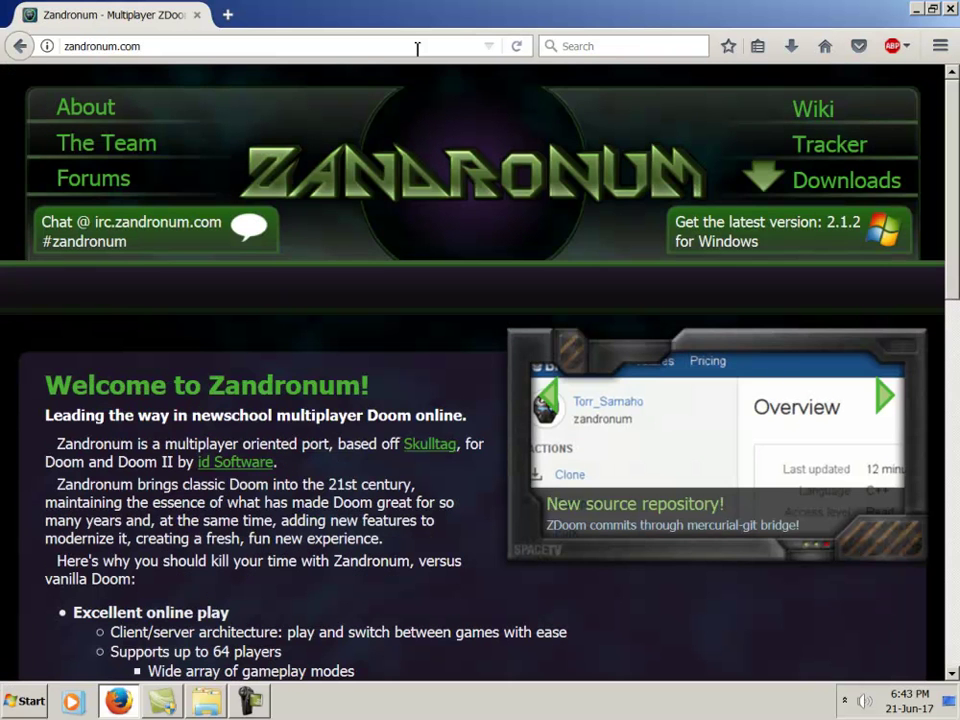
- Download the Zandronum 2.1.2 installer for Windows and launch it
click(777, 241)
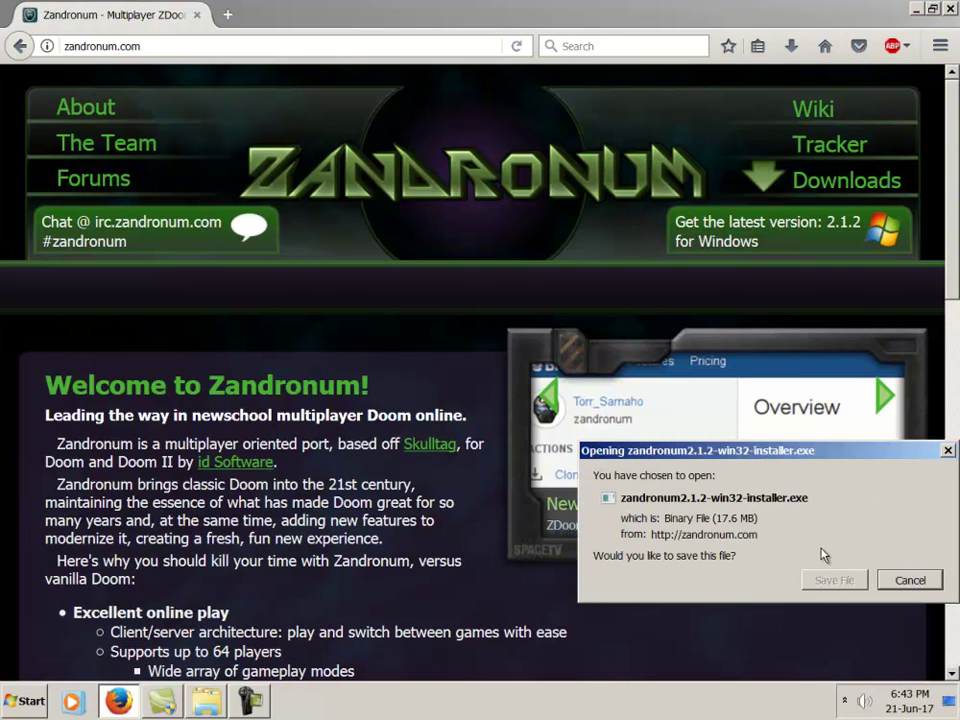
click(829, 581)
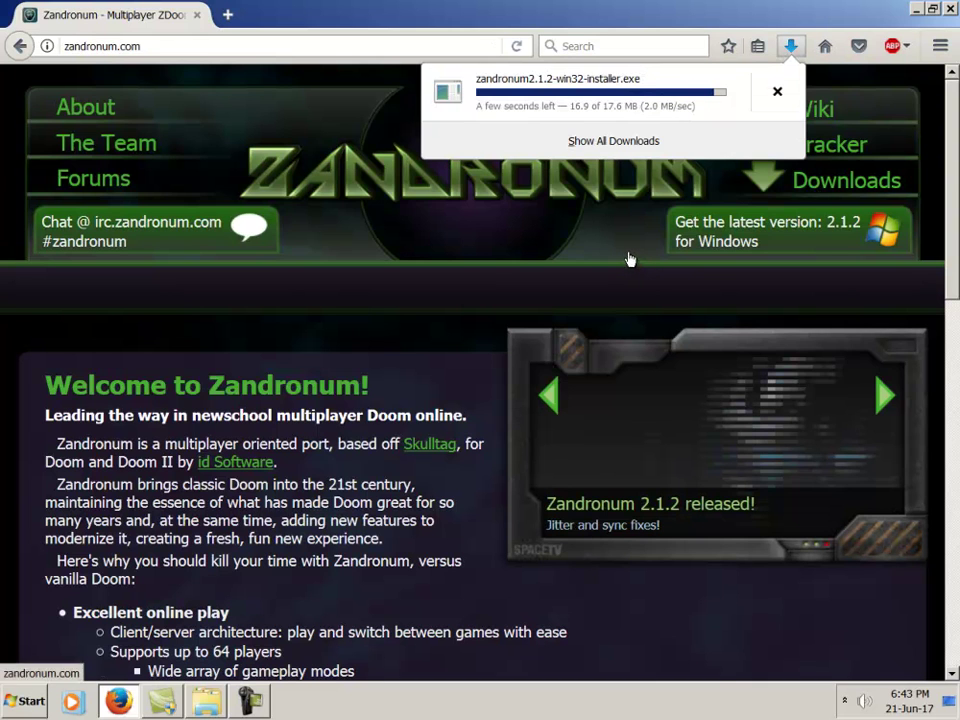
click(586, 93)
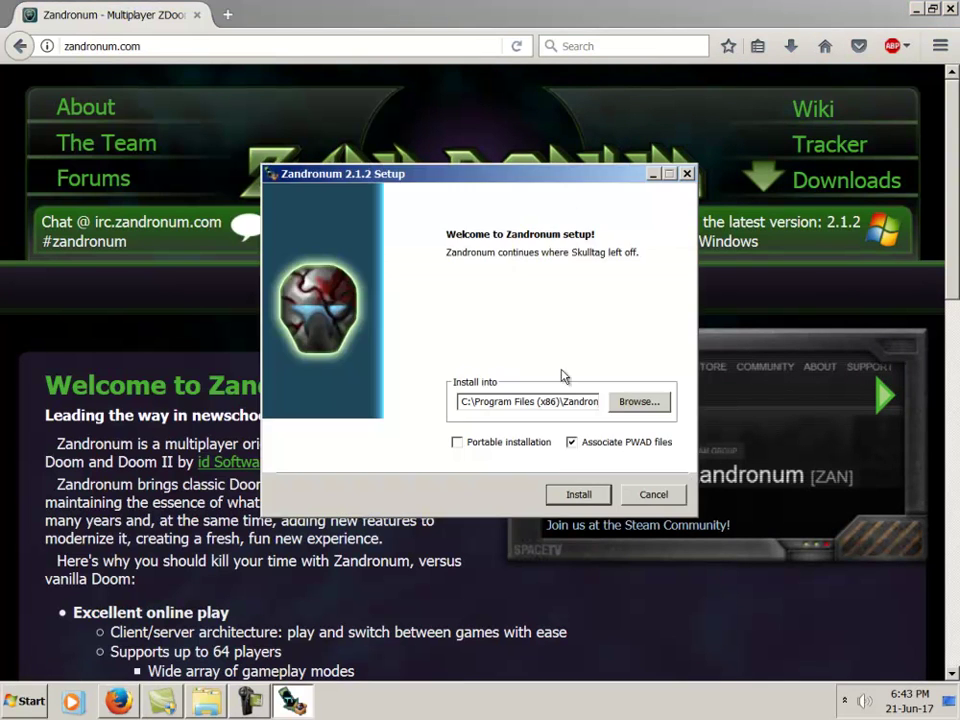
- Choose the desktop's Doom folder as the Zandronum install location
click(630, 404)
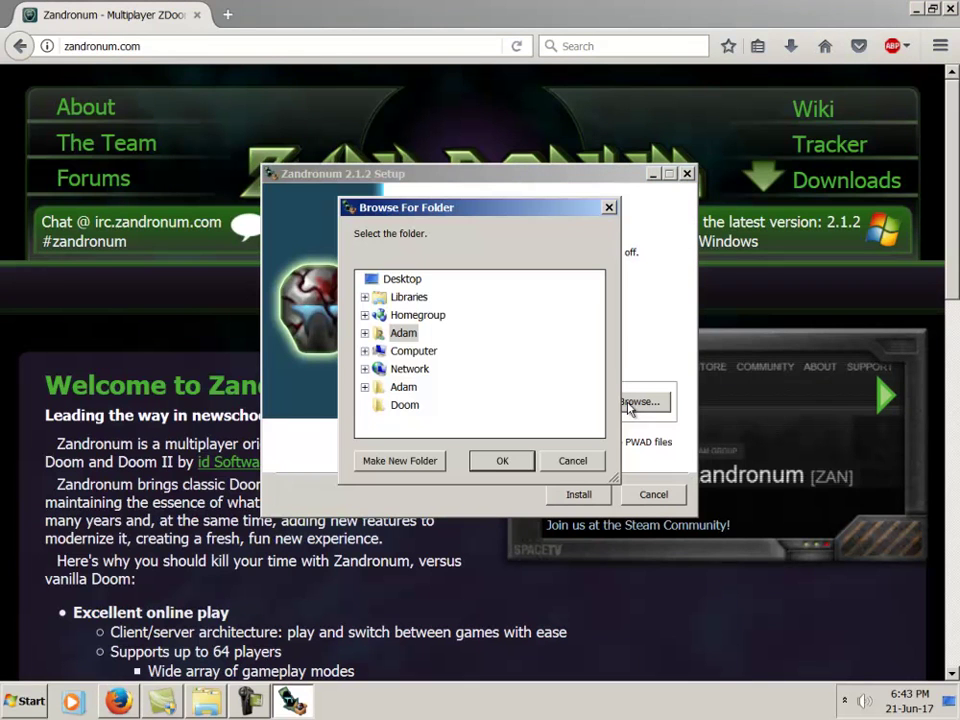
click(394, 409)
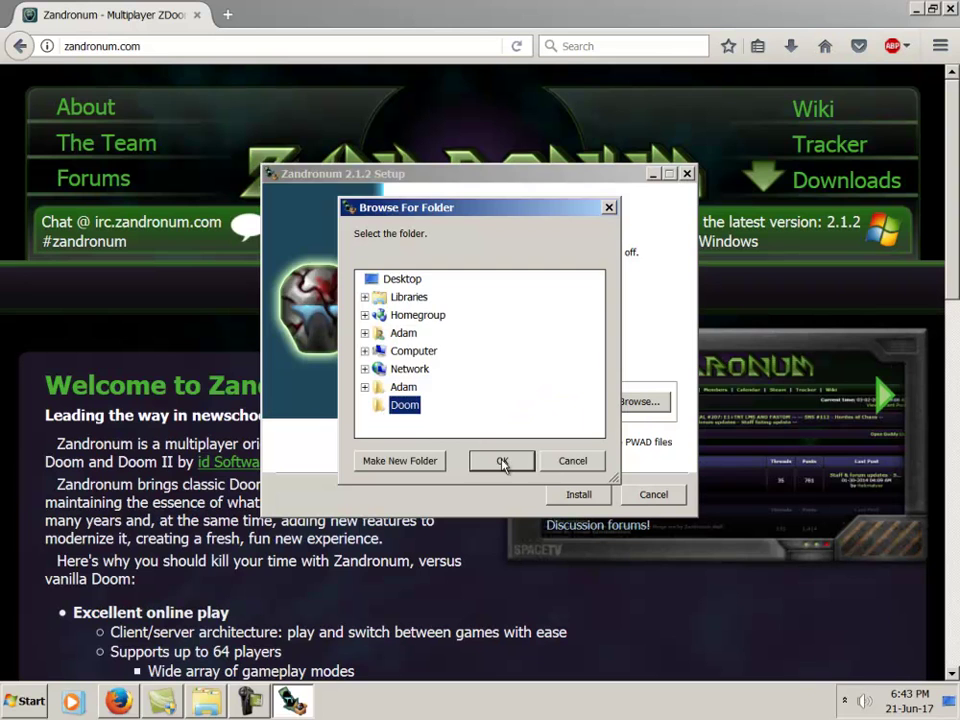
click(502, 462)
drag(562, 400, 645, 409)
click(516, 408)
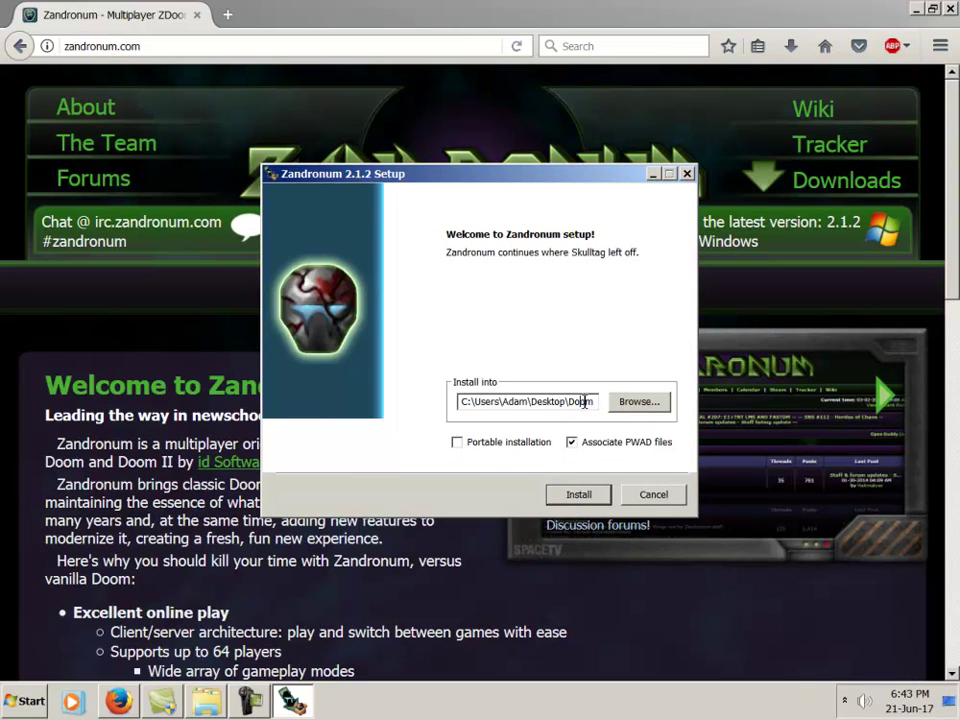
- Bring the Doom folder window forward and arrange it so its files show beside the Zandronum setup window
key(alt+Tab)
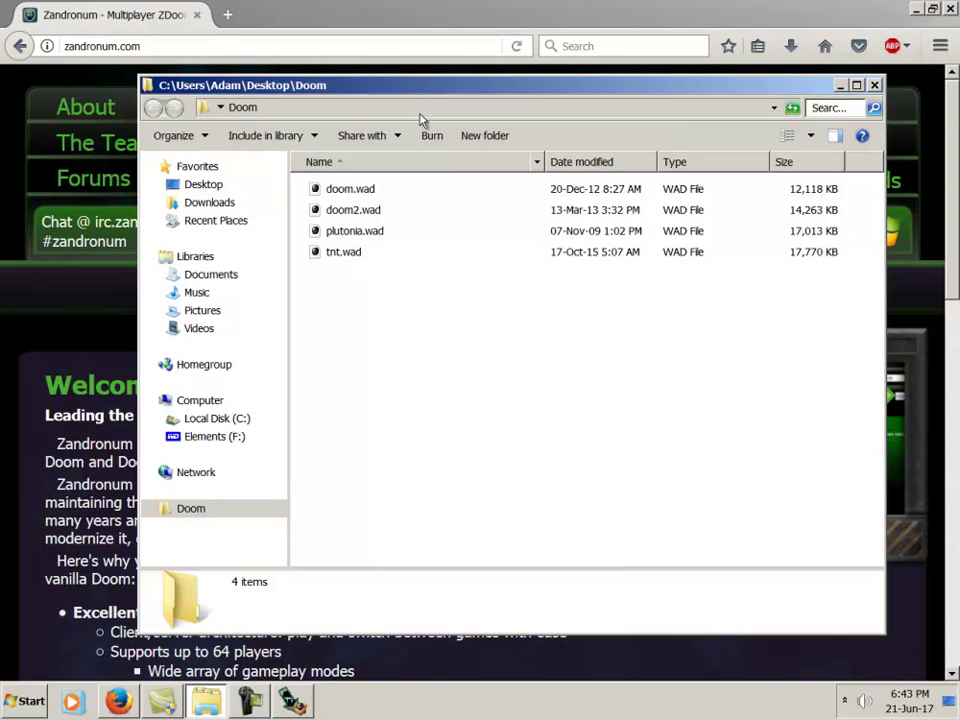
drag(443, 90, 362, 84)
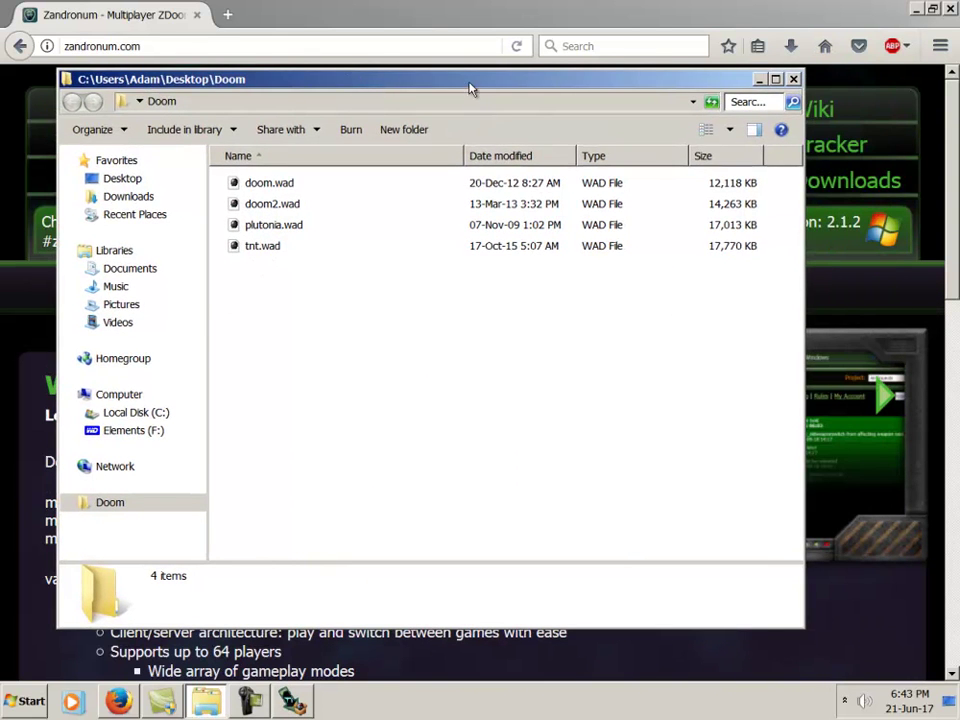
drag(446, 88, 321, 93)
click(690, 231)
drag(612, 185, 640, 188)
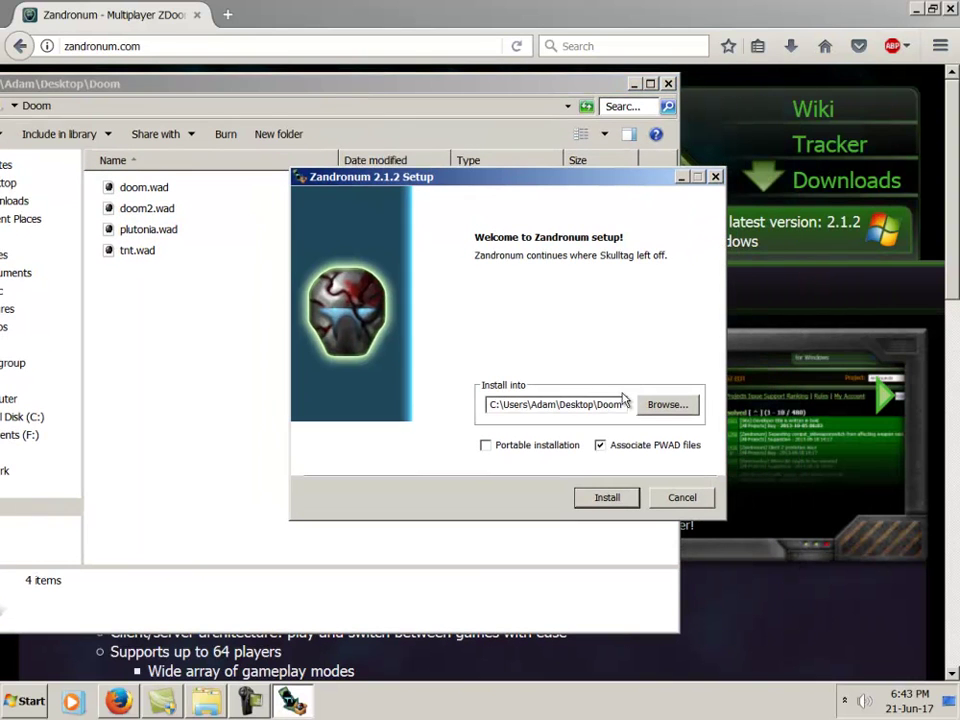
- Extend the install path with a \Zandronum subfolder and install Zandronum there, closing the finished setup
text(\Zandronum)
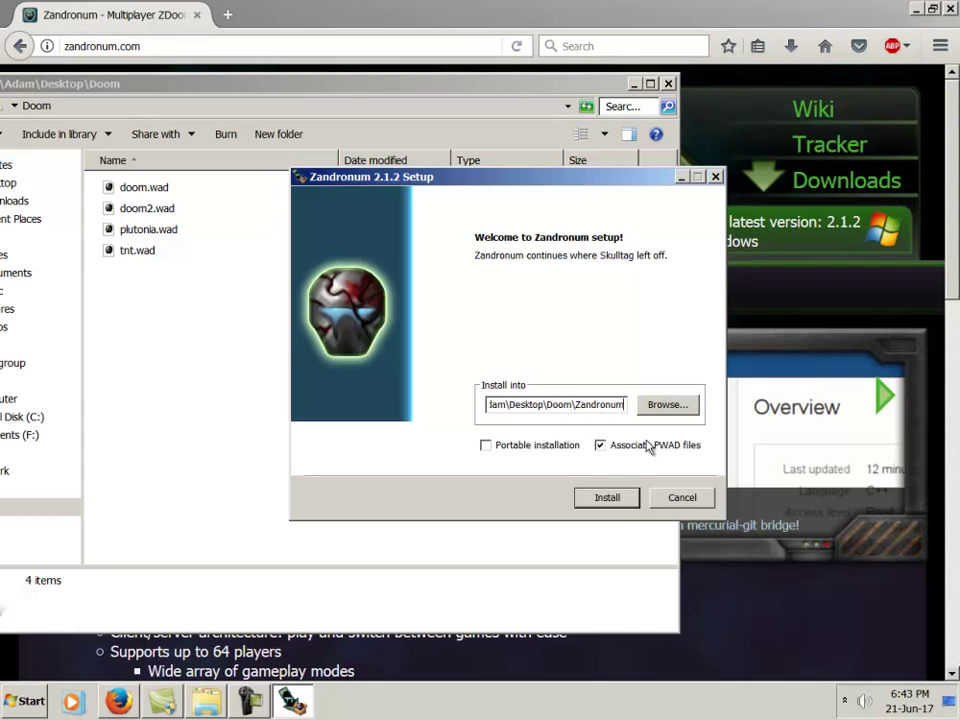
click(612, 498)
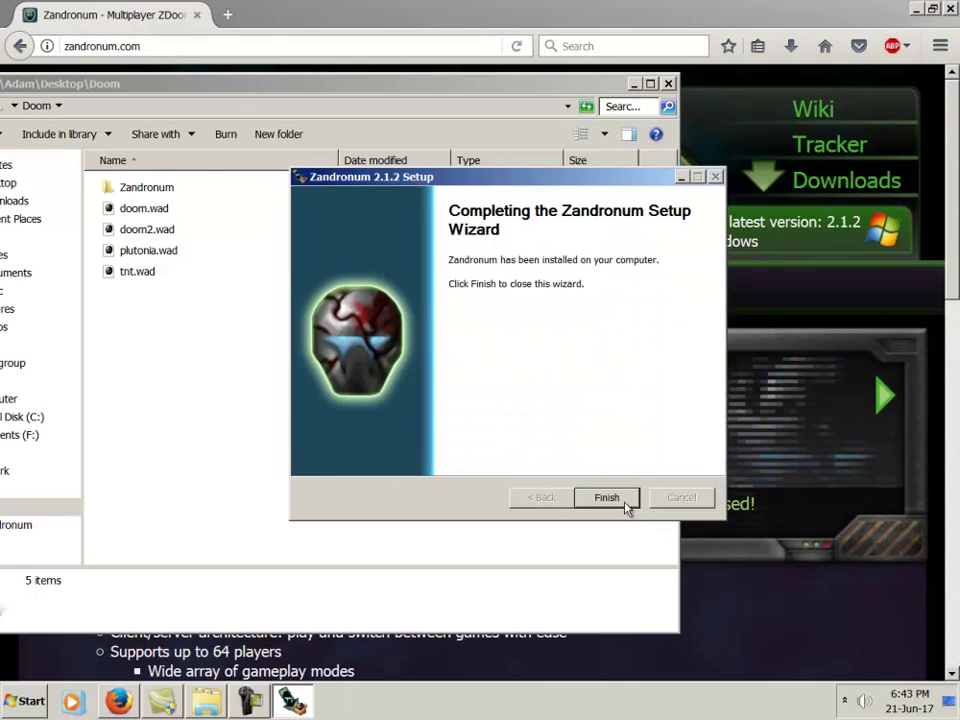
click(622, 500)
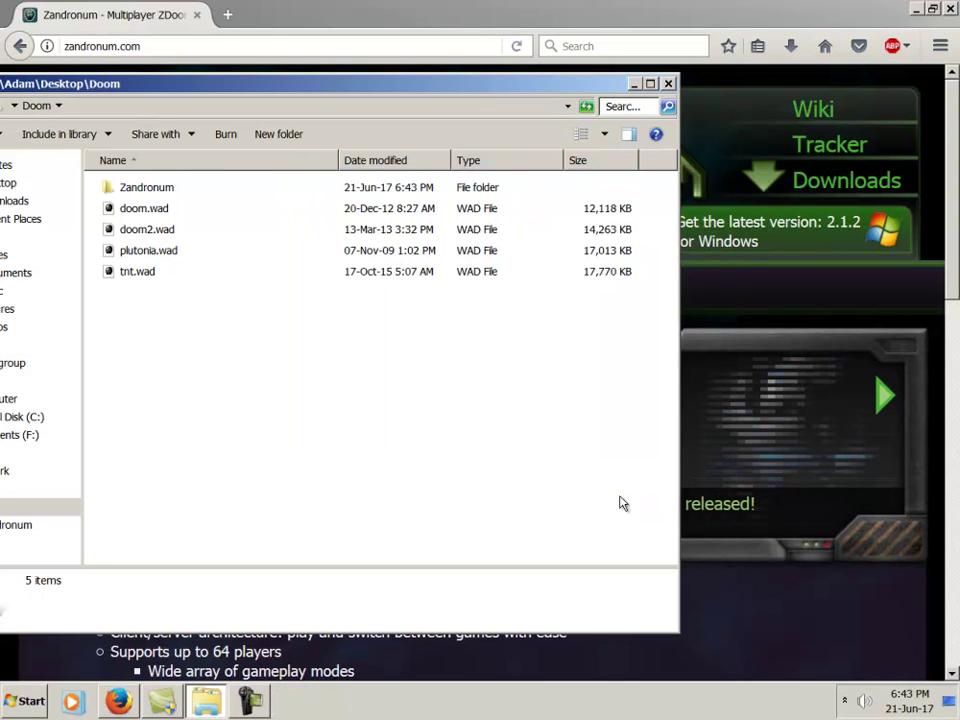
- Go to zdaemon.org in Firefox and open its Downloads page
click(228, 50)
text(zdaemon.org)
key(Return)
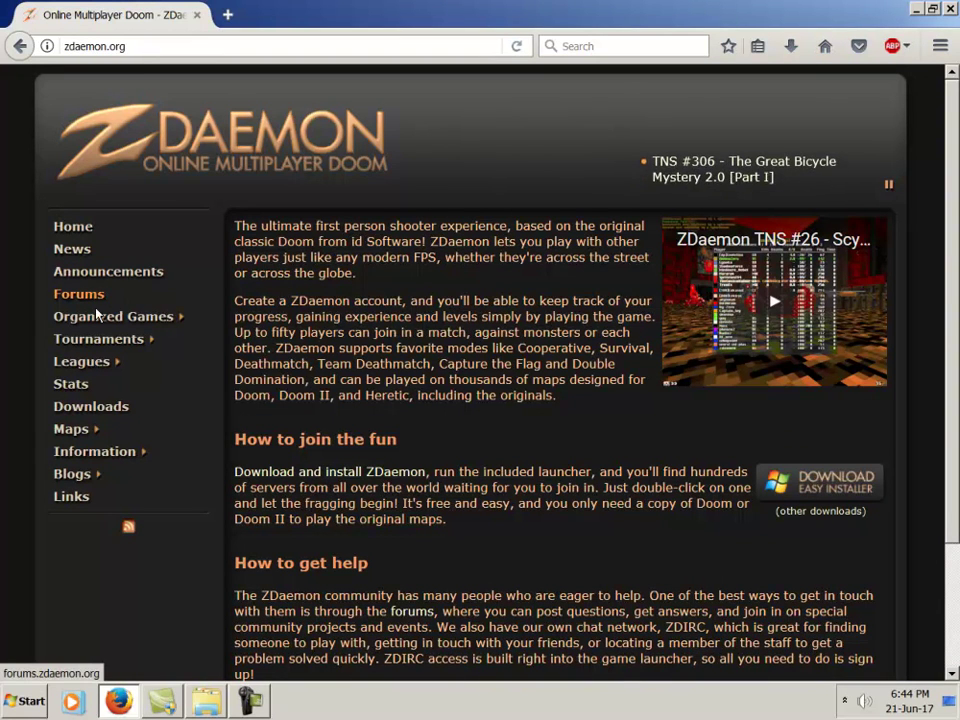
click(118, 413)
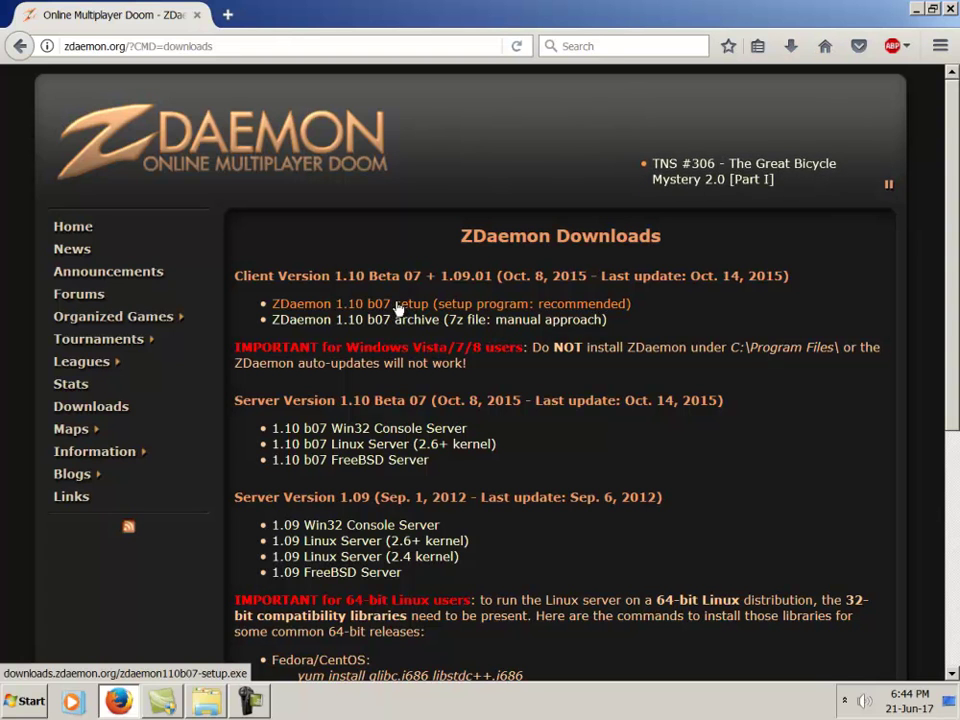
- Download the recommended ZDaemon 1.10 b07 setup program and run it
click(403, 307)
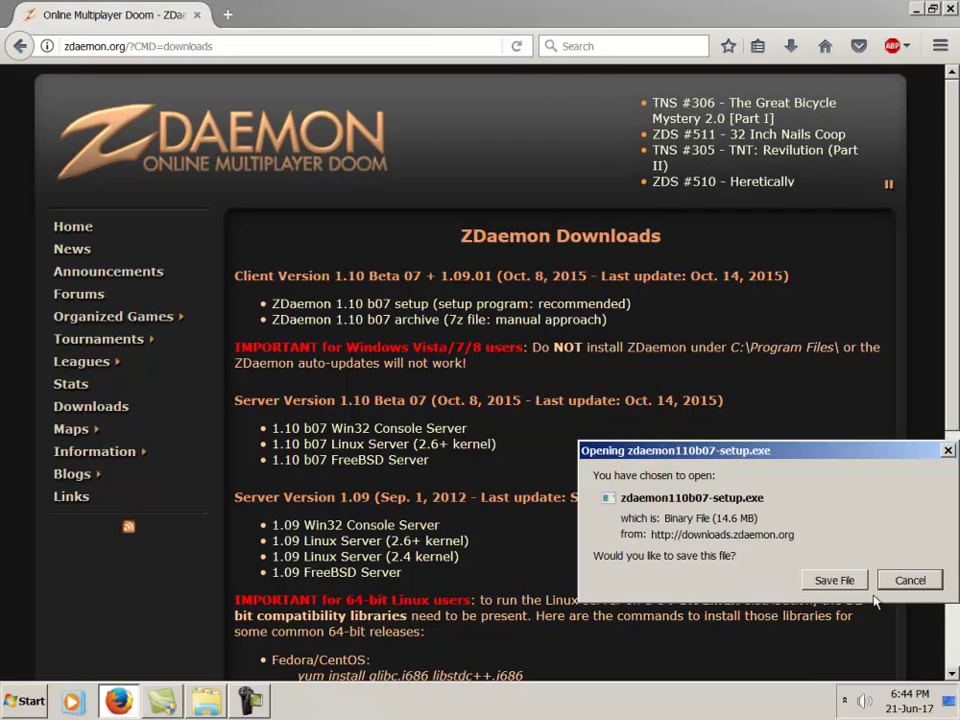
click(834, 581)
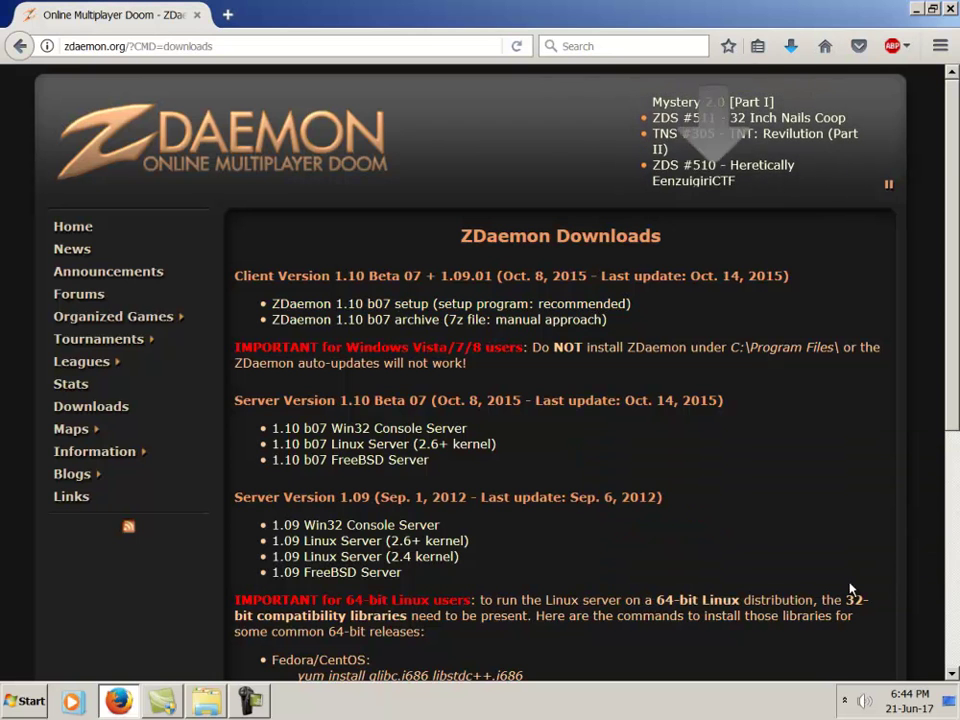
click(793, 48)
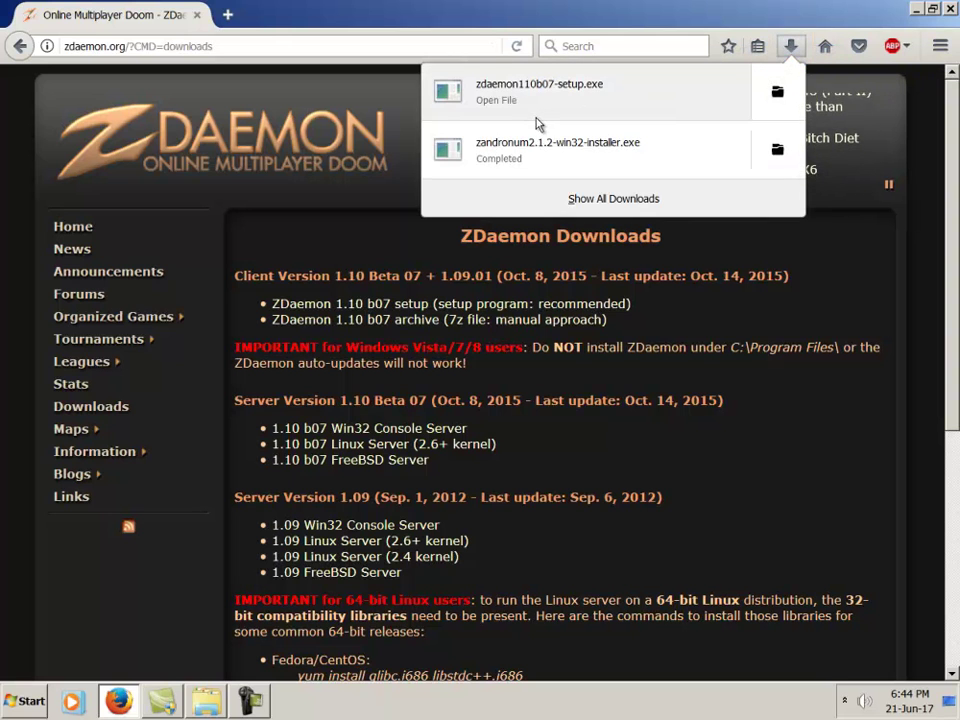
click(560, 110)
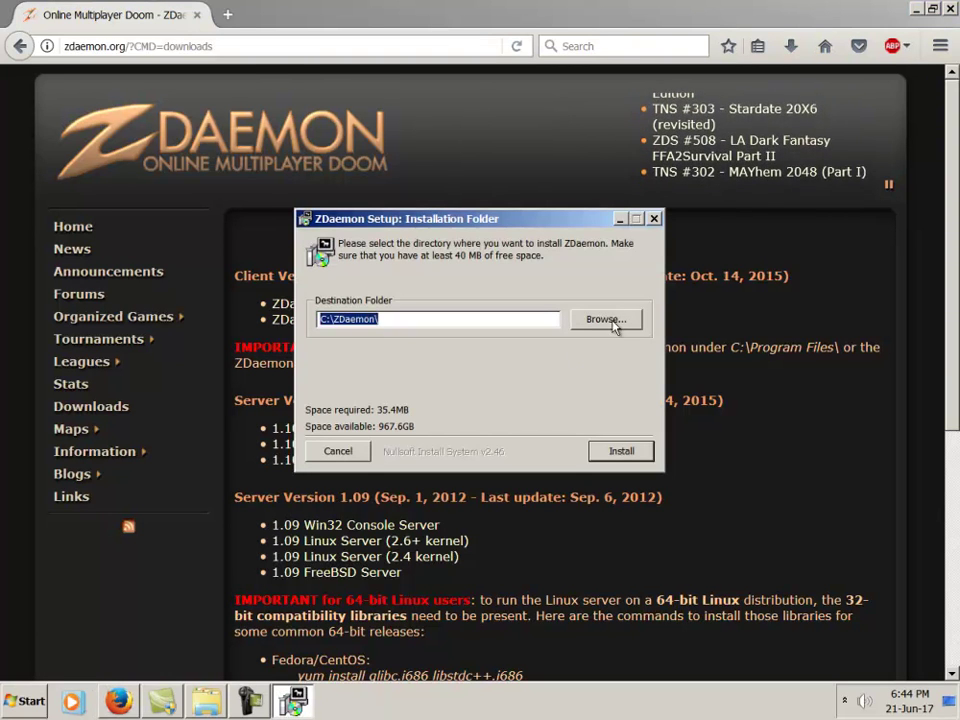
- Create a ZDaemon folder inside the desktop's Doom folder and install ZDaemon into it
click(607, 320)
click(400, 406)
click(372, 423)
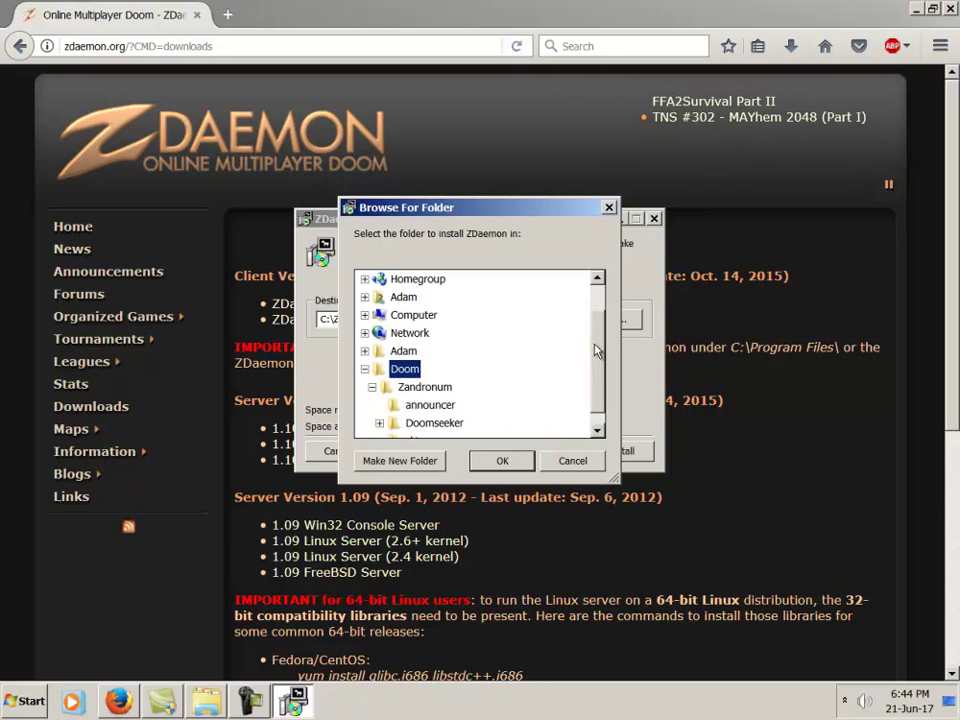
click(398, 460)
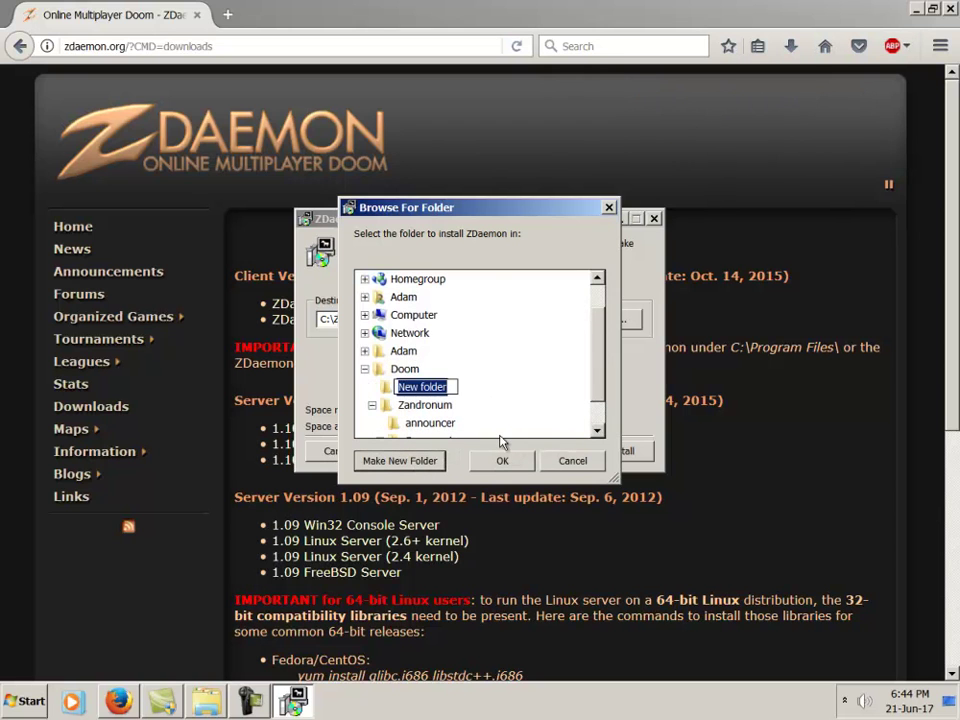
text(ZDaemon)
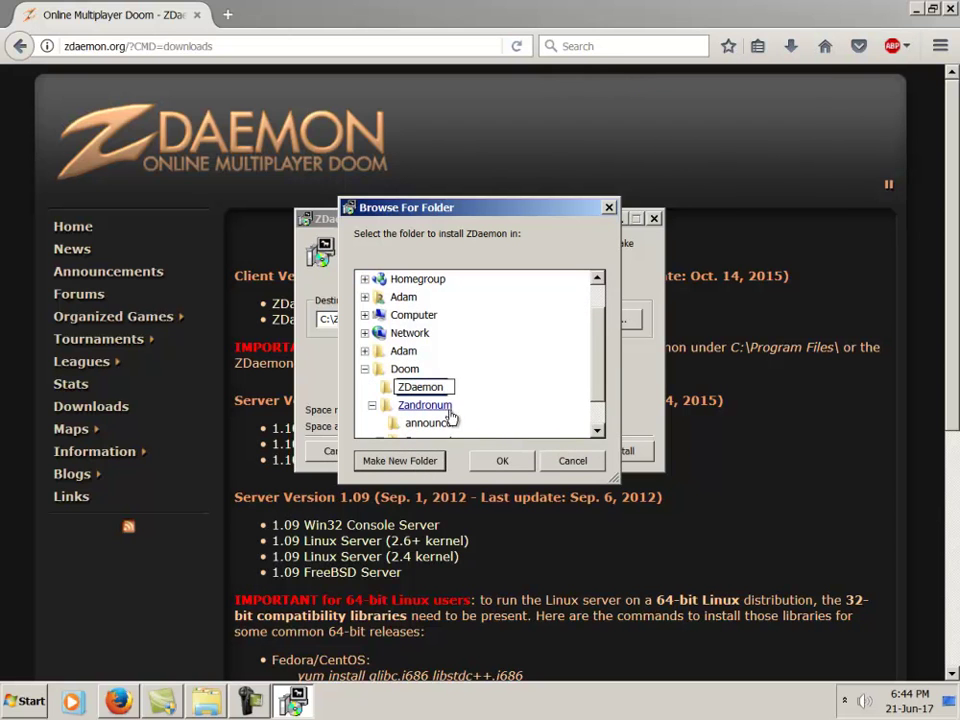
key(Return)
click(500, 460)
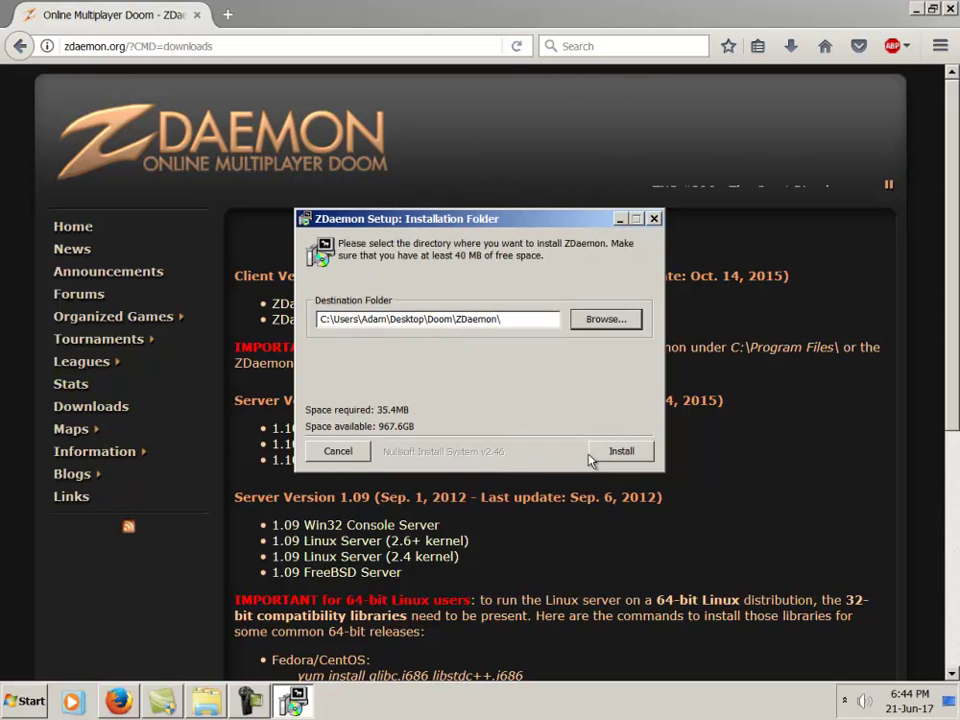
click(624, 453)
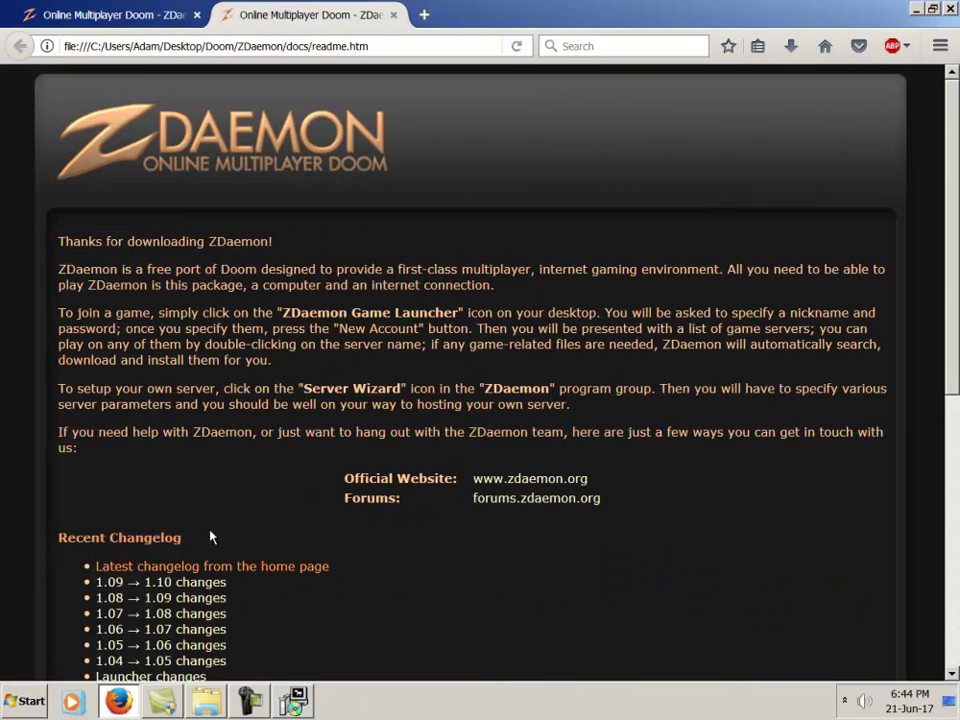
- Close the ZDaemon readme tab and minimize the browser
scroll(272, 464, down, 5)
click(393, 14)
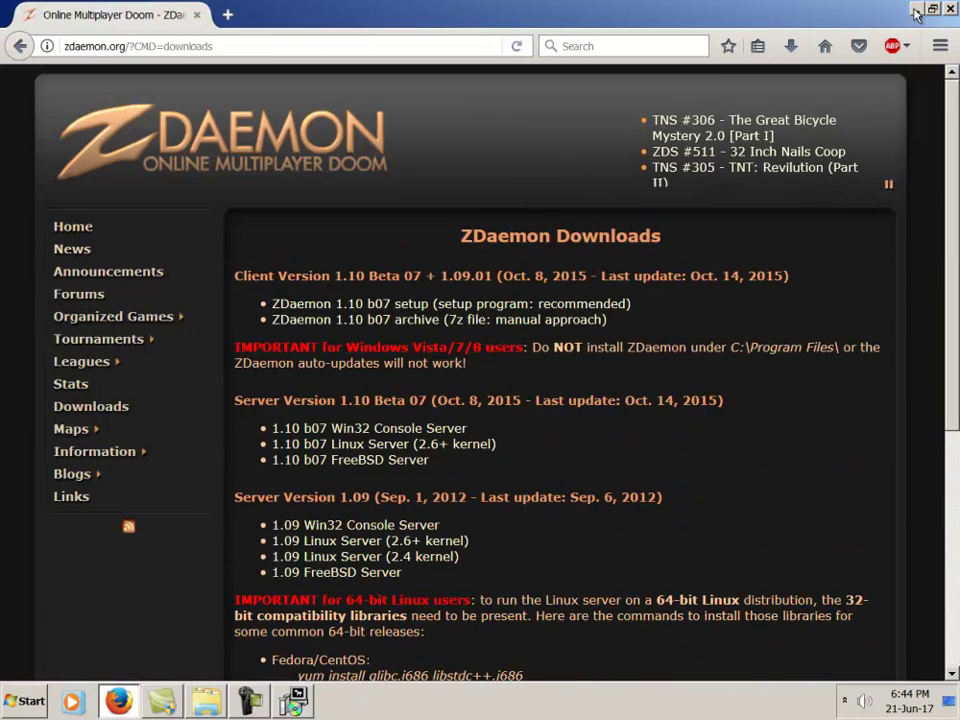
click(915, 8)
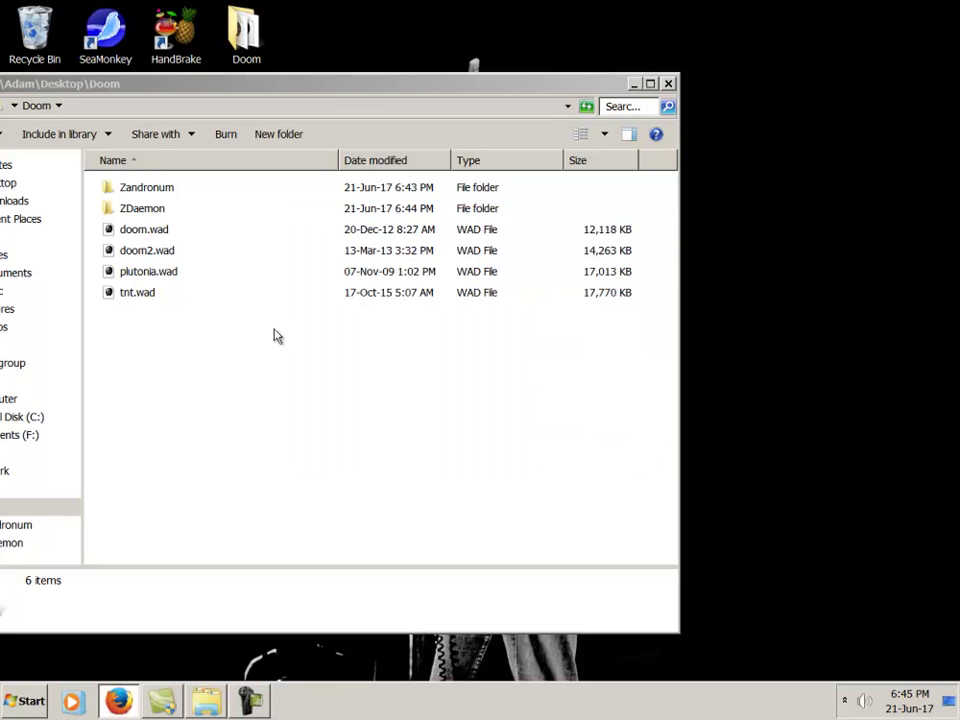
- Check the installed files in the ZDaemon folder and go back to the Doom folder
double_click(125, 209)
scroll(182, 403, down, 4)
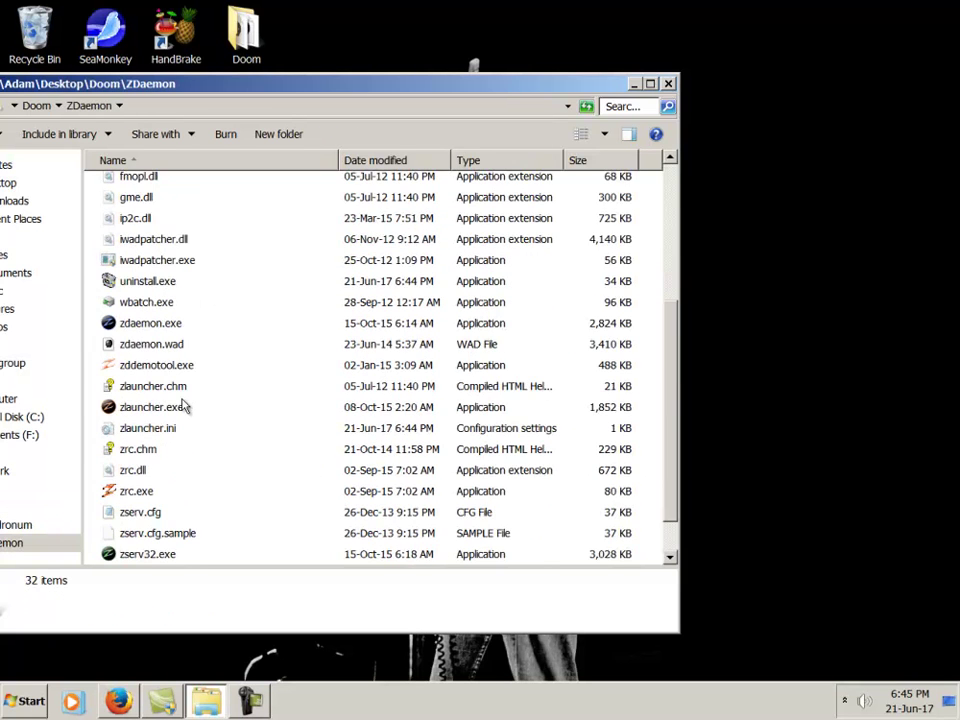
scroll(183, 405, up, 5)
click(36, 106)
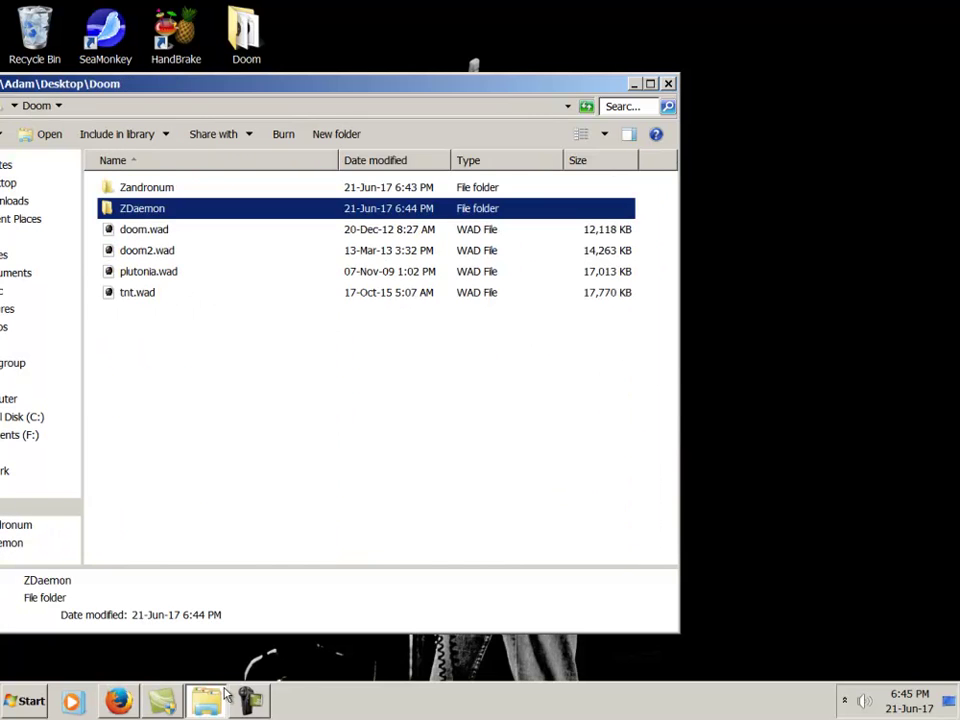
- Switch back to Firefox and go to odamex.net
click(122, 703)
click(261, 47)
text(odamex.net/)
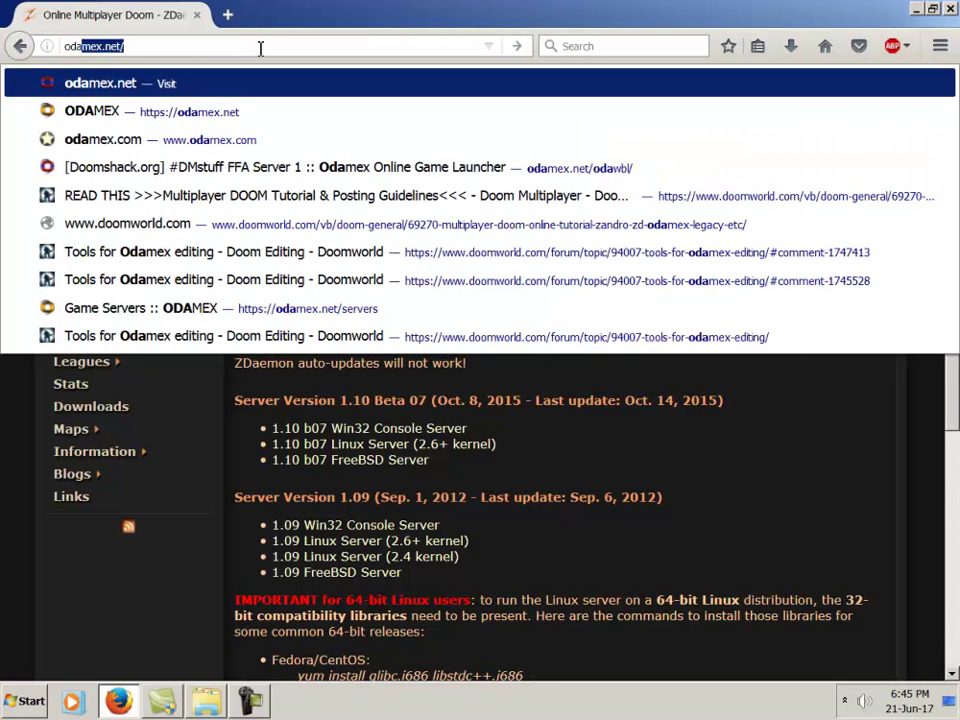
key(Return)
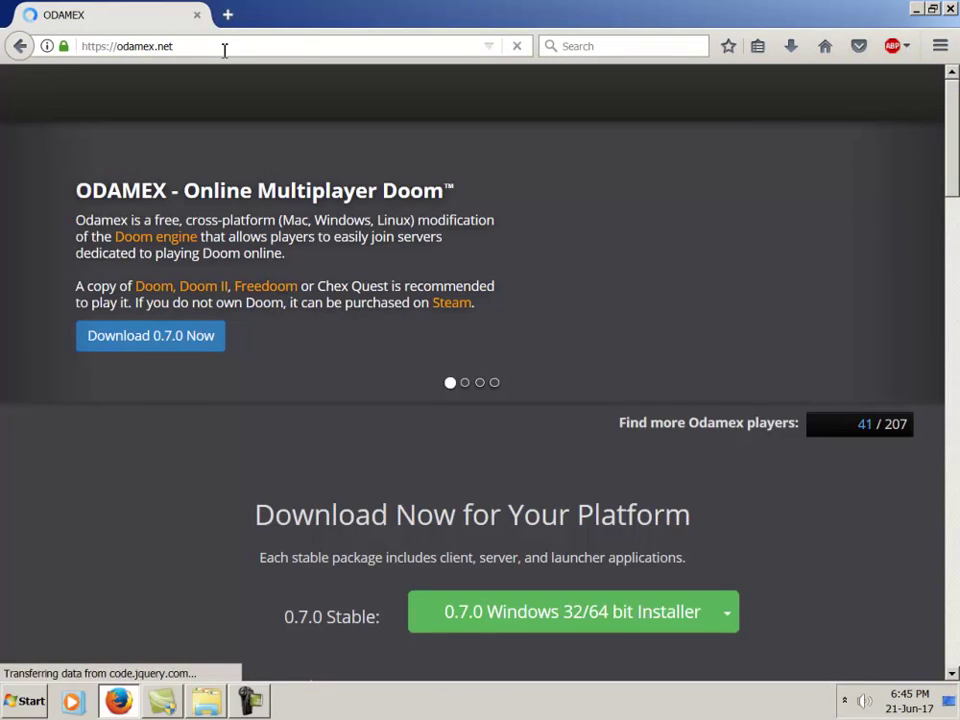
- Download the Odamex 0.7.0 installer, odamex-win-0.7.0.exe, and run it
click(143, 338)
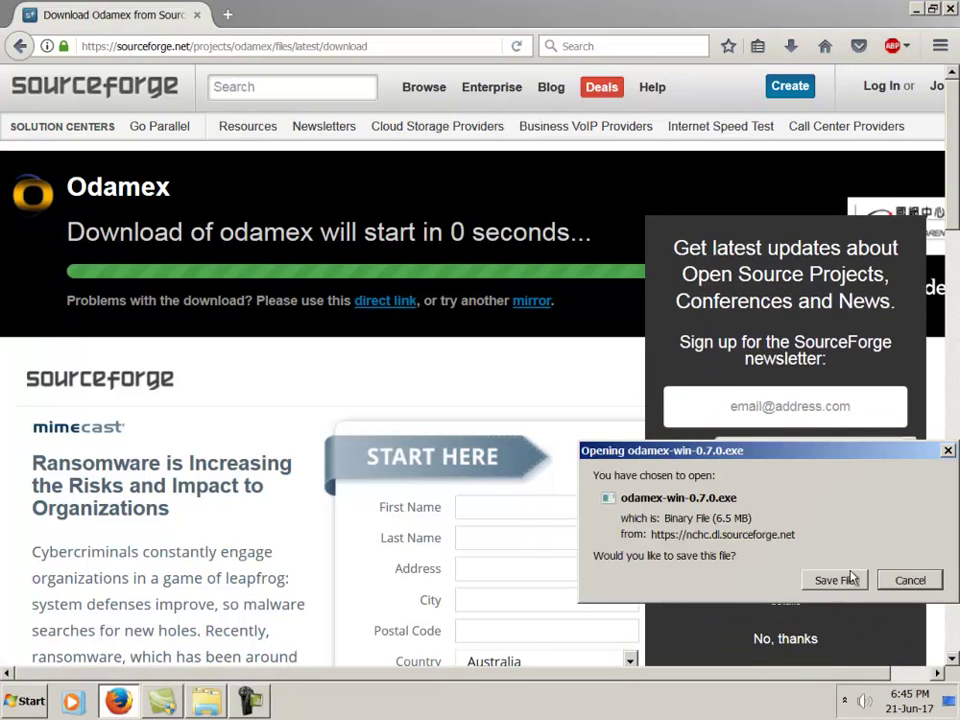
click(848, 580)
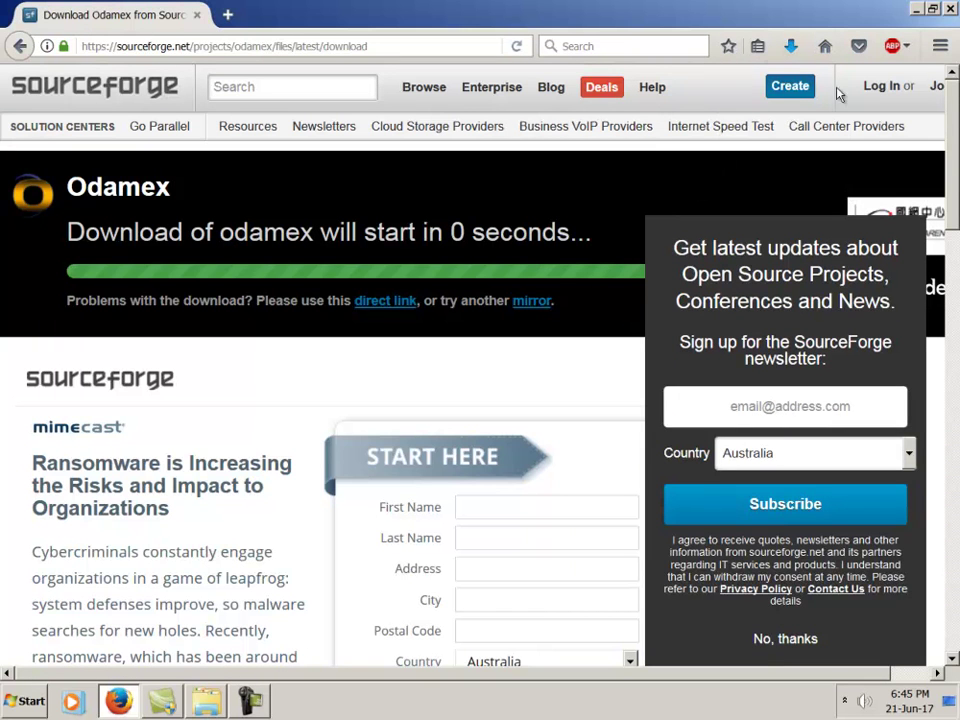
click(790, 46)
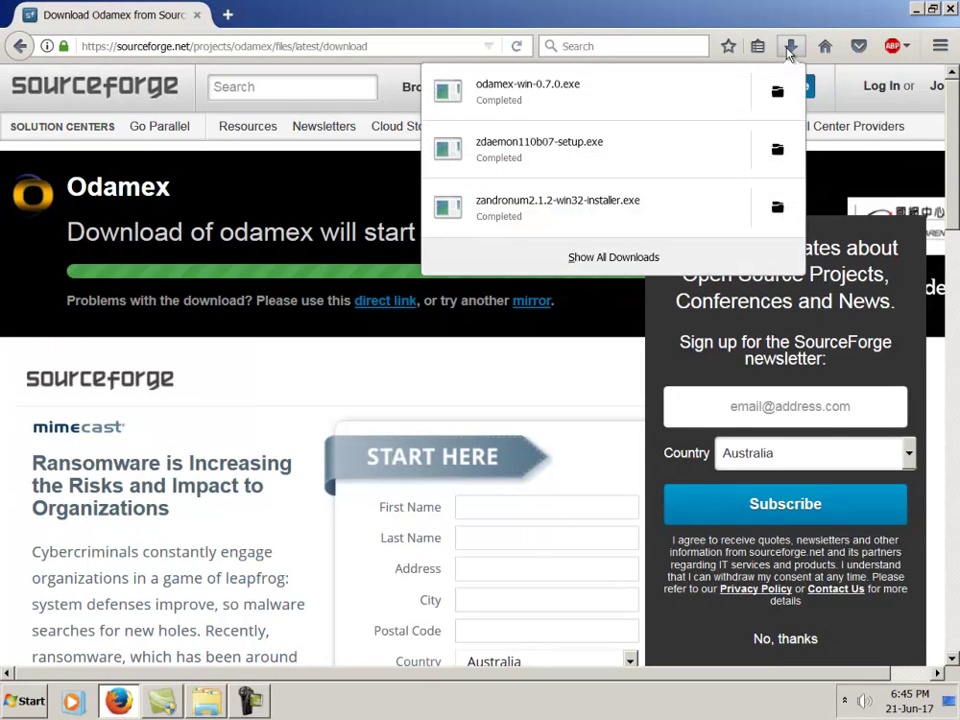
click(620, 103)
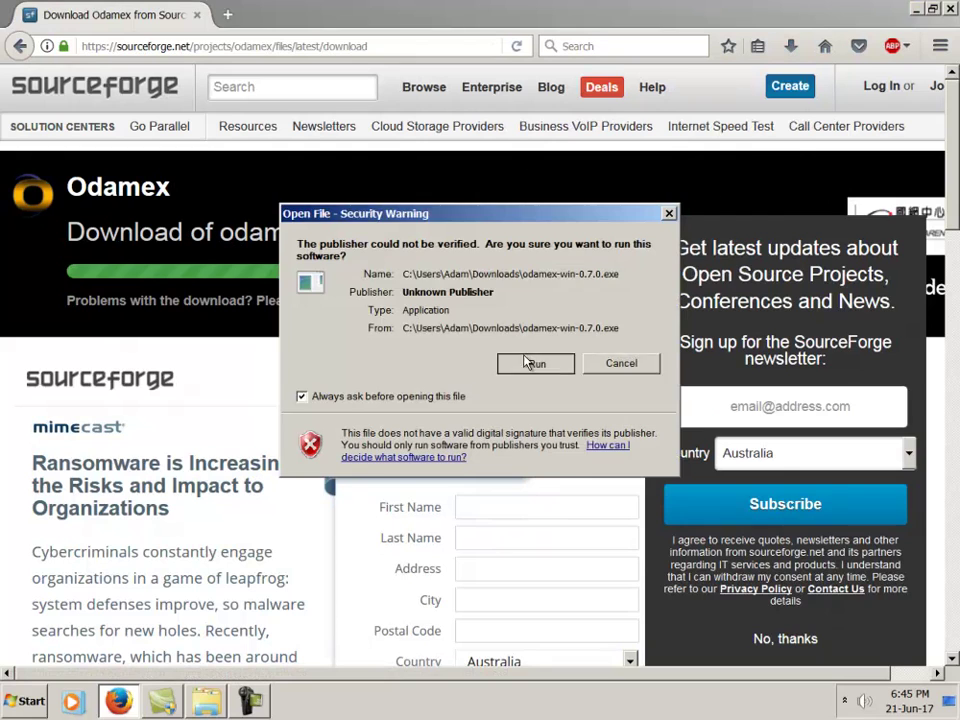
click(533, 361)
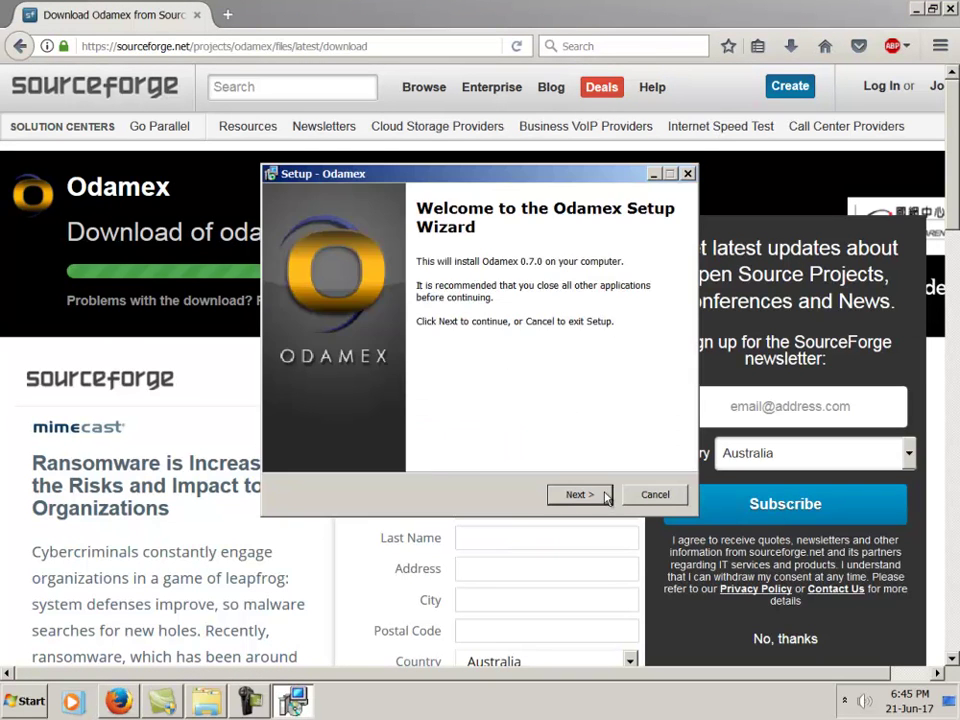
- Accept the Odamex license agreement and set the install destination to an odamex subfolder in the desktop's Doom folder
click(605, 496)
click(304, 438)
click(590, 496)
click(621, 317)
drag(609, 382, 613, 422)
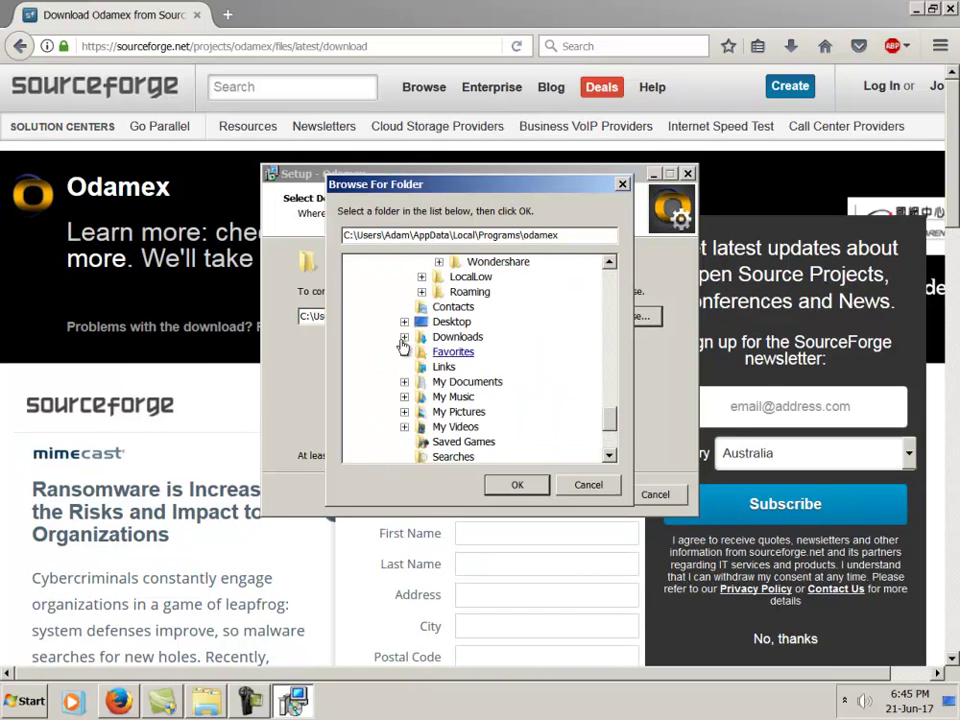
click(404, 321)
click(421, 351)
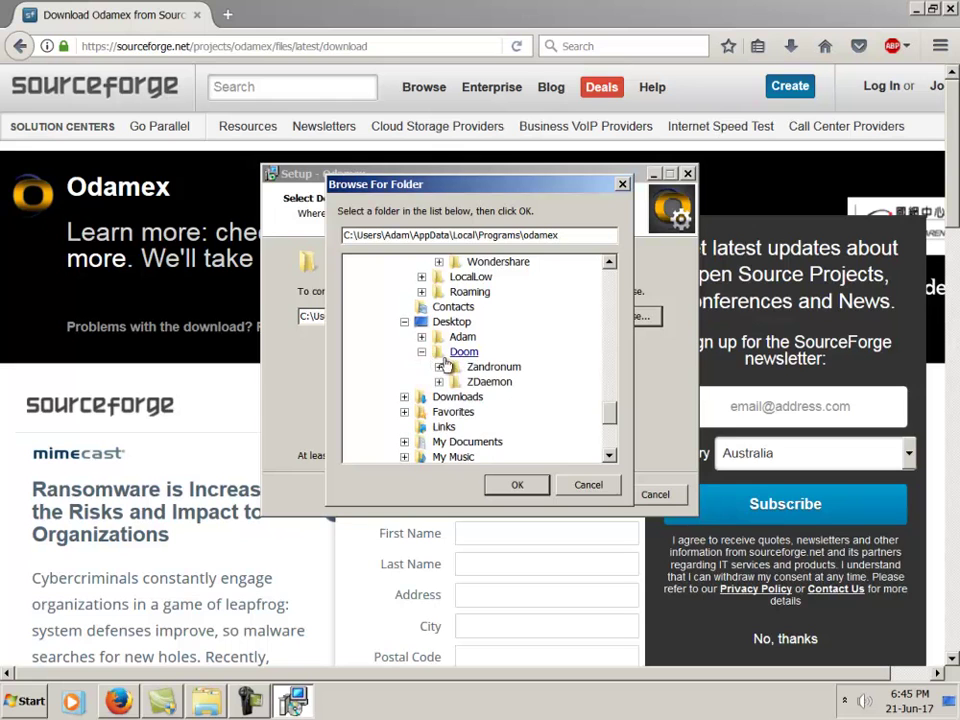
click(460, 352)
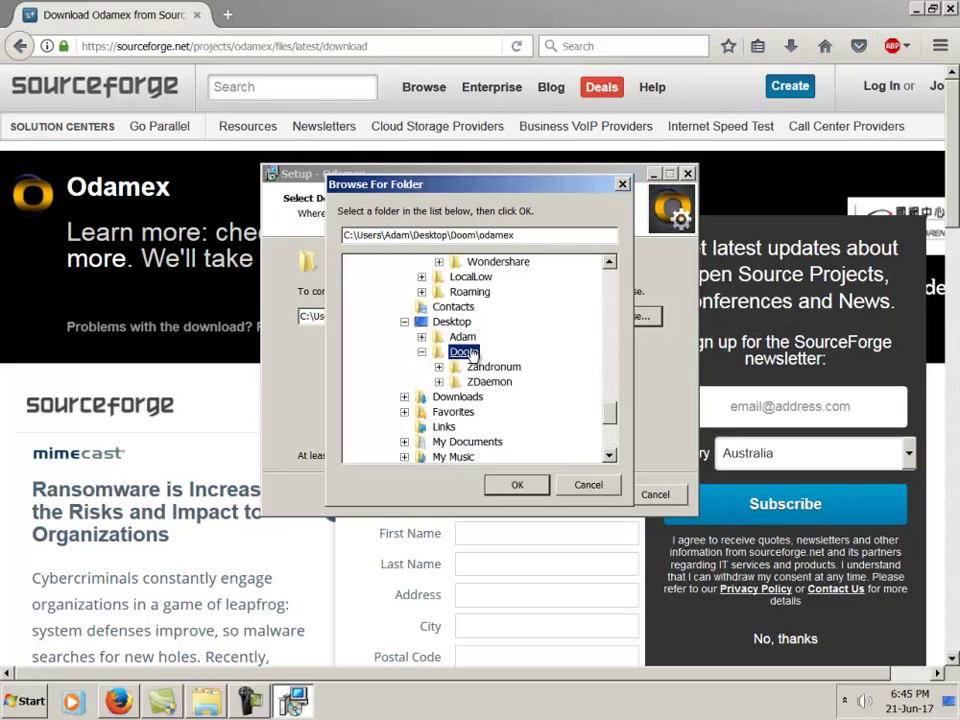
click(517, 485)
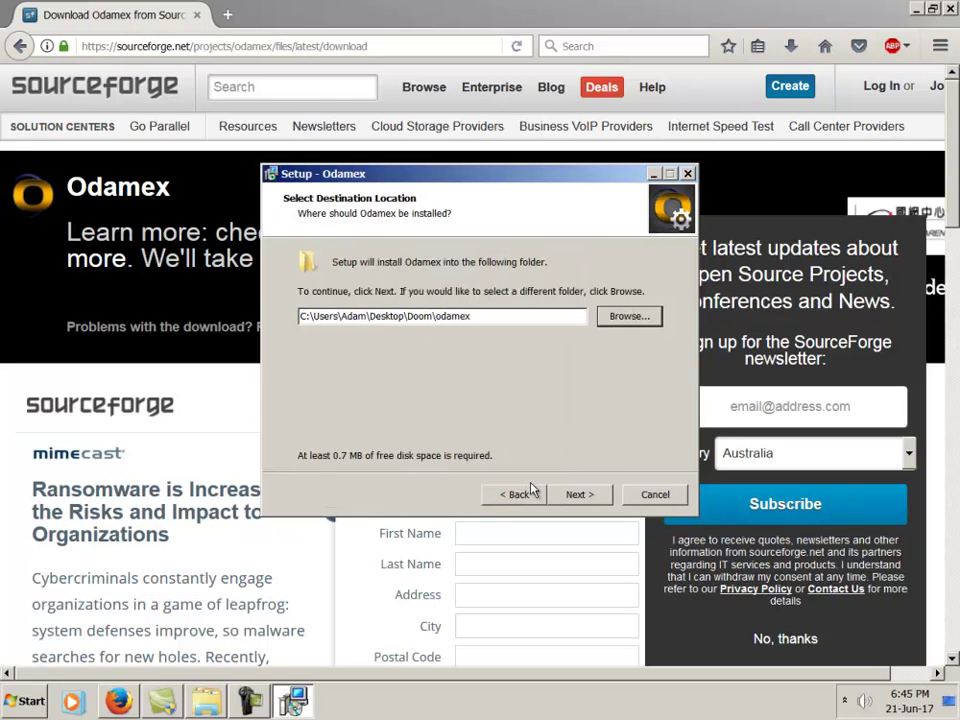
- Create the odamex folder and install Odamex with the default Start Menu folder and no desktop icon, finishing without launching Odalaunch
click(583, 494)
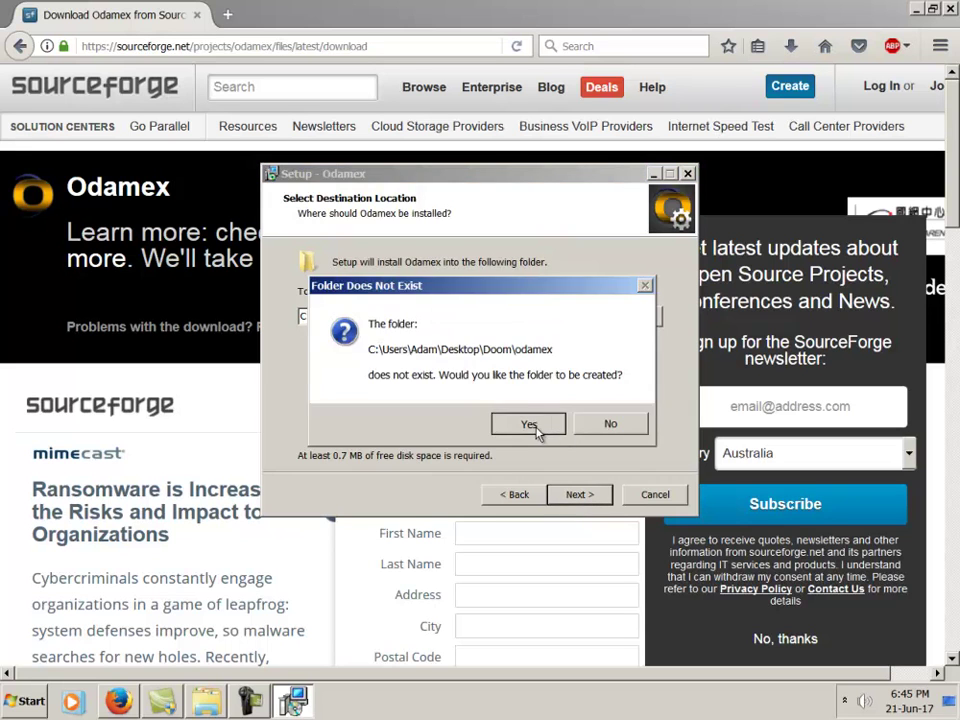
click(536, 424)
click(575, 494)
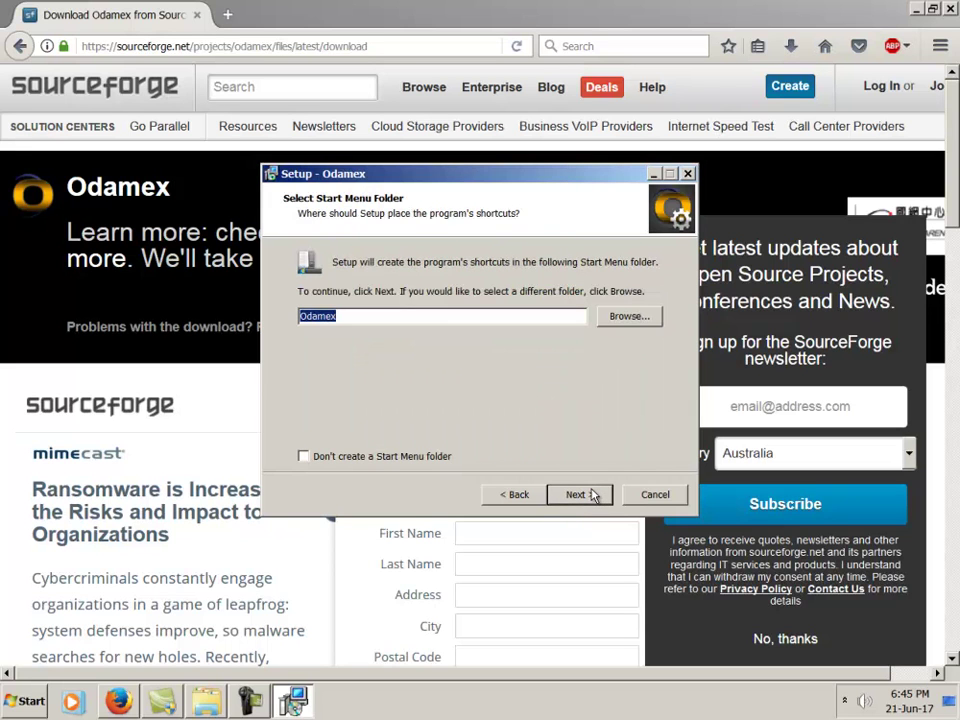
click(588, 497)
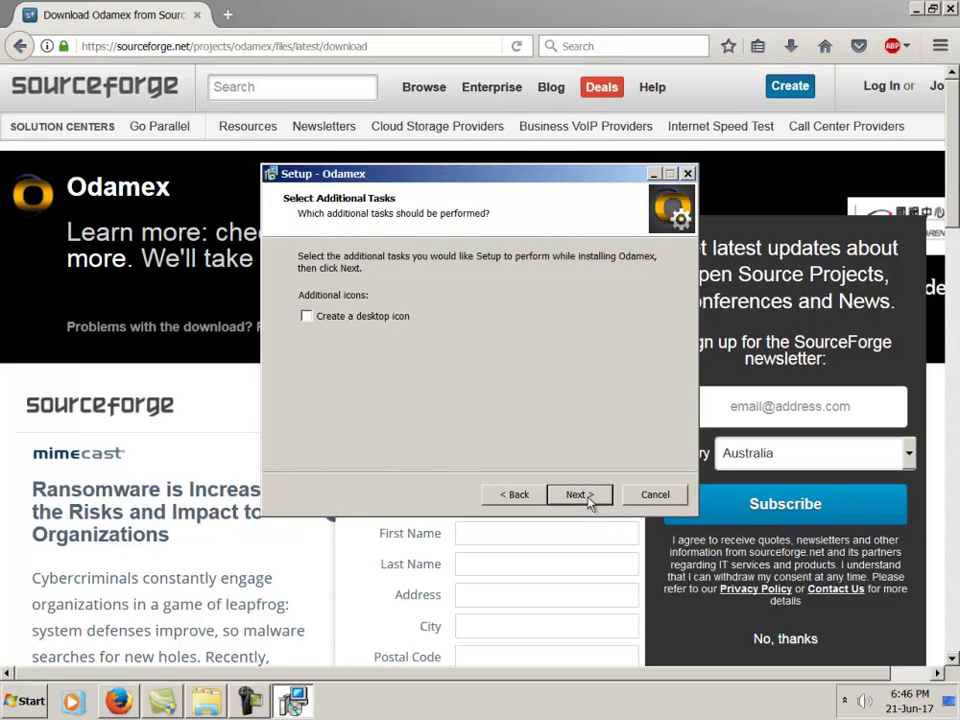
click(581, 495)
click(581, 495)
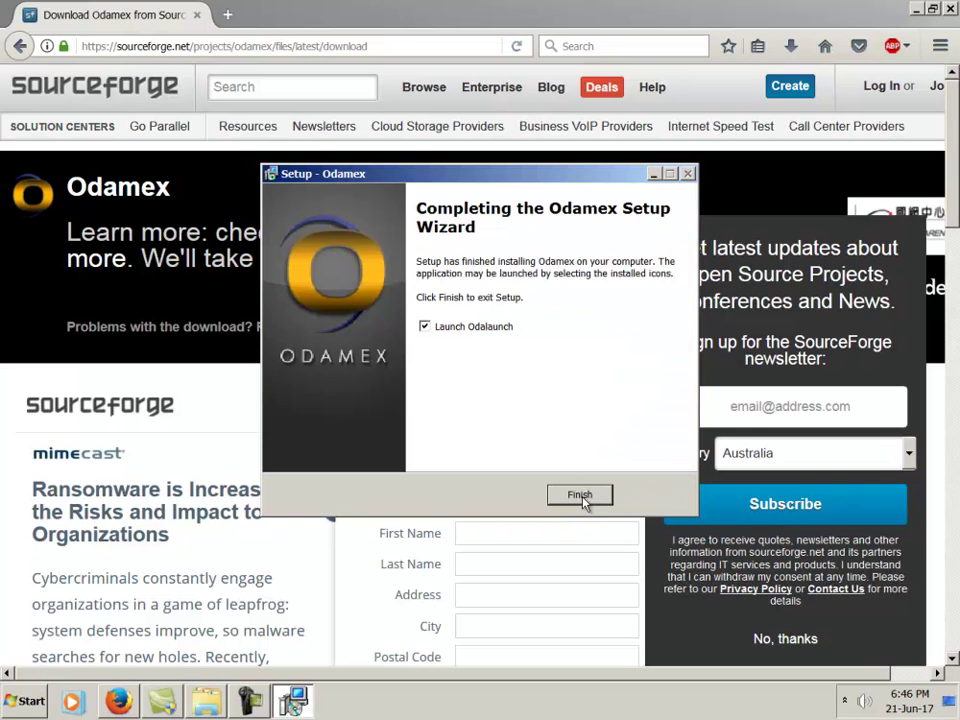
click(424, 326)
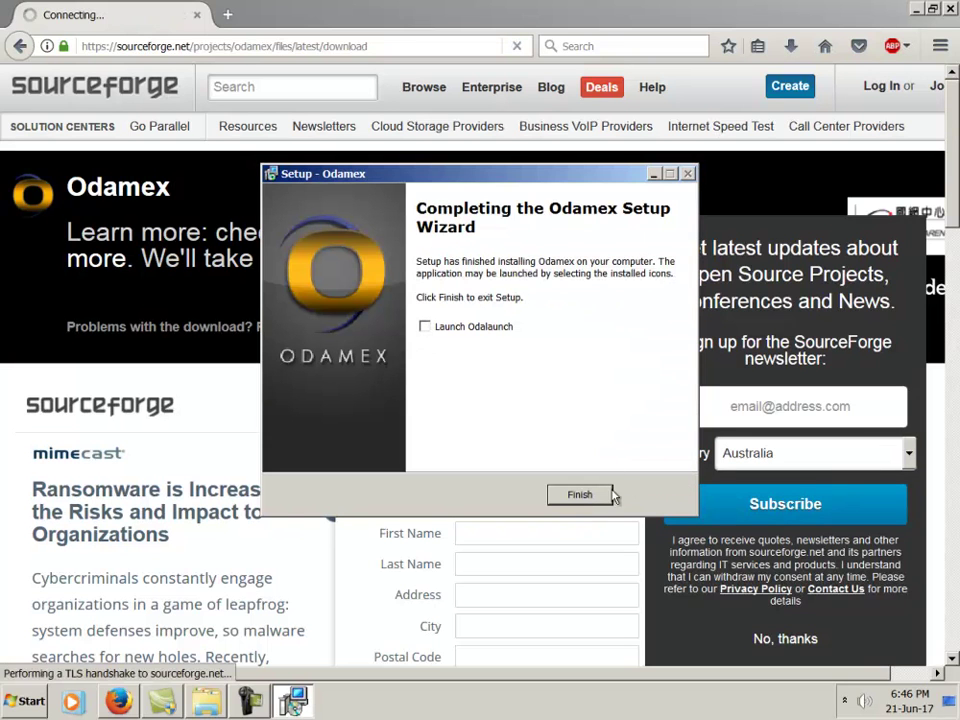
click(580, 494)
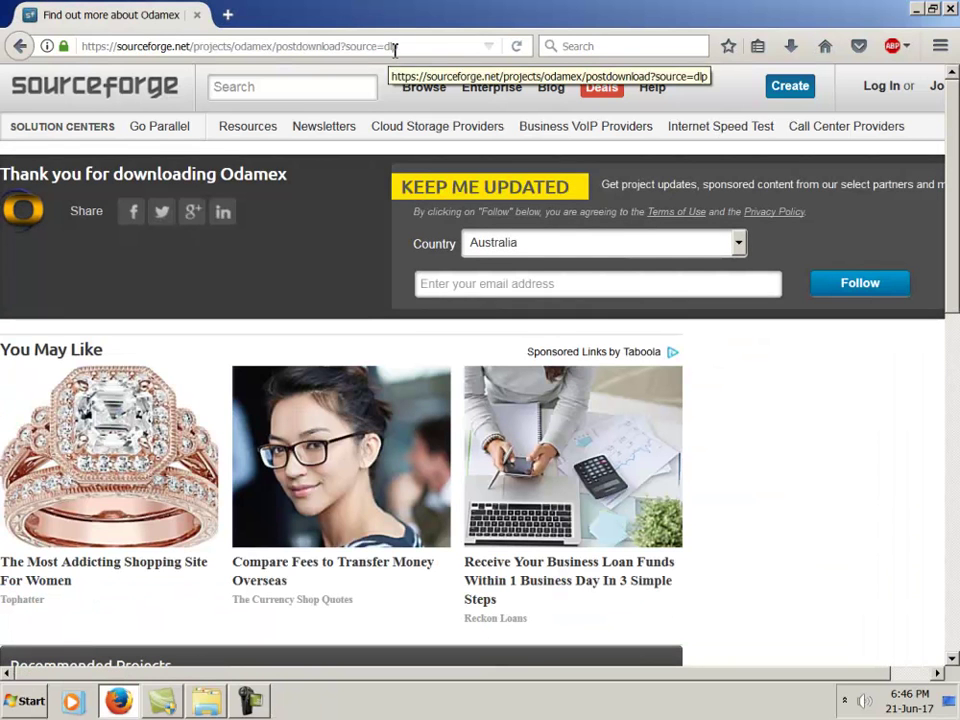
- Search the web for "doom explorer"
click(349, 48)
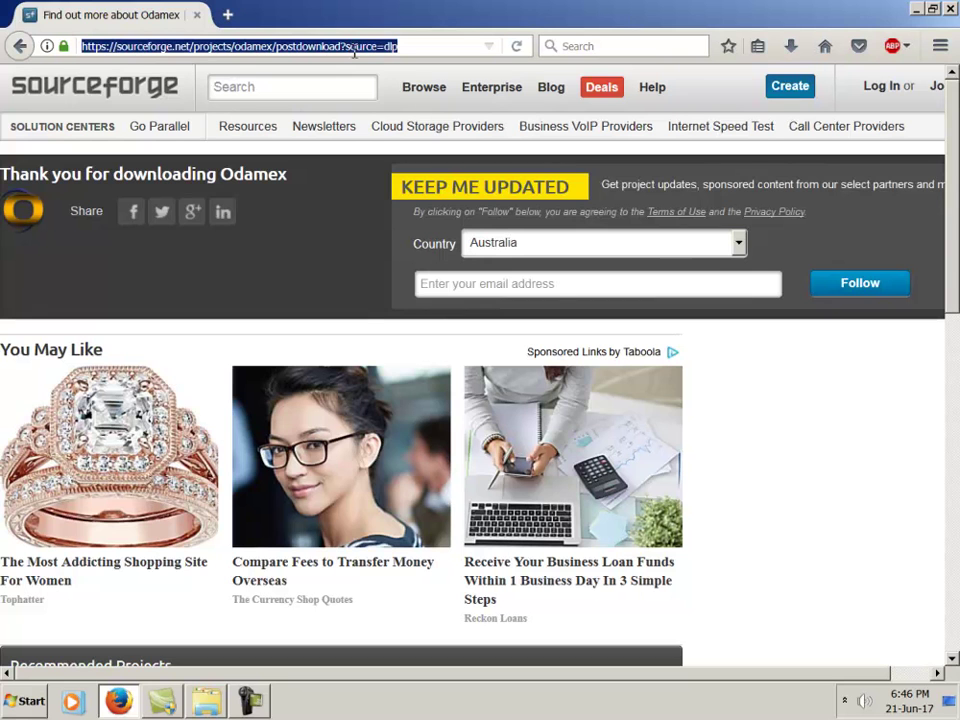
click(666, 47)
text(do)
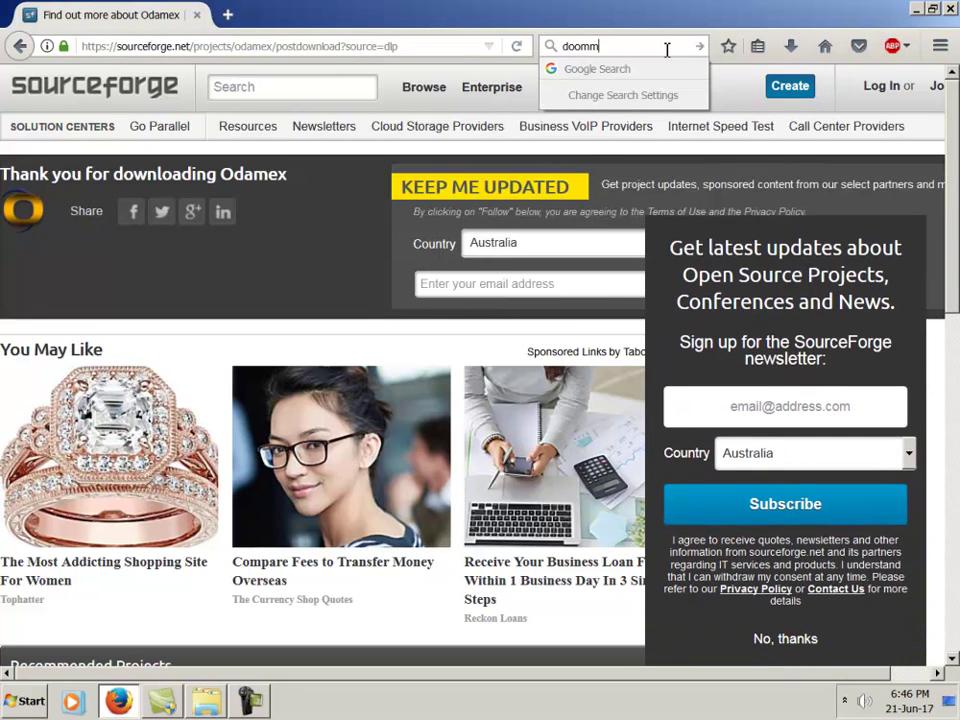
text(omm)
key(BackSpace)
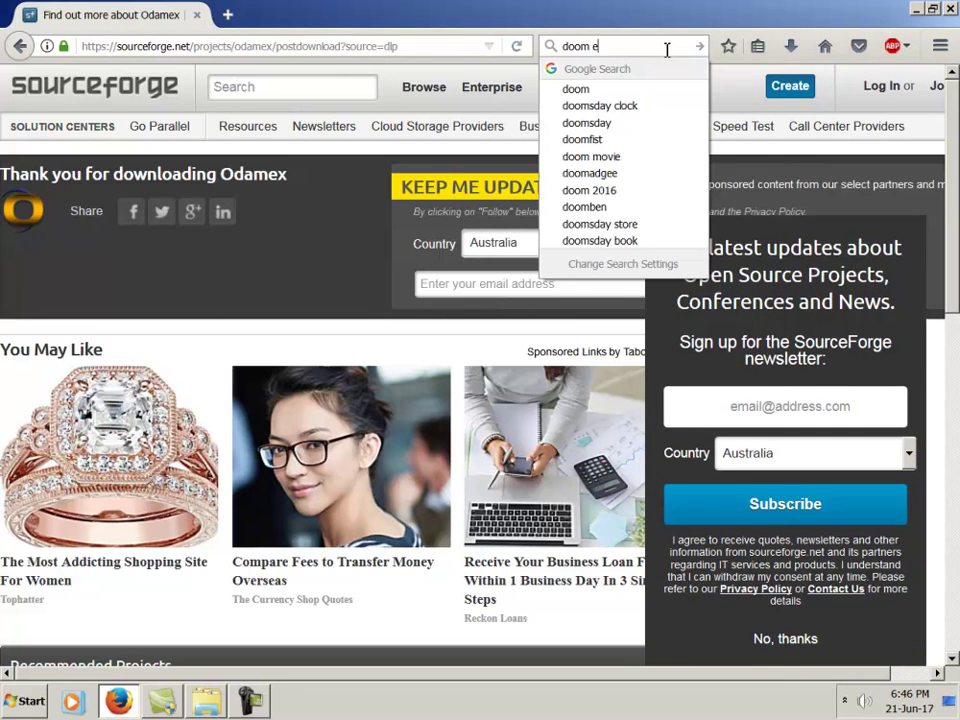
text(explorer)
key(Return)
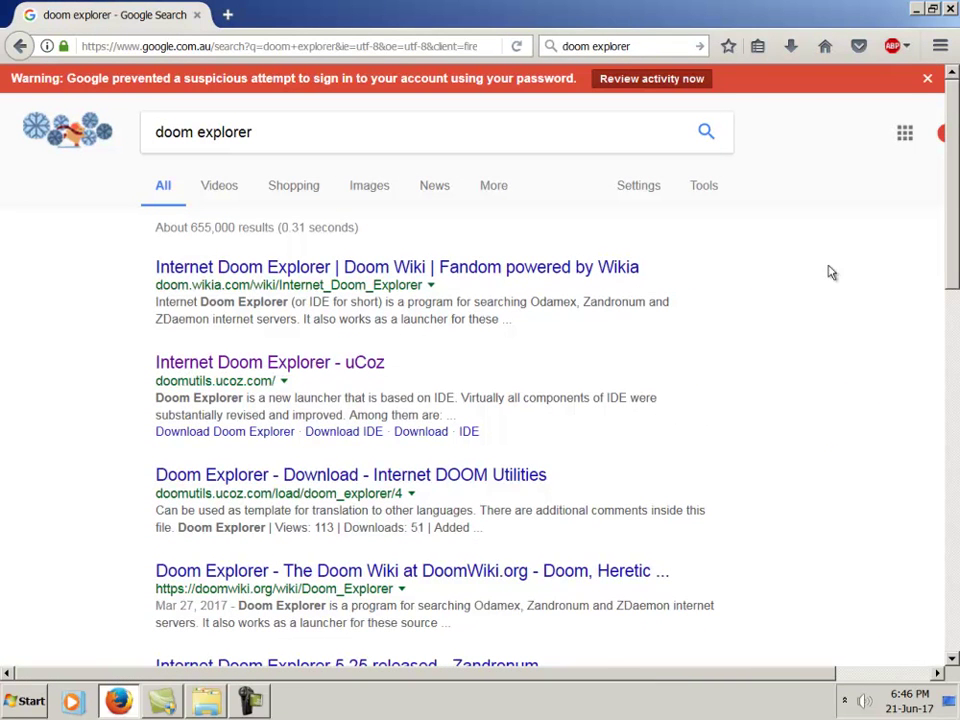
- Dismiss Google's warning banner, open the Internet Doom Explorer uCoz site and go to its Doom Explorer 1.23 installer page
click(926, 80)
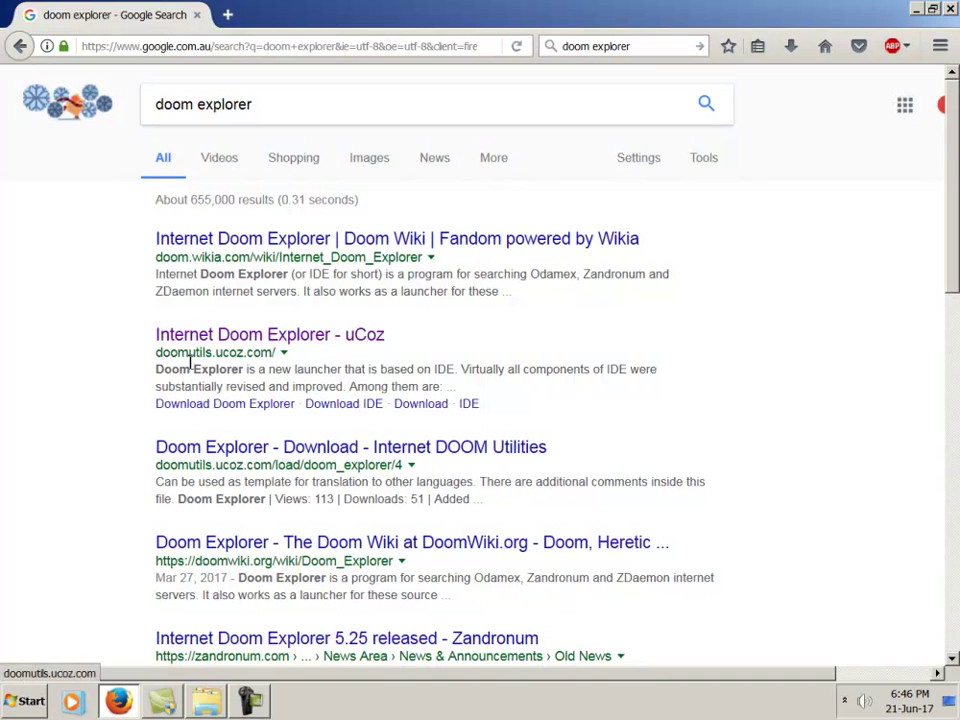
click(291, 337)
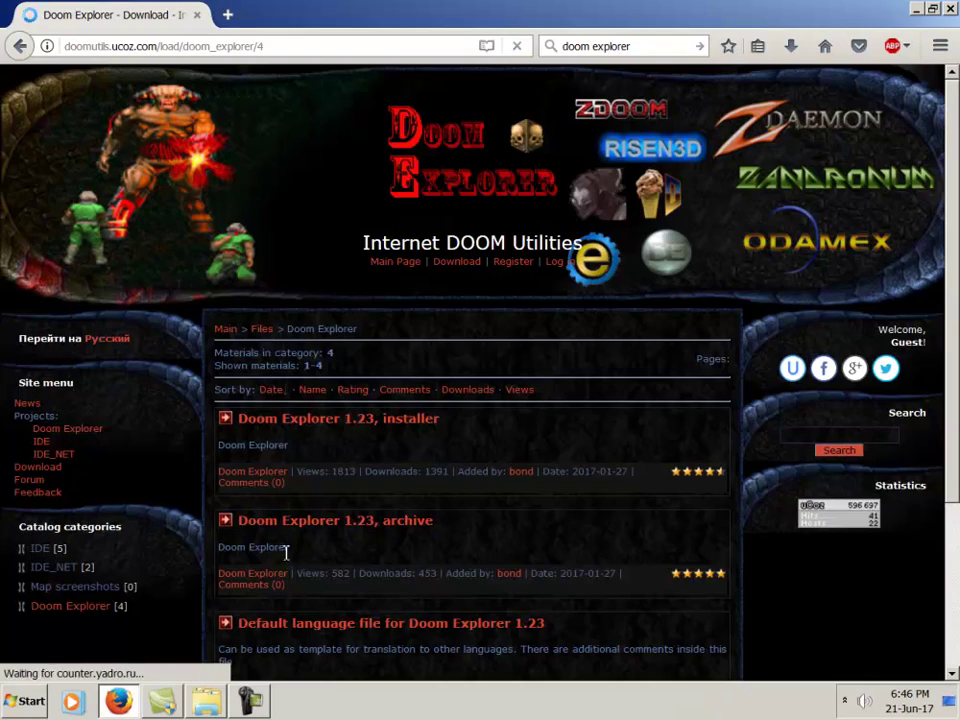
click(300, 425)
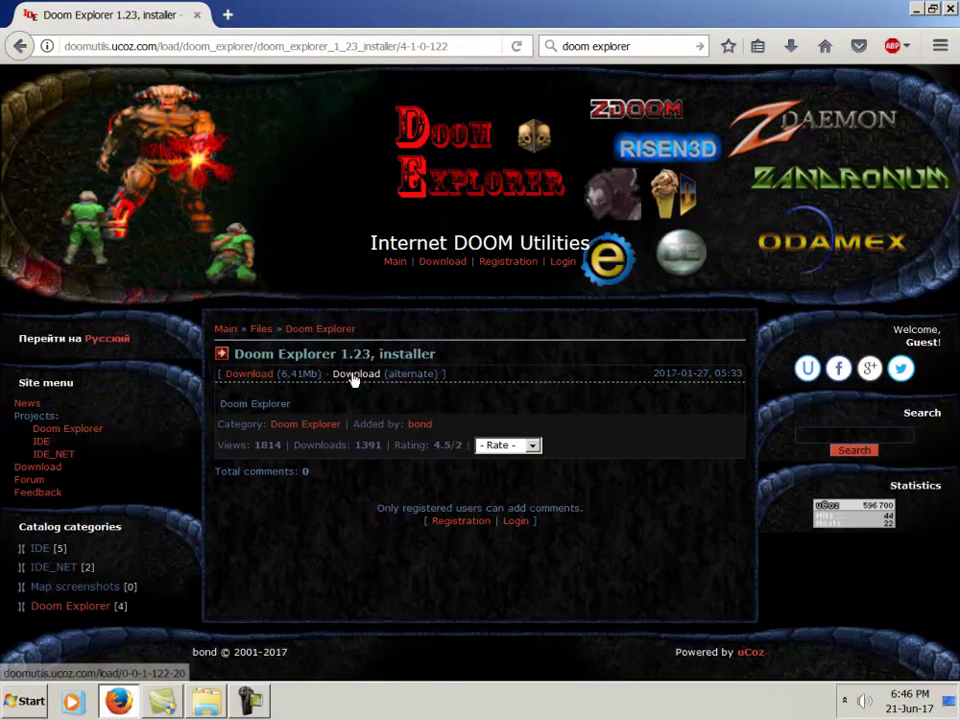
- Download 122_DoomExplorer123.zip, run the Doom Explorer setup from the archive and dismiss the WinRAR license notice
click(243, 378)
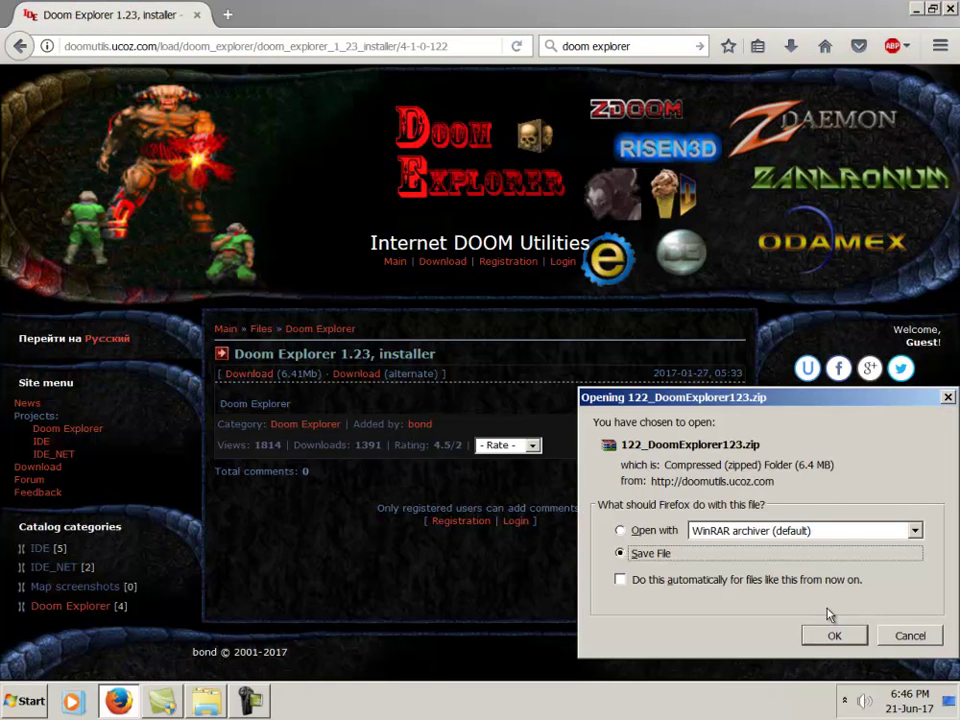
click(835, 637)
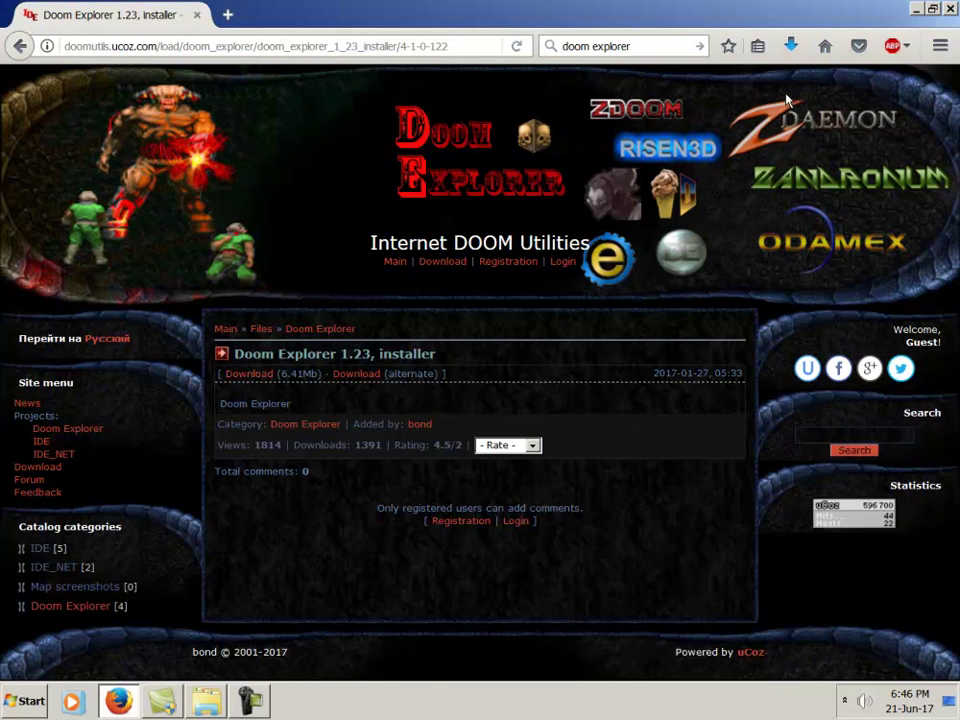
click(795, 54)
click(626, 107)
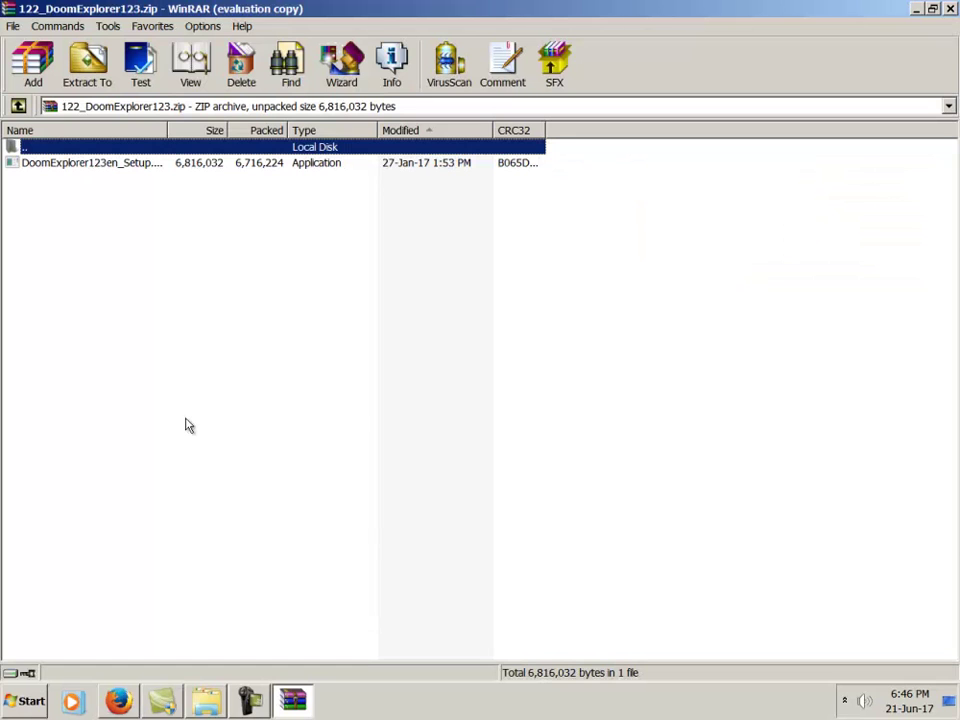
double_click(72, 168)
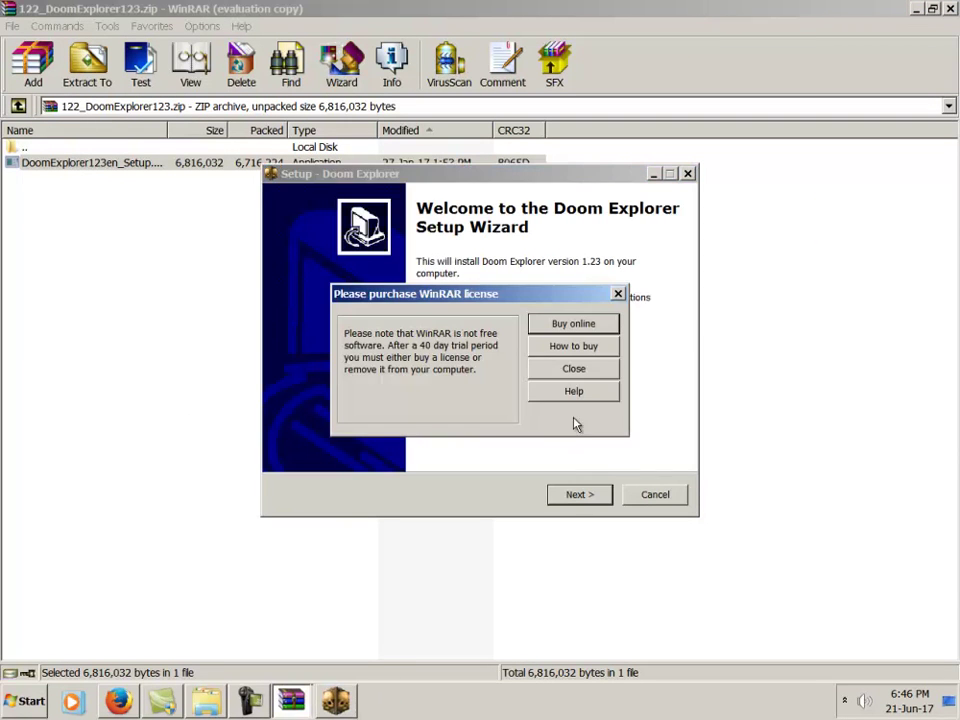
click(618, 296)
- Set the Doom Explorer installation folder to Doom Explorer inside the desktop's Doom folder
click(580, 494)
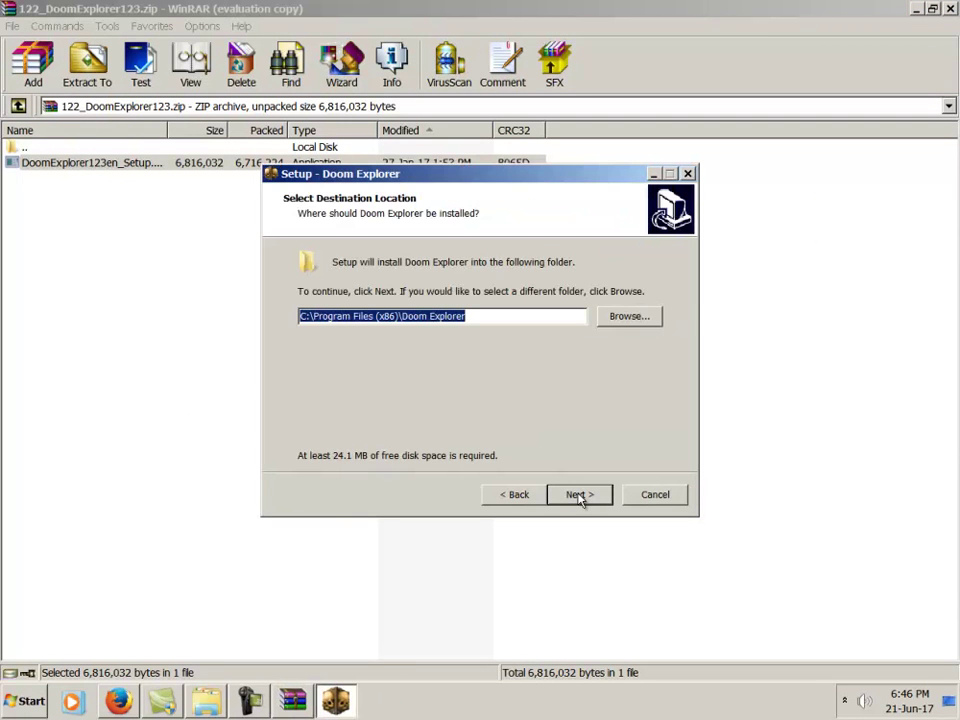
click(612, 318)
scroll(593, 322, up, 5)
scroll(591, 326, up, 3)
scroll(583, 469, down, 15)
mouse_move(604, 446)
mouse_down()
mouse_move(610, 377)
mouse_move(594, 282)
mouse_move(606, 453)
mouse_up()
click(370, 366)
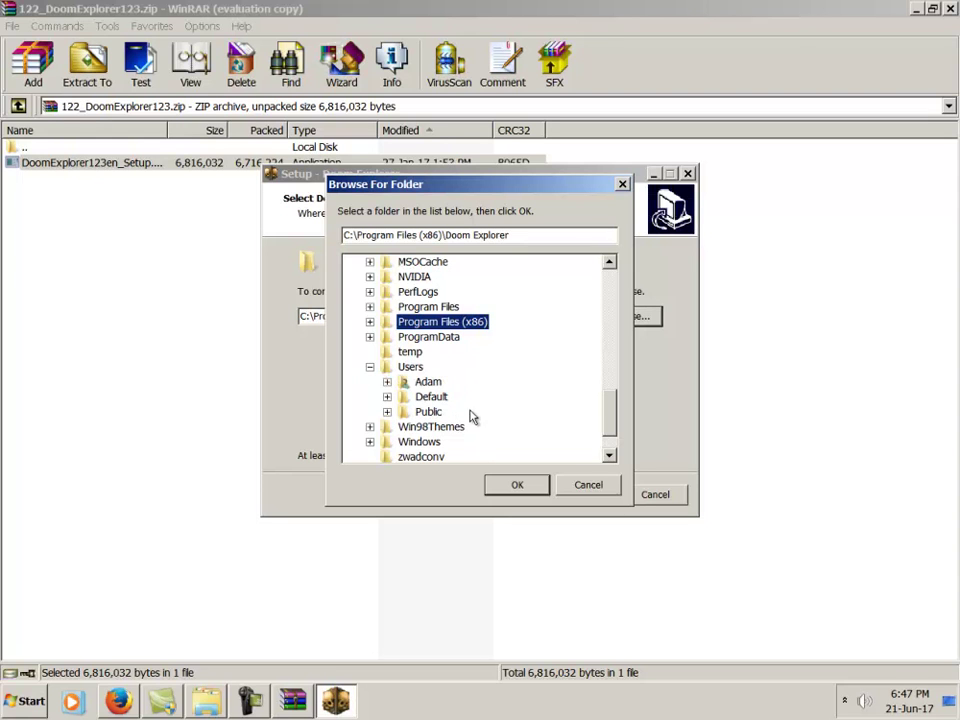
click(387, 381)
click(404, 307)
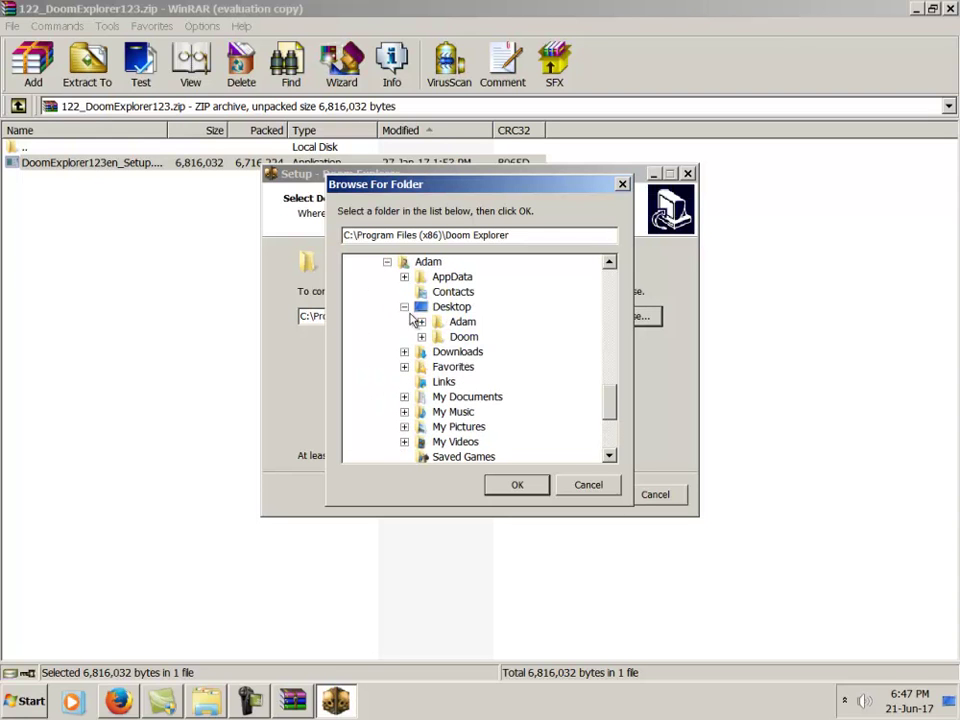
click(465, 338)
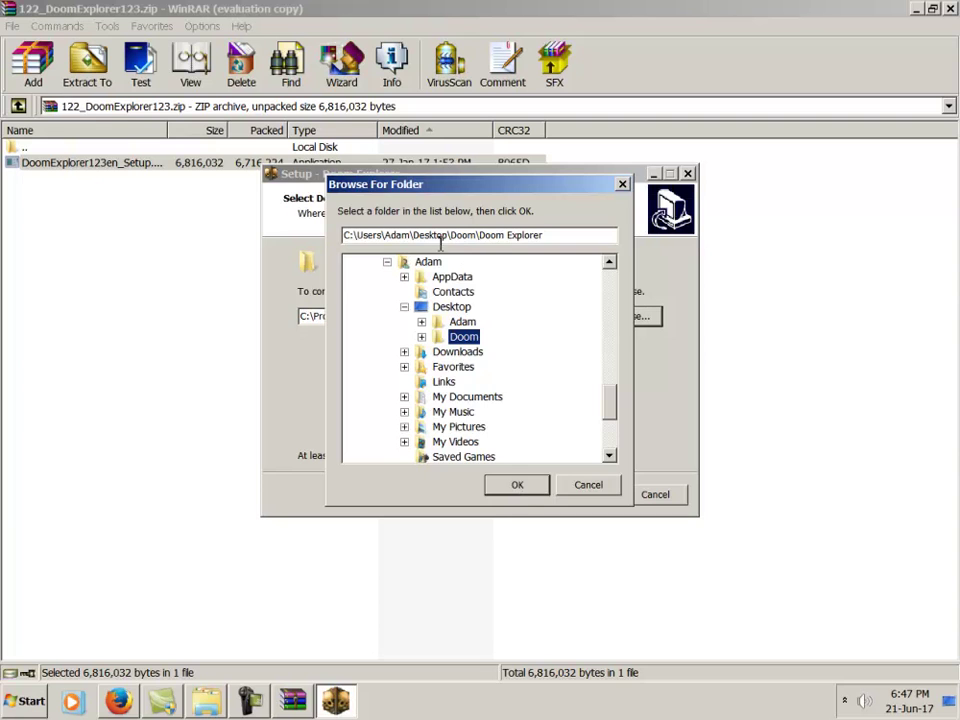
click(534, 494)
click(586, 497)
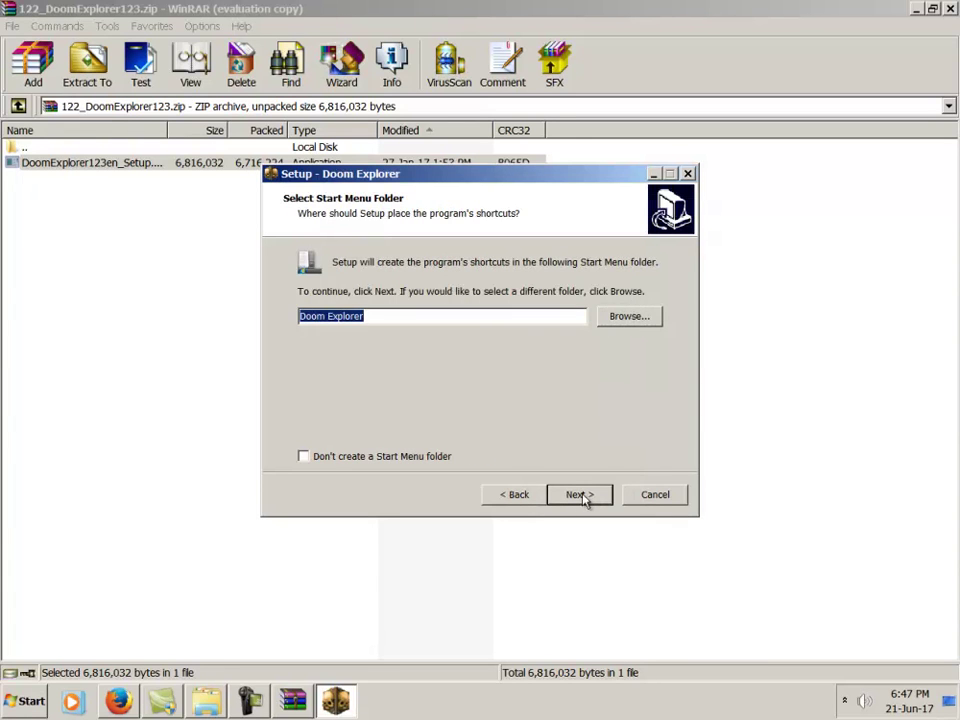
- Install Doom Explorer with the default Start Menu folder and a desktop icon, finishing without launching the program
click(586, 497)
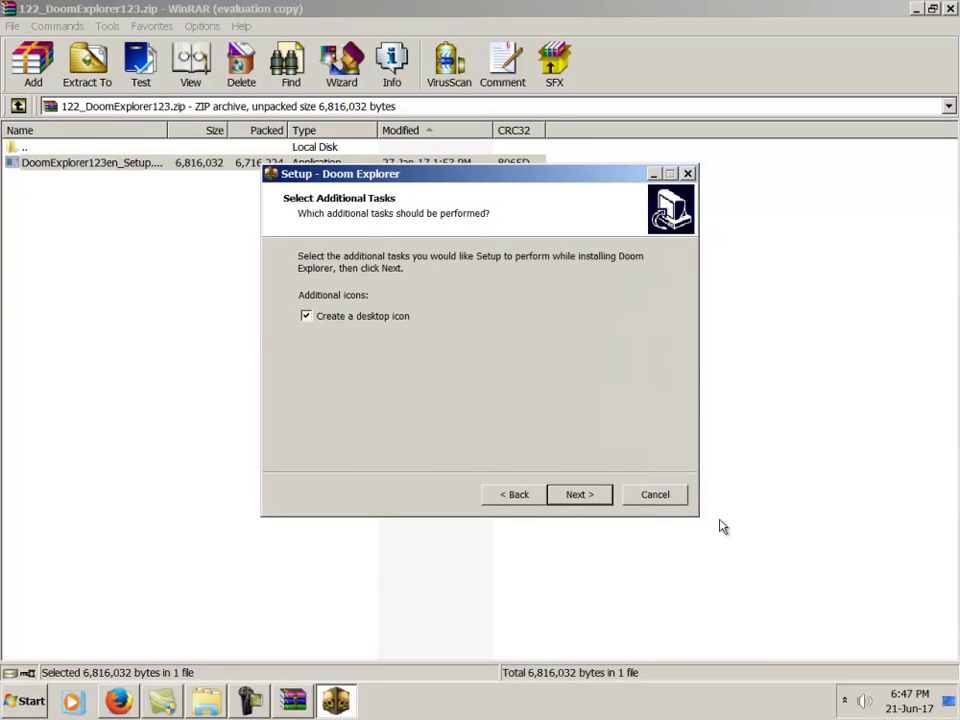
click(580, 494)
click(579, 494)
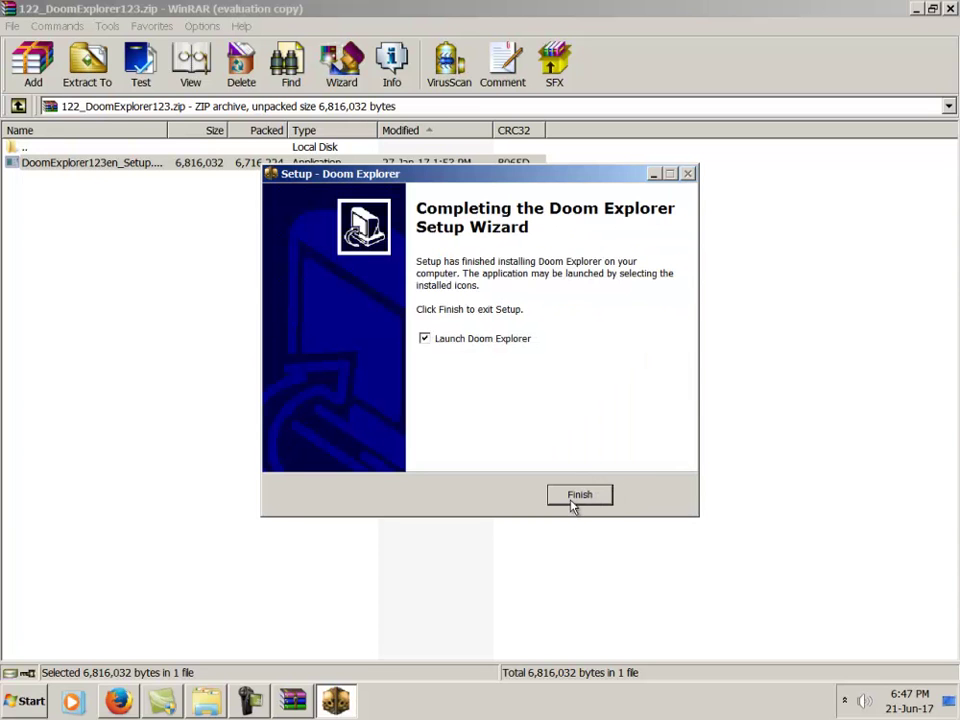
click(424, 338)
click(605, 495)
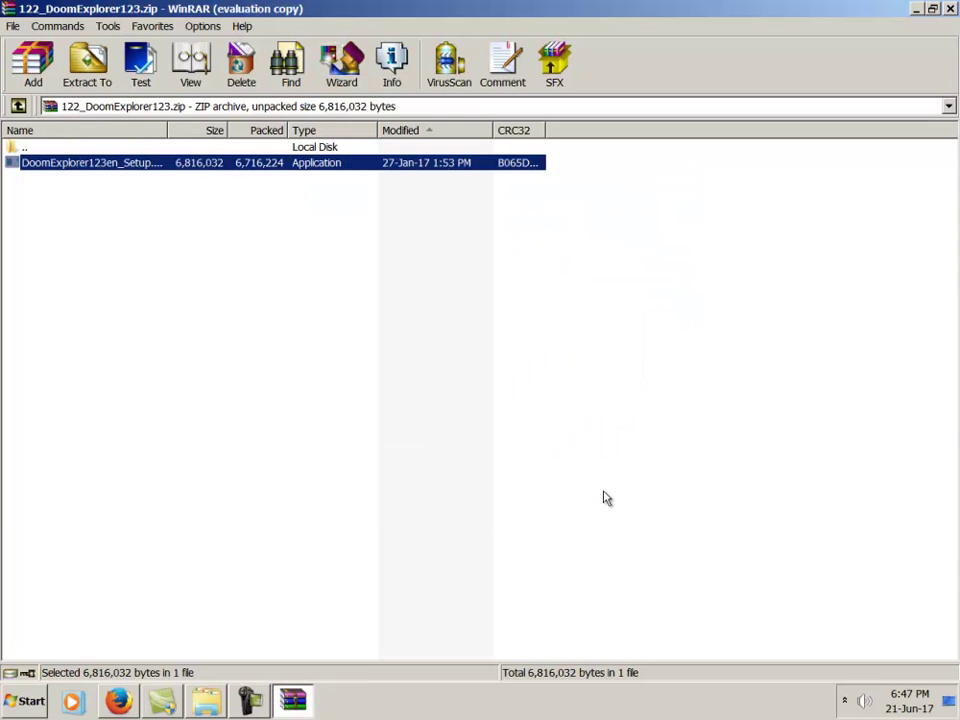
- Close the WinRAR archive and the browser, and bring the desktop's Doom folder window fully into view
key(Escape)
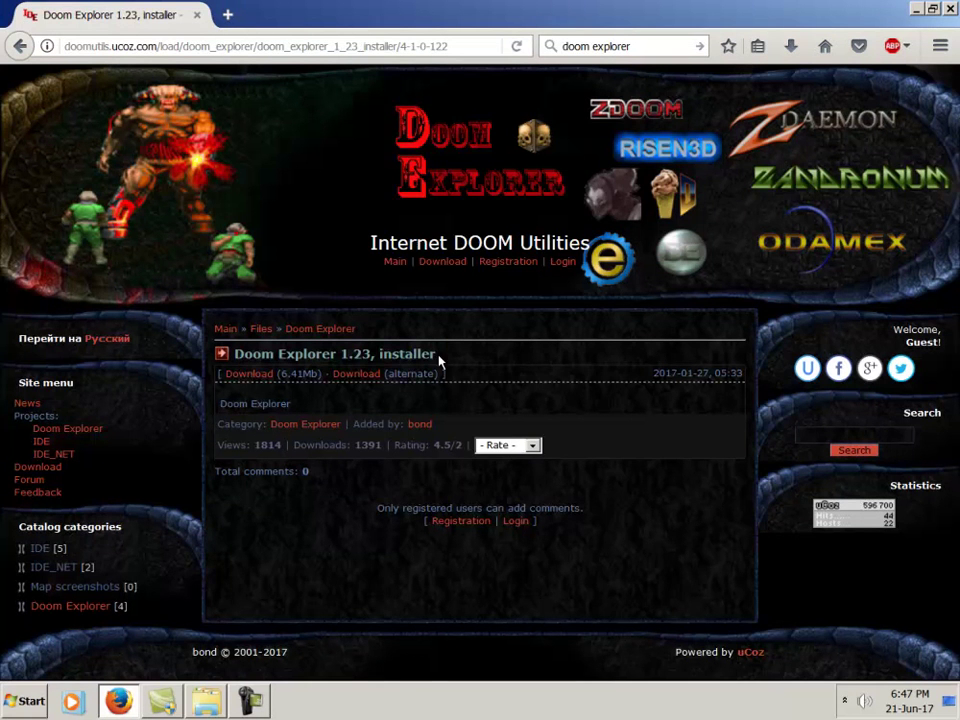
click(951, 9)
click(218, 174)
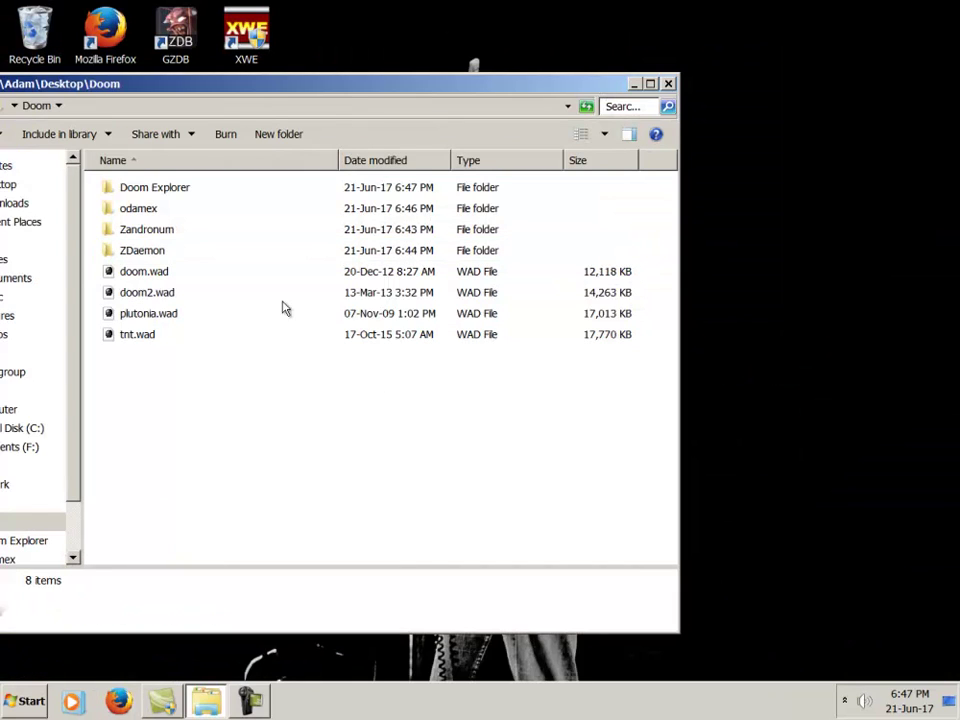
drag(238, 97, 432, 93)
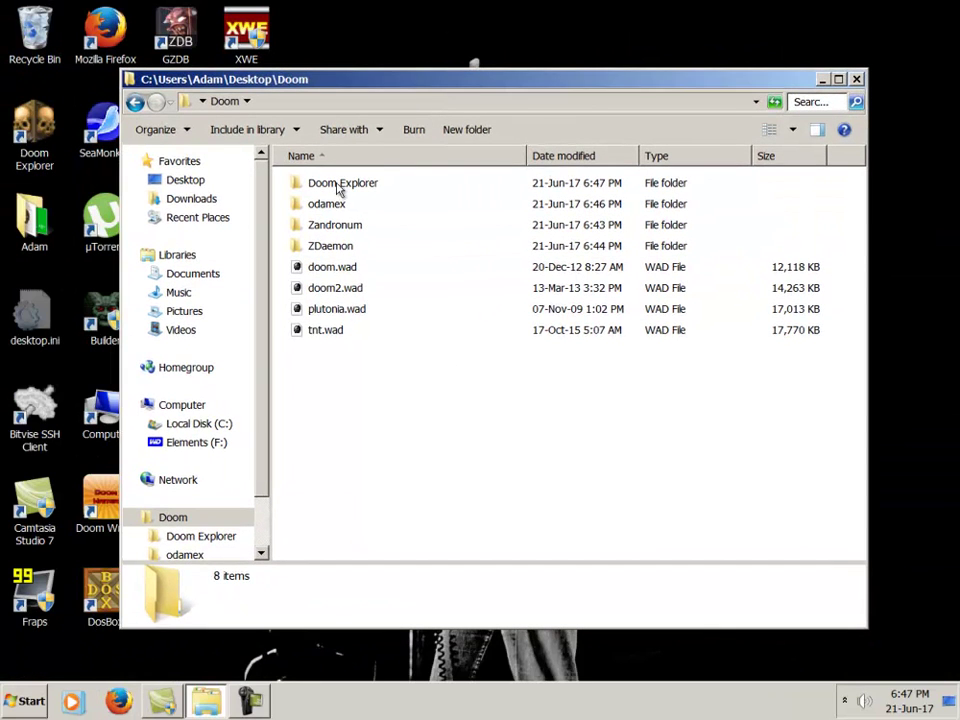
- Examine the files in the Doom Explorer folder and the port folders and WAD files in the Doom folder
double_click(350, 190)
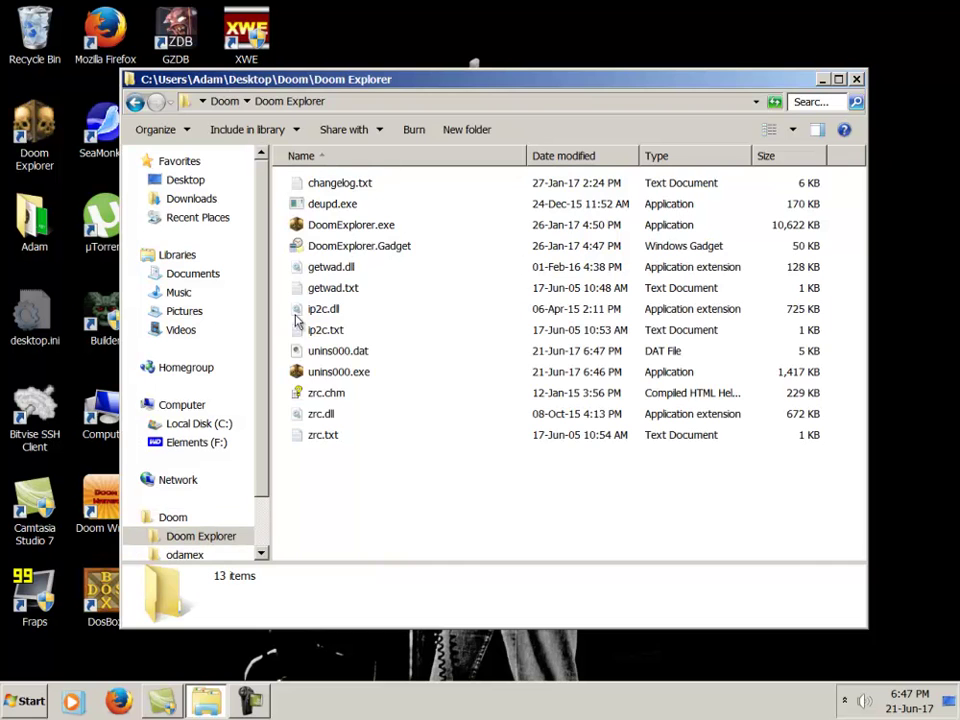
click(224, 101)
click(337, 212)
click(336, 226)
click(340, 246)
click(343, 330)
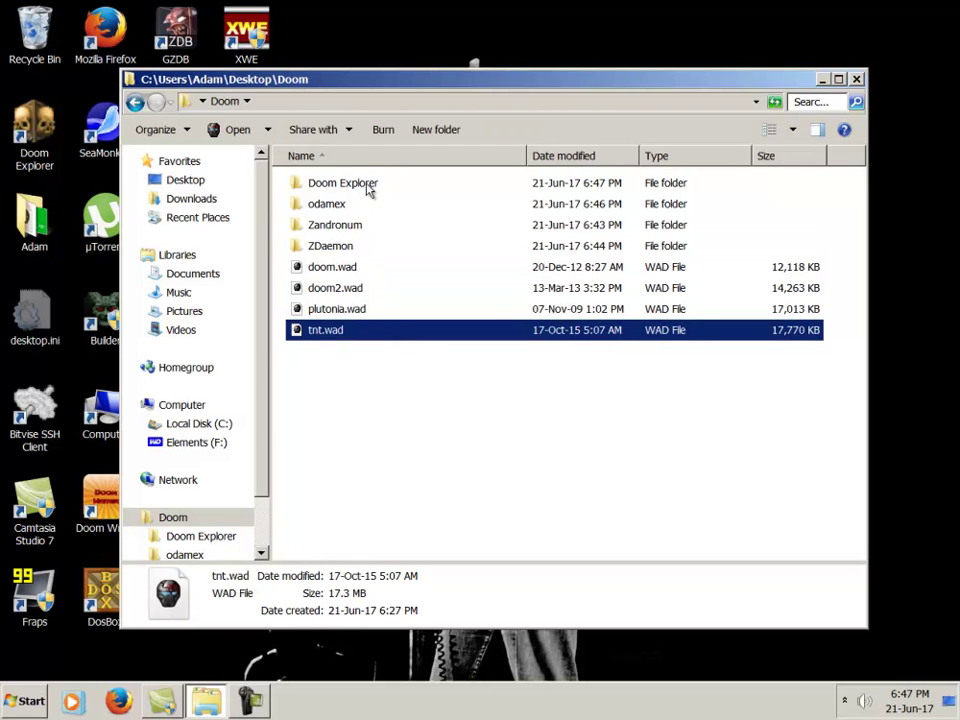
- Run DoomExplorer.exe from the Doom Explorer folder and decline the automatic search for WADs and ports
double_click(368, 187)
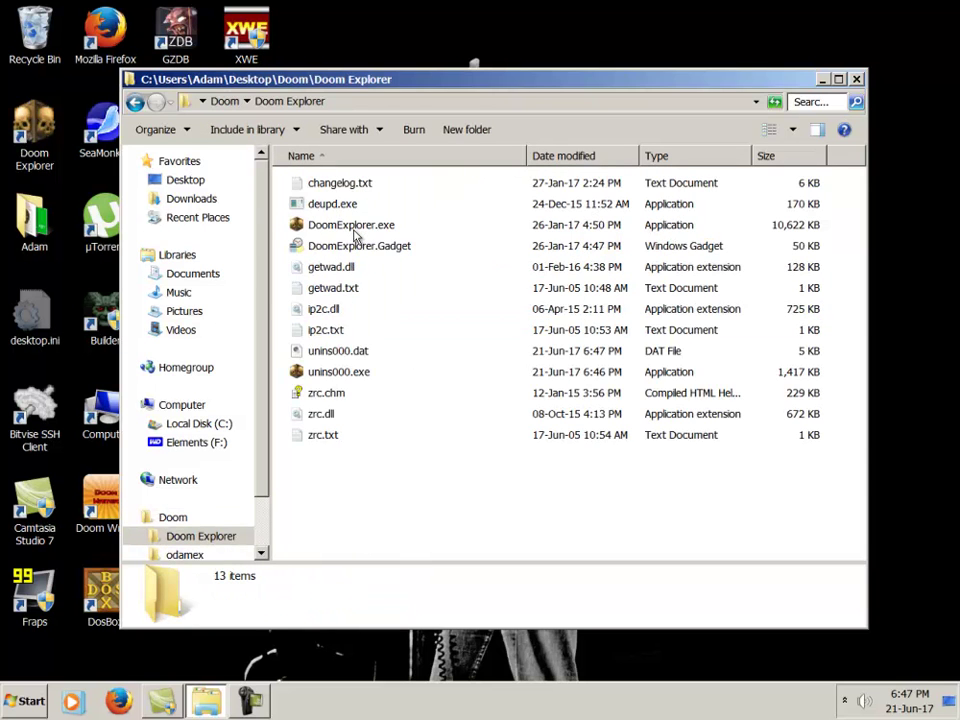
click(356, 236)
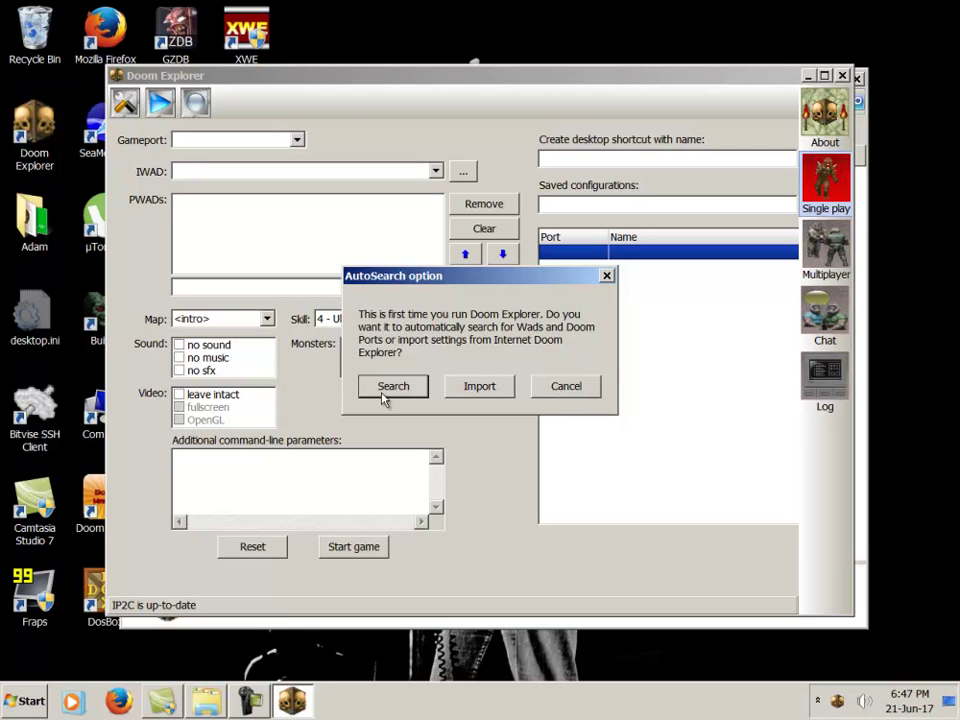
click(566, 387)
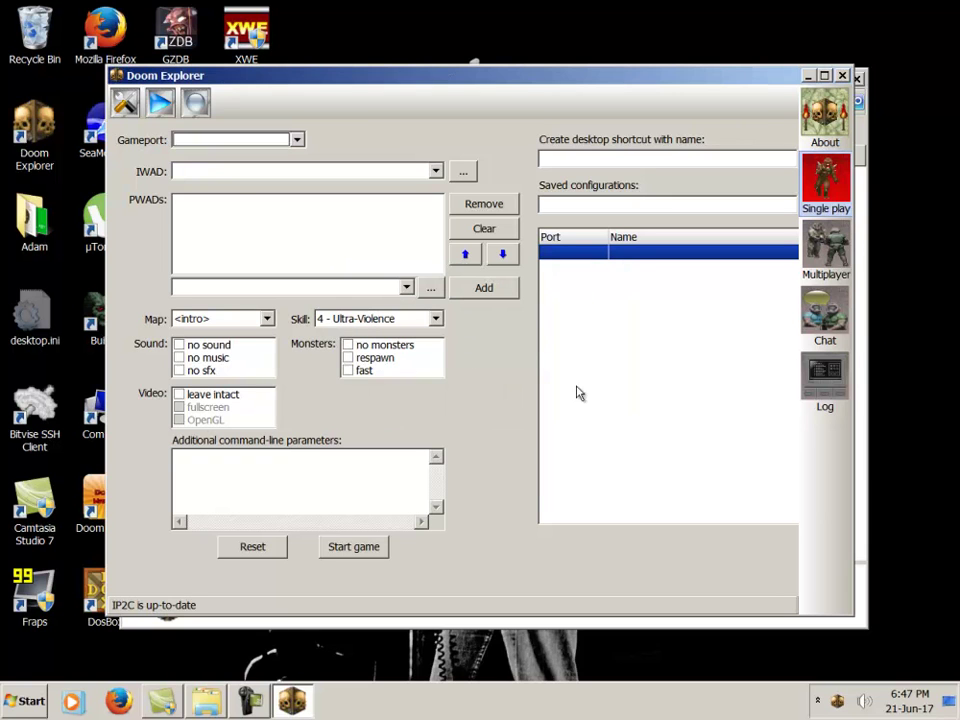
- Add the Odamex port to Doom Explorer's program locations, using odamex.exe from the Doom folder's odamex subfolder
click(124, 104)
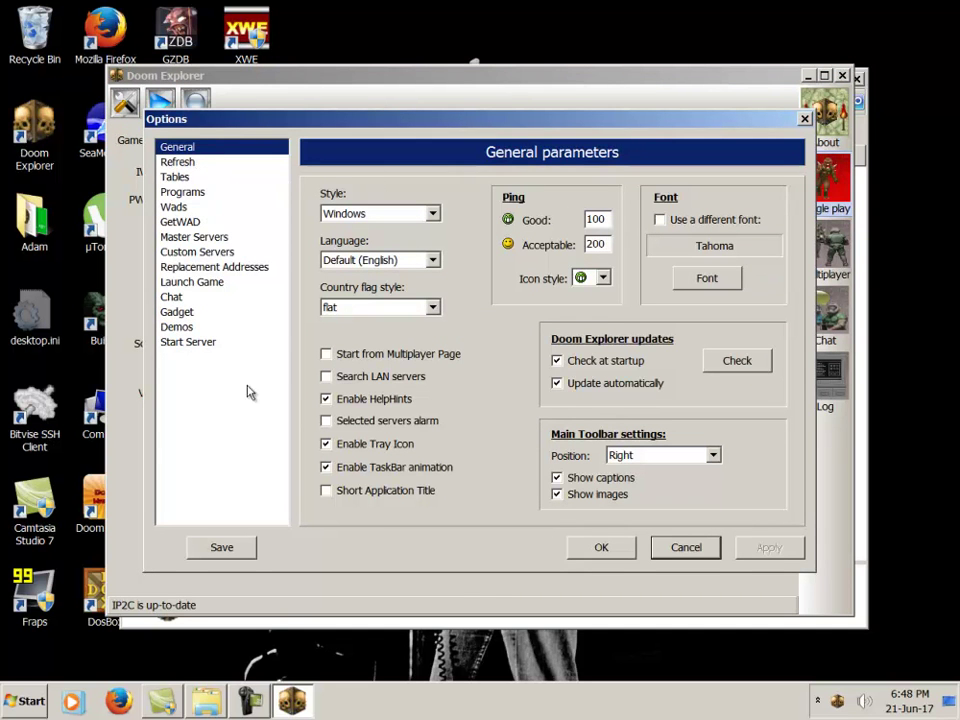
click(192, 198)
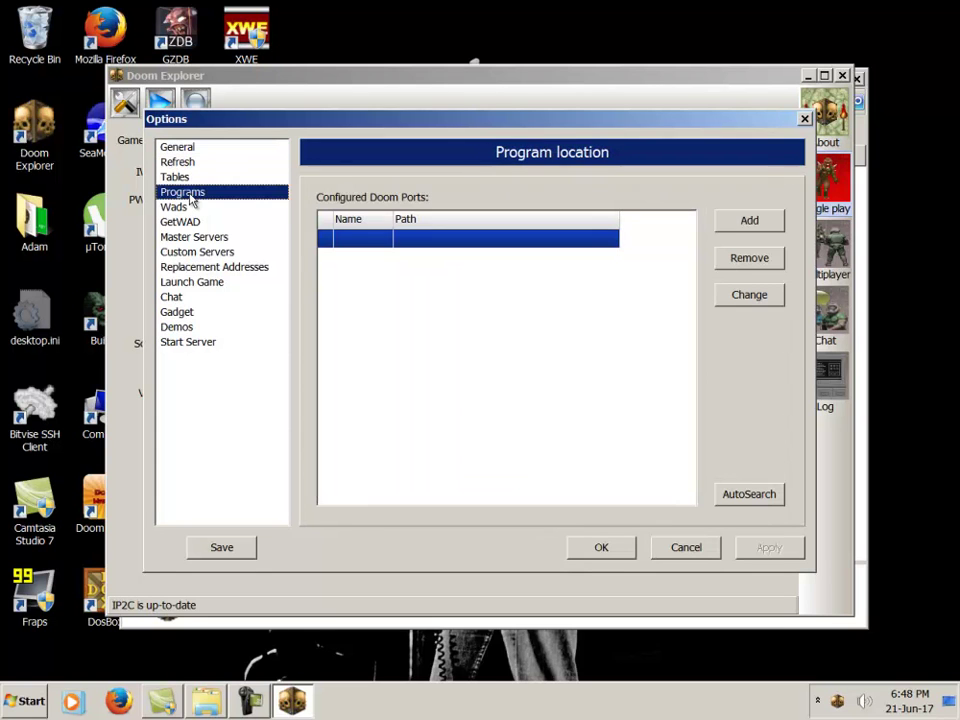
click(750, 225)
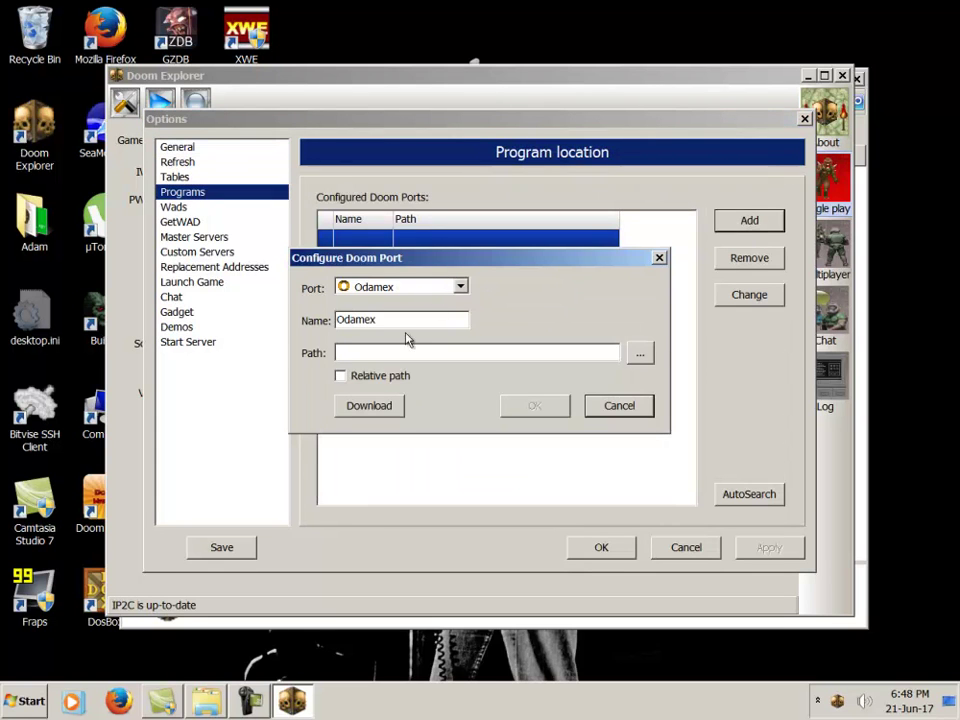
click(641, 355)
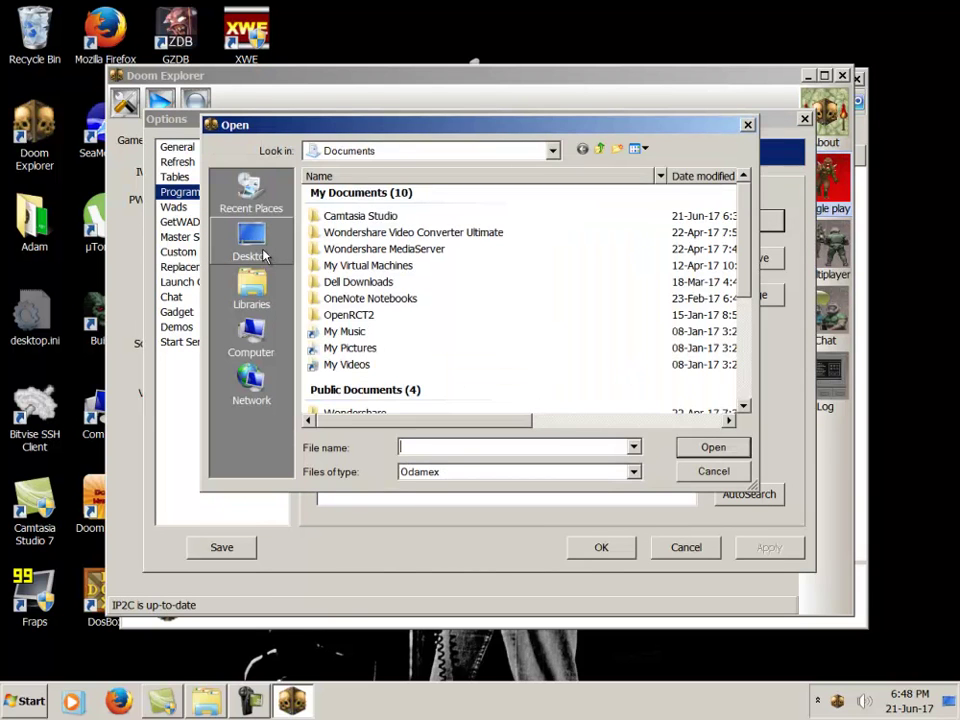
click(263, 256)
double_click(365, 341)
click(341, 209)
click(357, 226)
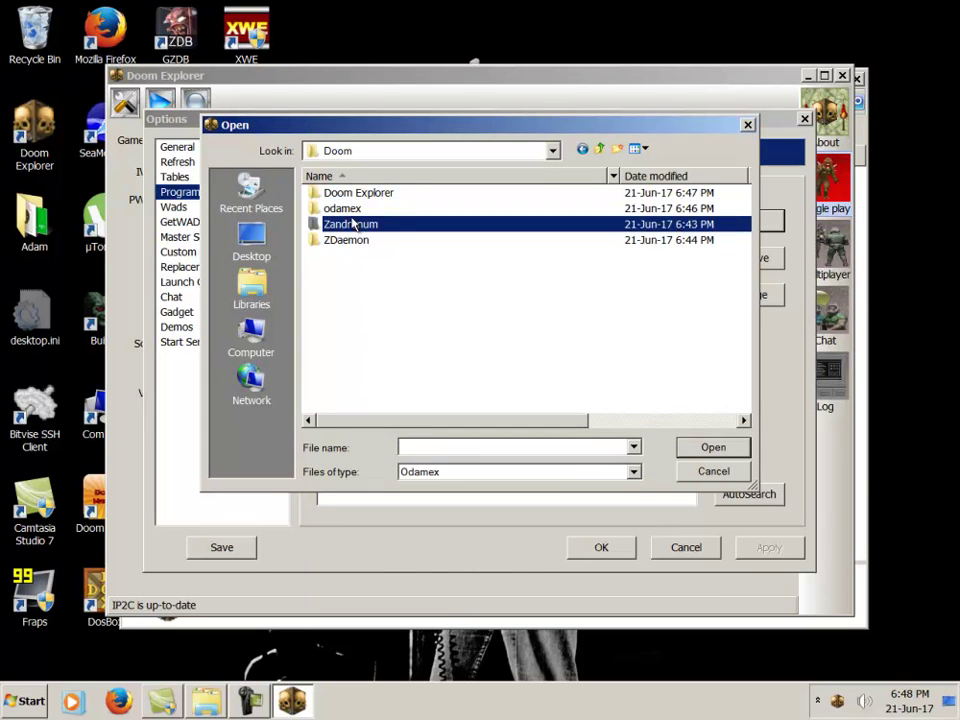
double_click(354, 210)
click(354, 210)
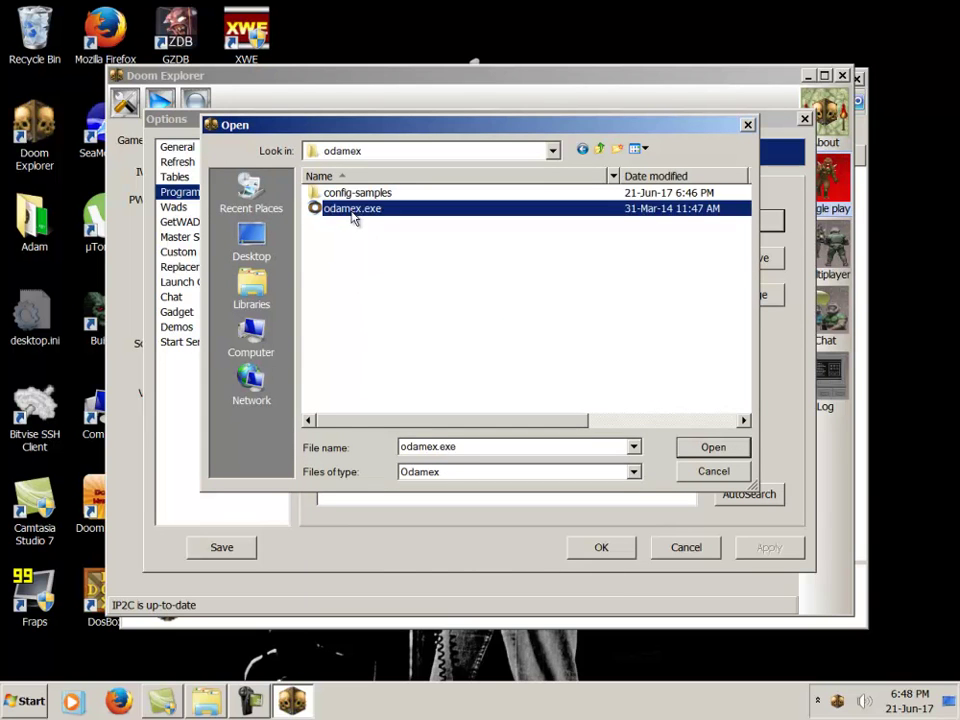
click(716, 450)
click(538, 408)
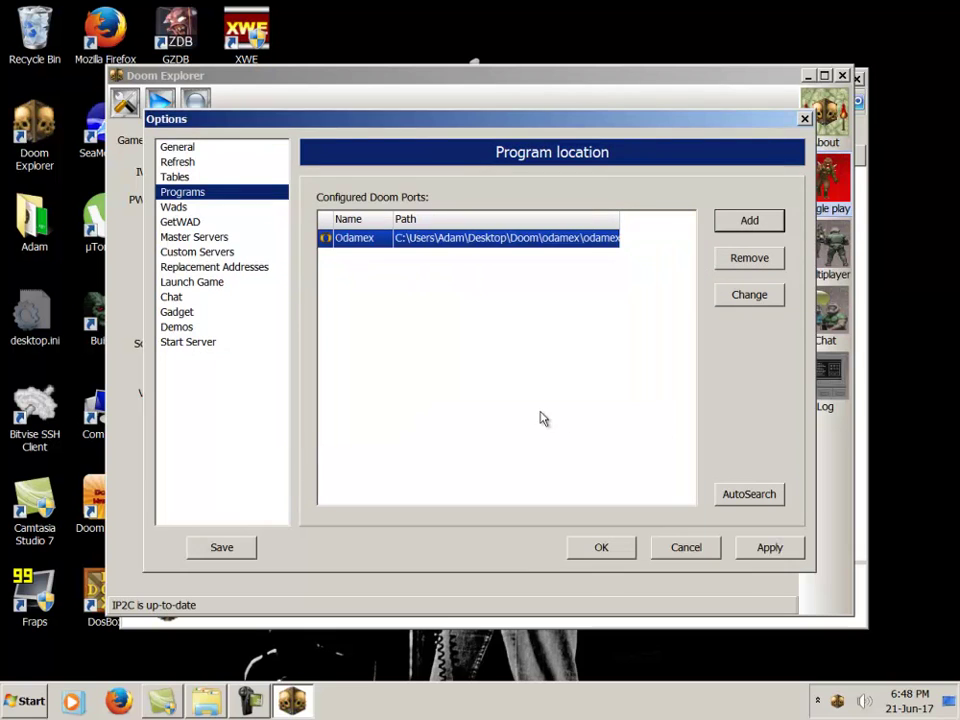
- Add the ZDaemon port to the configured Doom ports, using zdaemon.exe from the ZDaemon folder
click(749, 222)
click(644, 356)
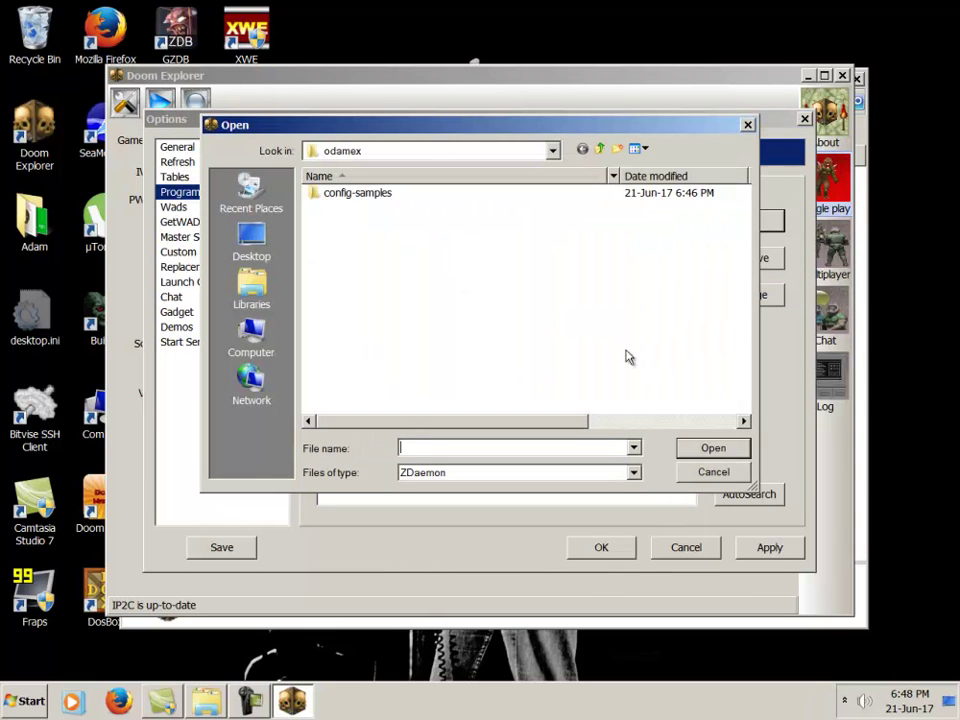
click(599, 149)
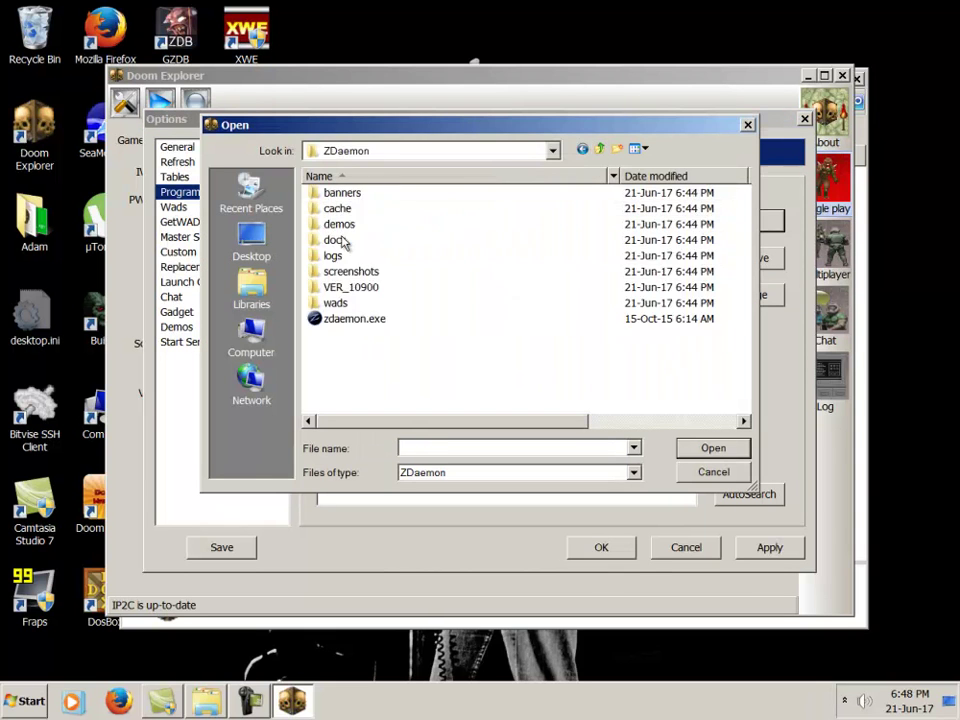
double_click(350, 319)
click(548, 410)
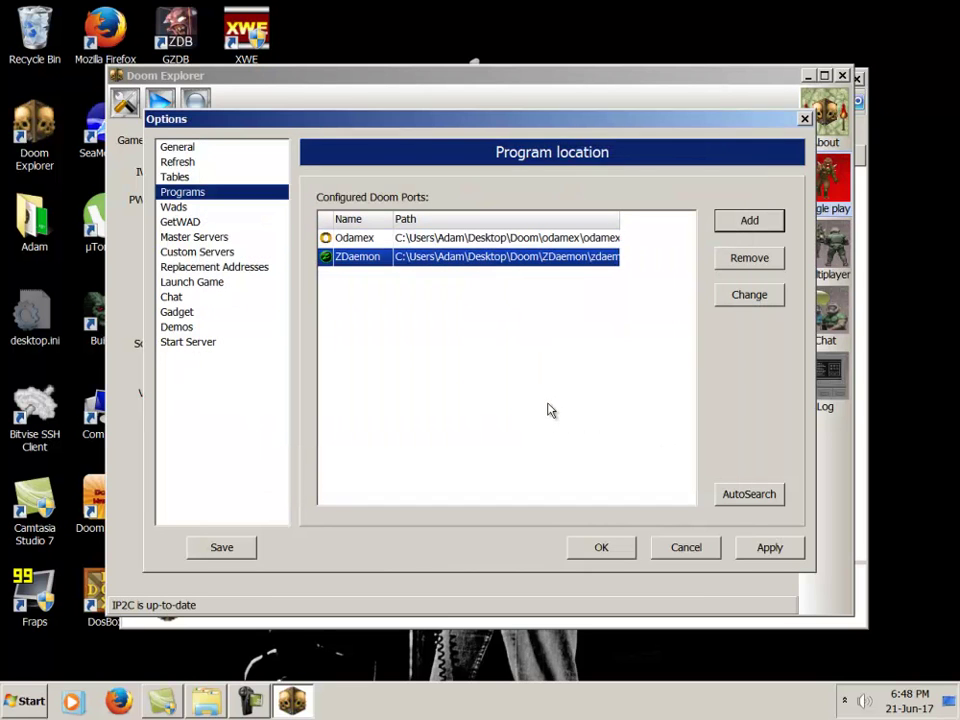
- Add the Zandronum port using zandronum.exe from the Zandronum folder, and check the three configured port entries
click(745, 228)
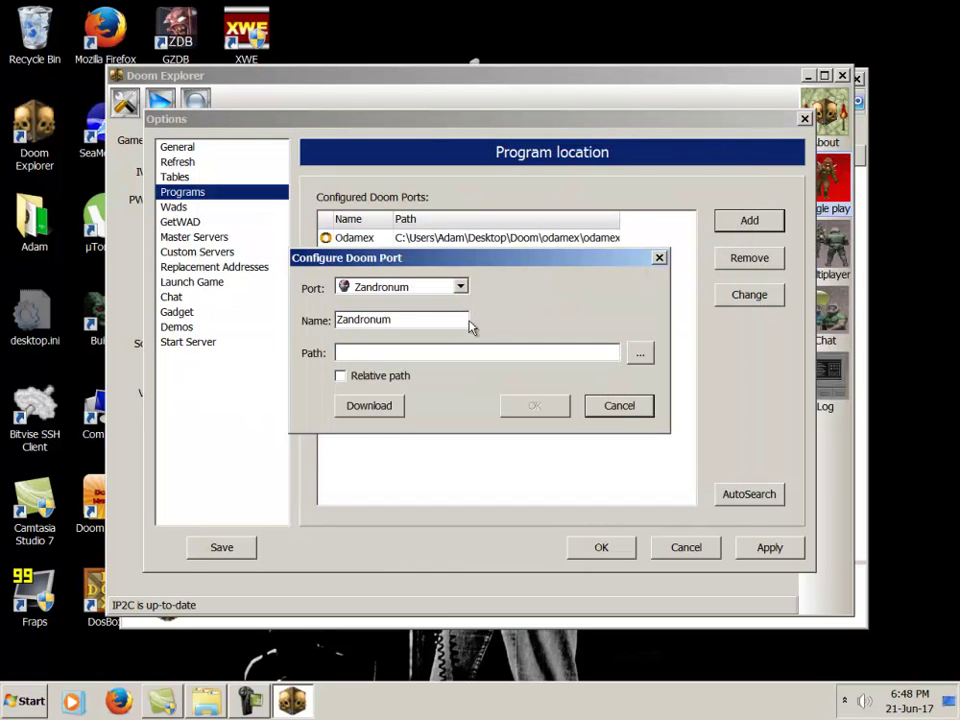
click(639, 351)
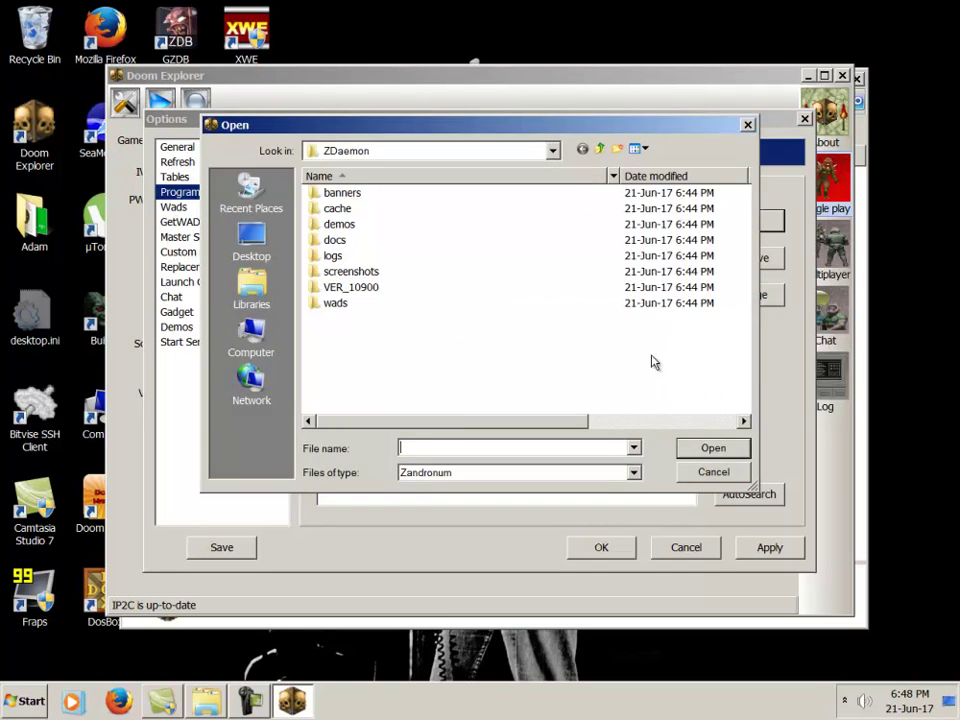
click(598, 149)
double_click(350, 226)
double_click(356, 240)
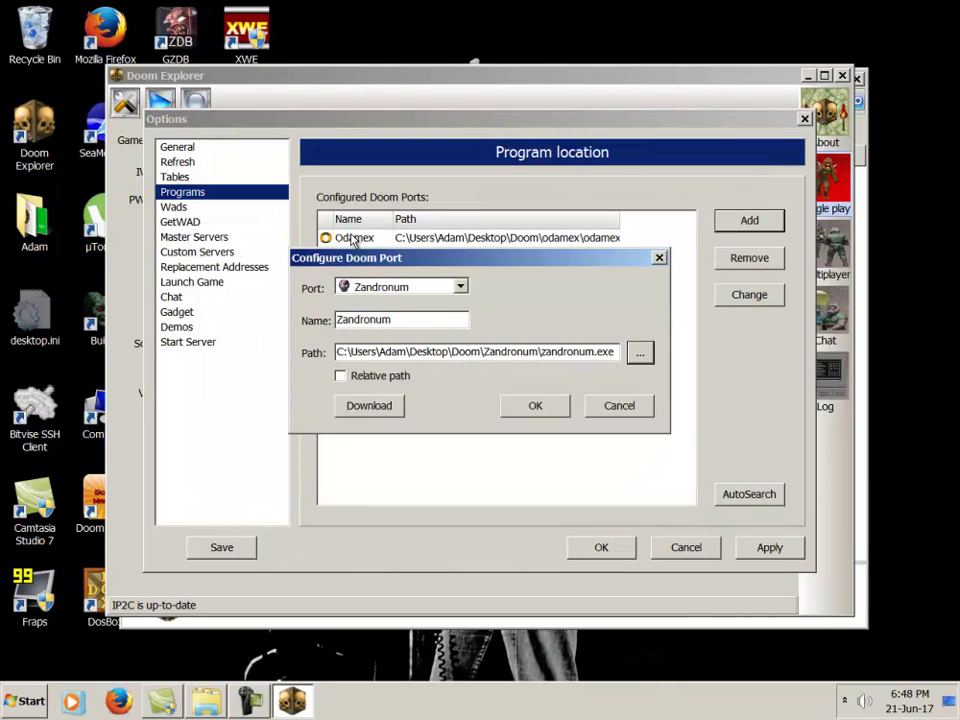
click(546, 411)
click(506, 257)
click(512, 238)
click(506, 256)
click(497, 276)
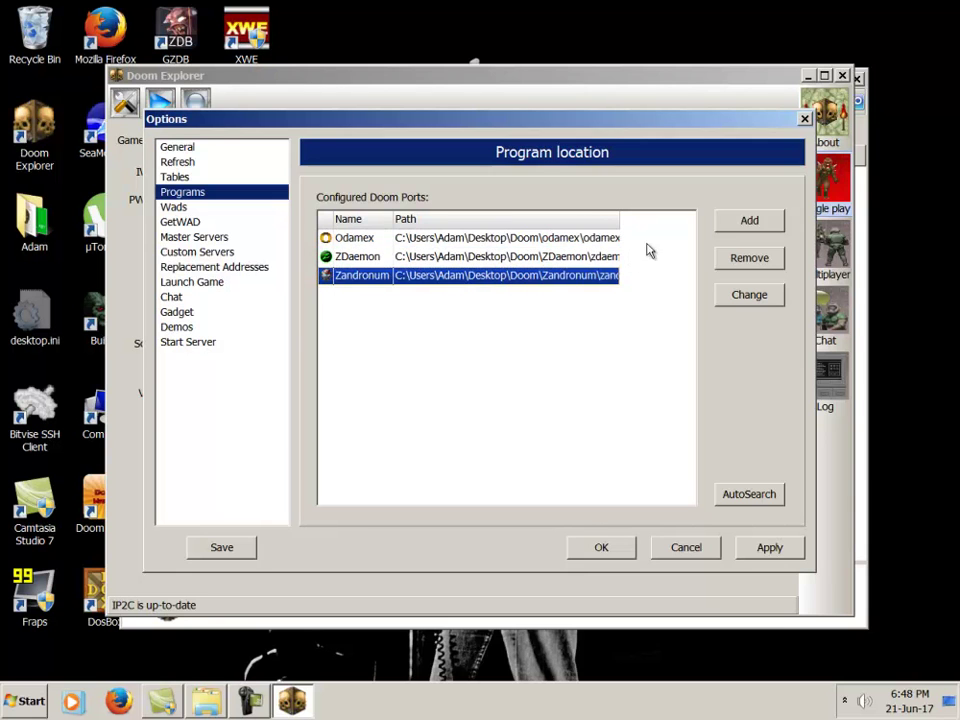
- Add the desktop's Doom folder to the WAD search path
click(172, 207)
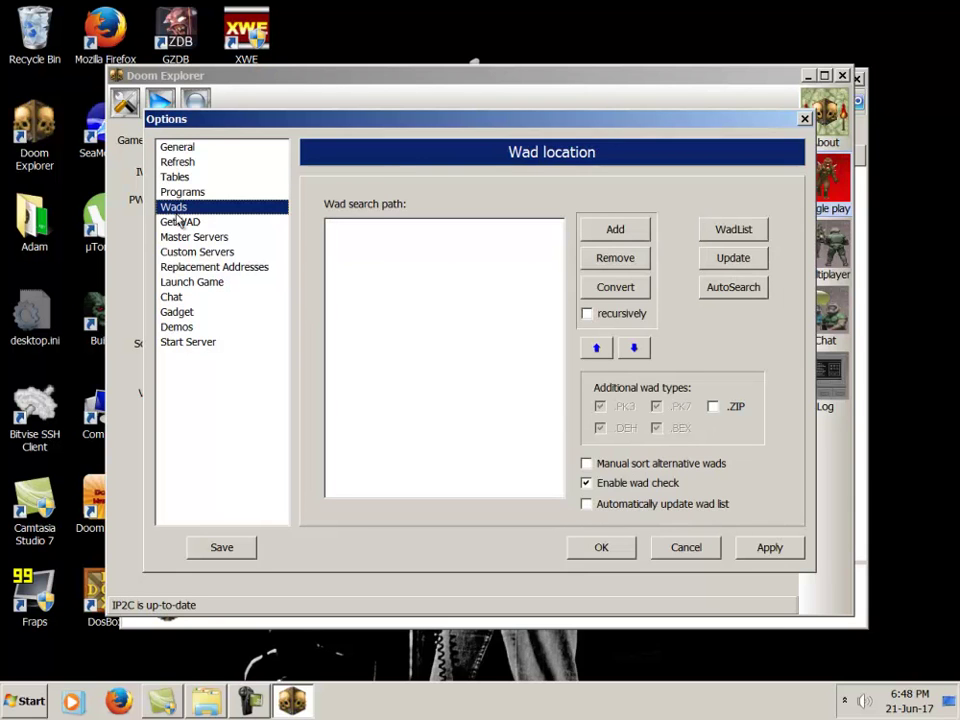
click(620, 233)
click(320, 365)
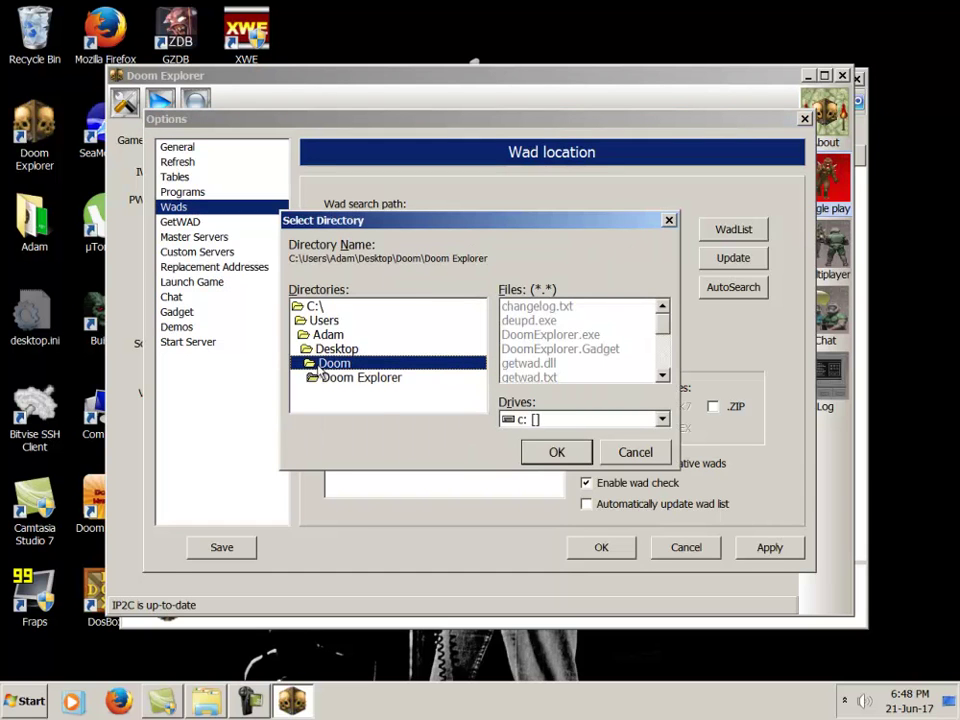
double_click(322, 365)
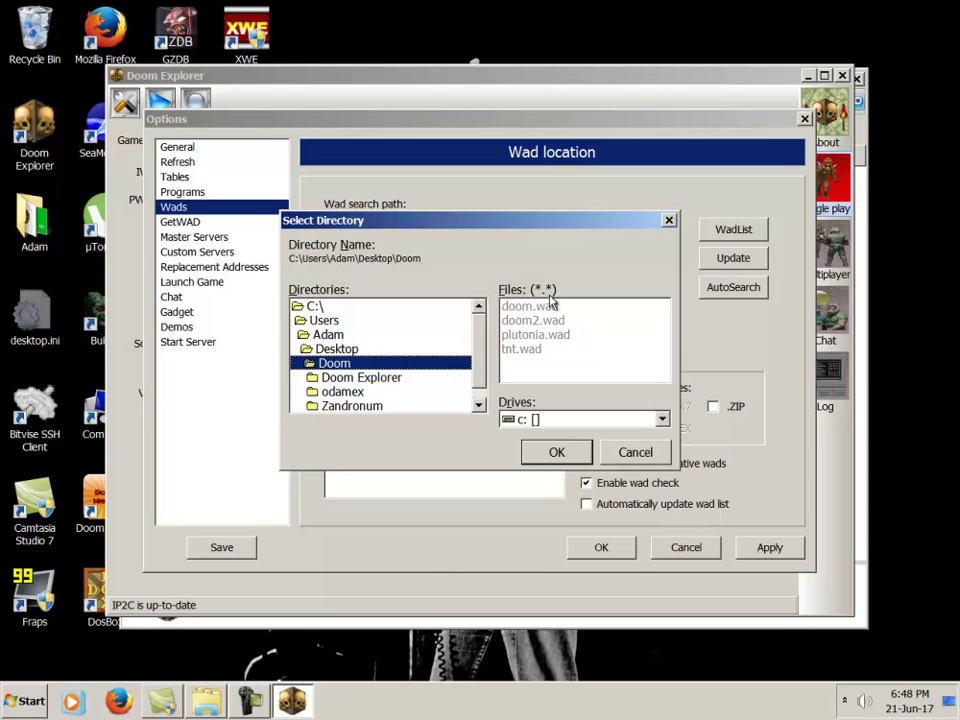
click(554, 453)
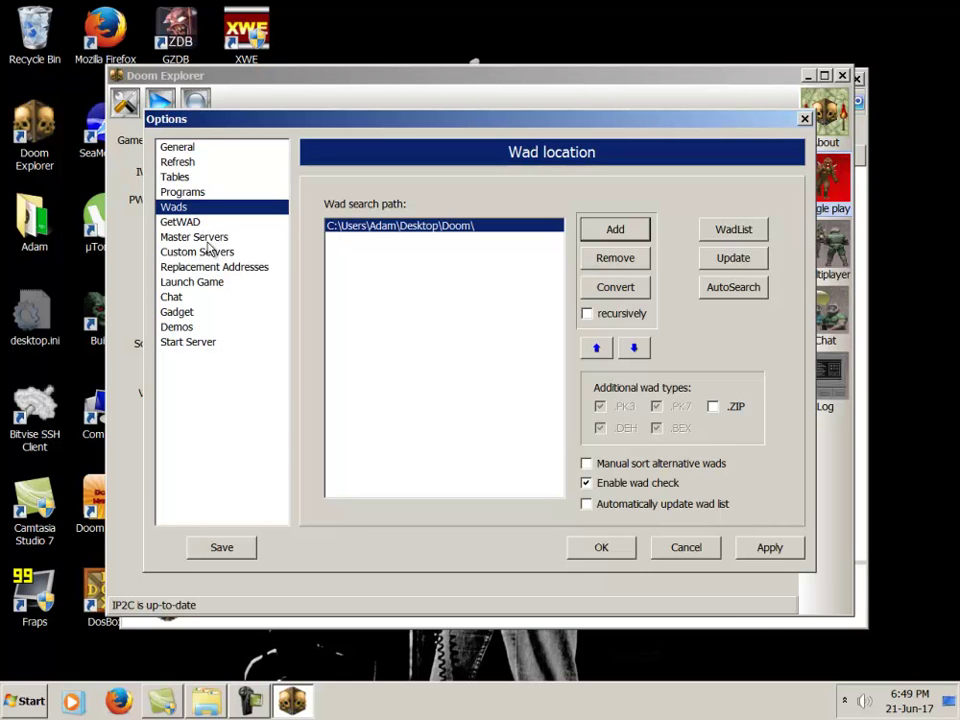
- Set the GetWAD download path to the Doom folder on the desktop
click(193, 225)
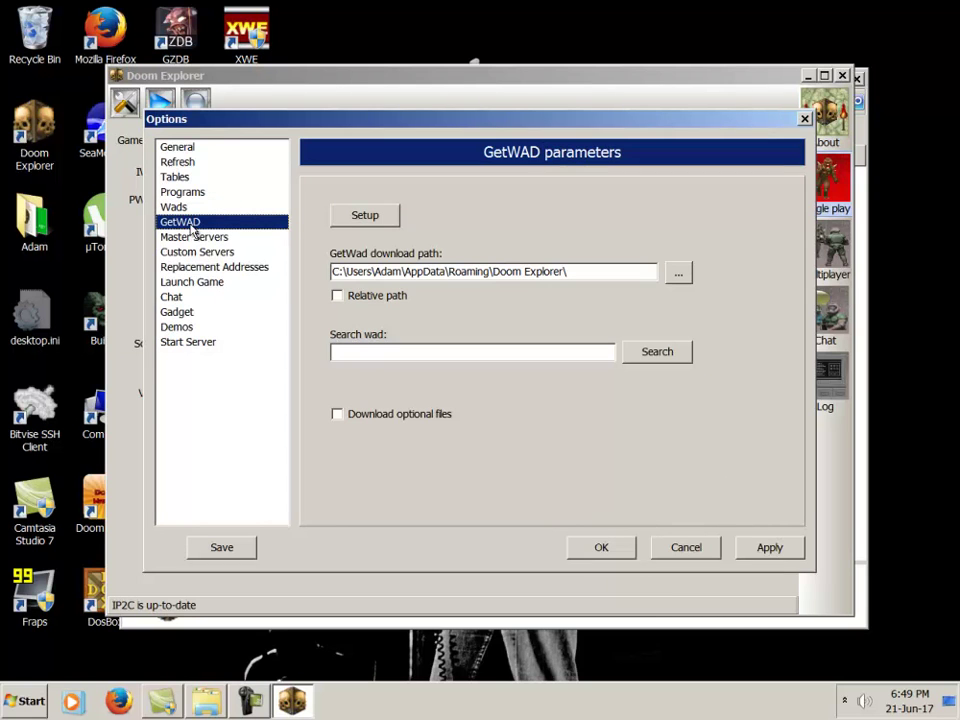
click(678, 275)
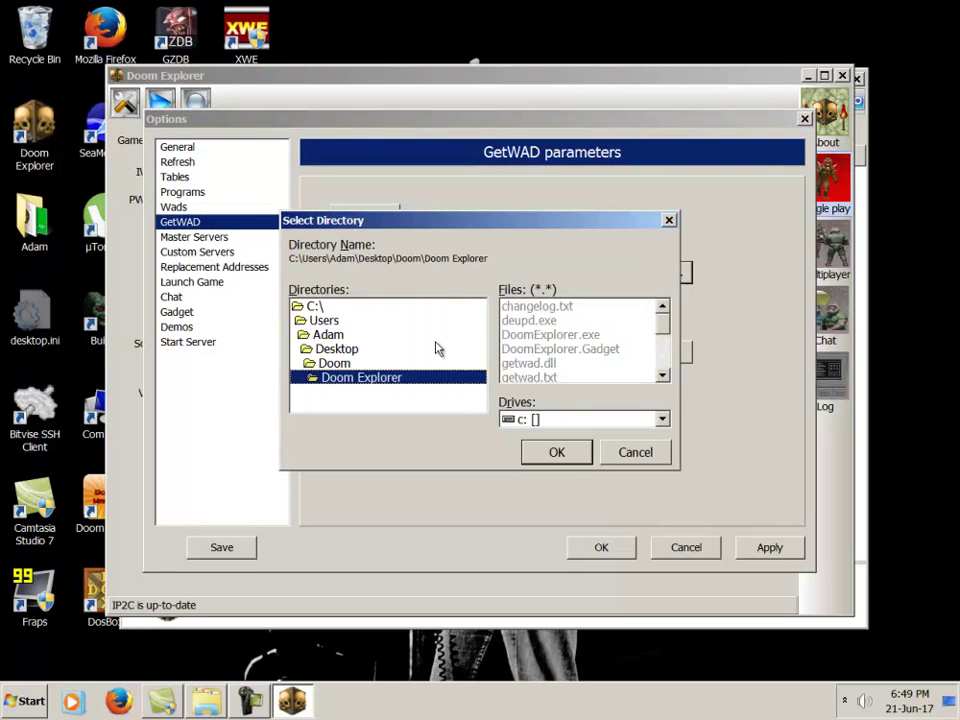
double_click(334, 363)
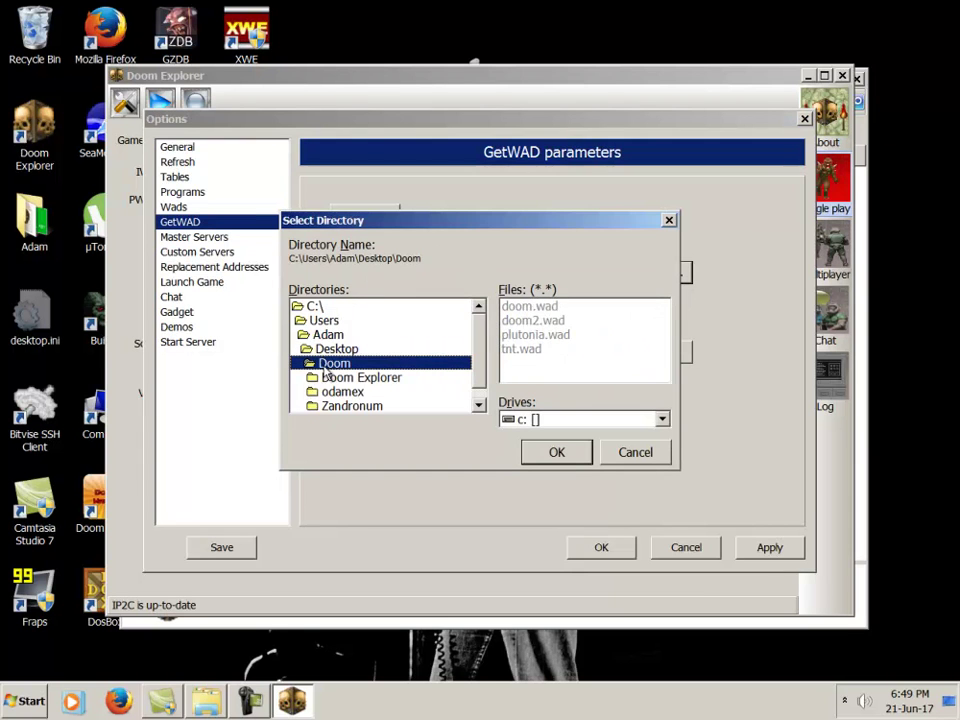
drag(468, 222, 510, 200)
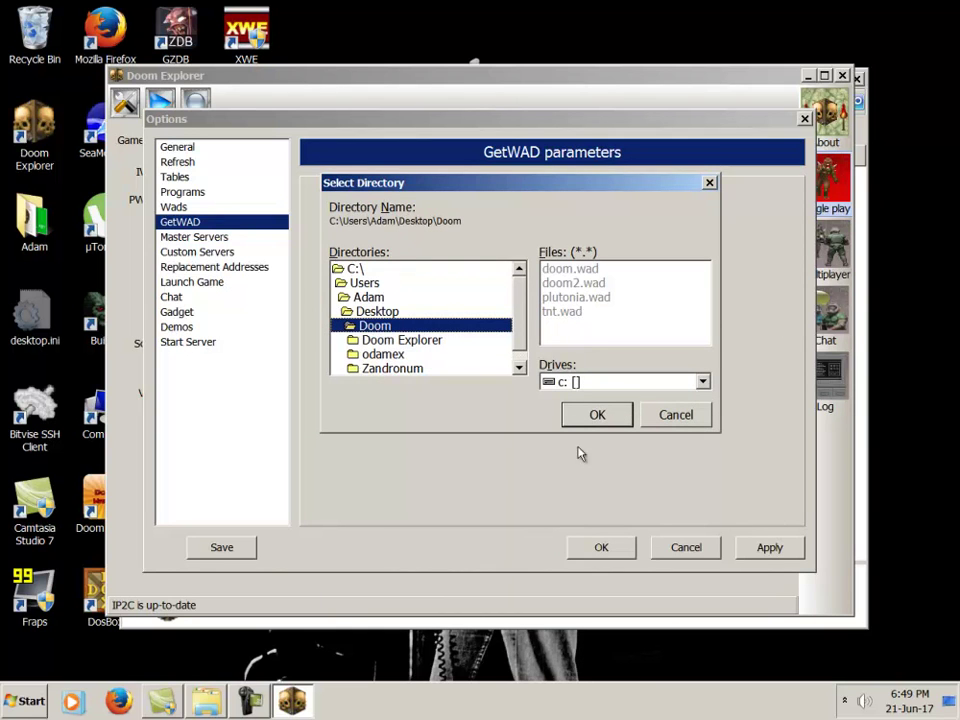
click(597, 414)
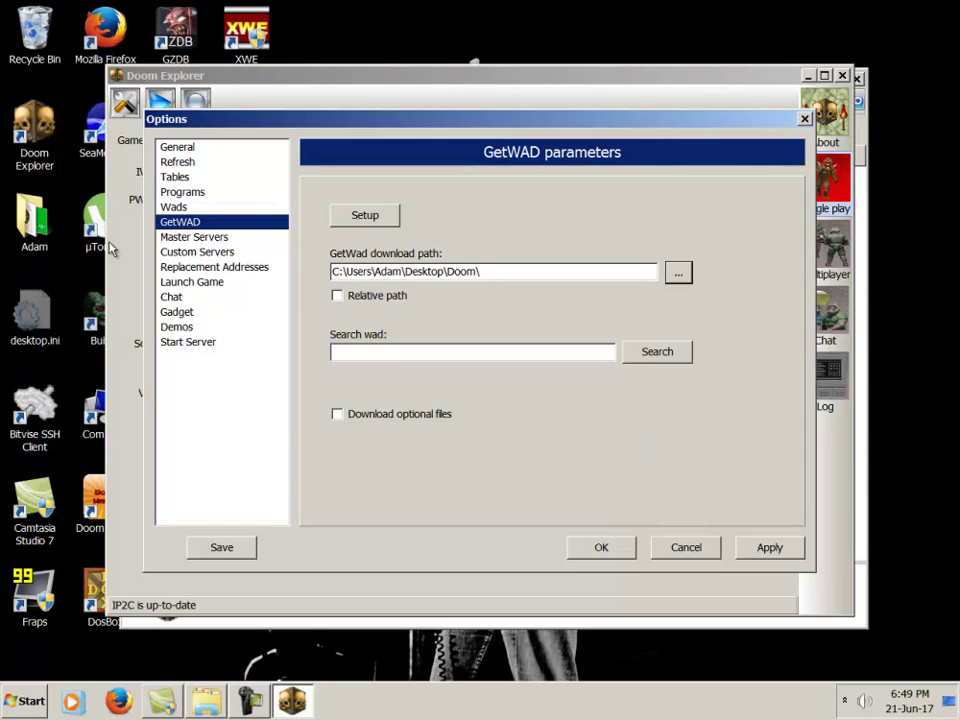
click(213, 242)
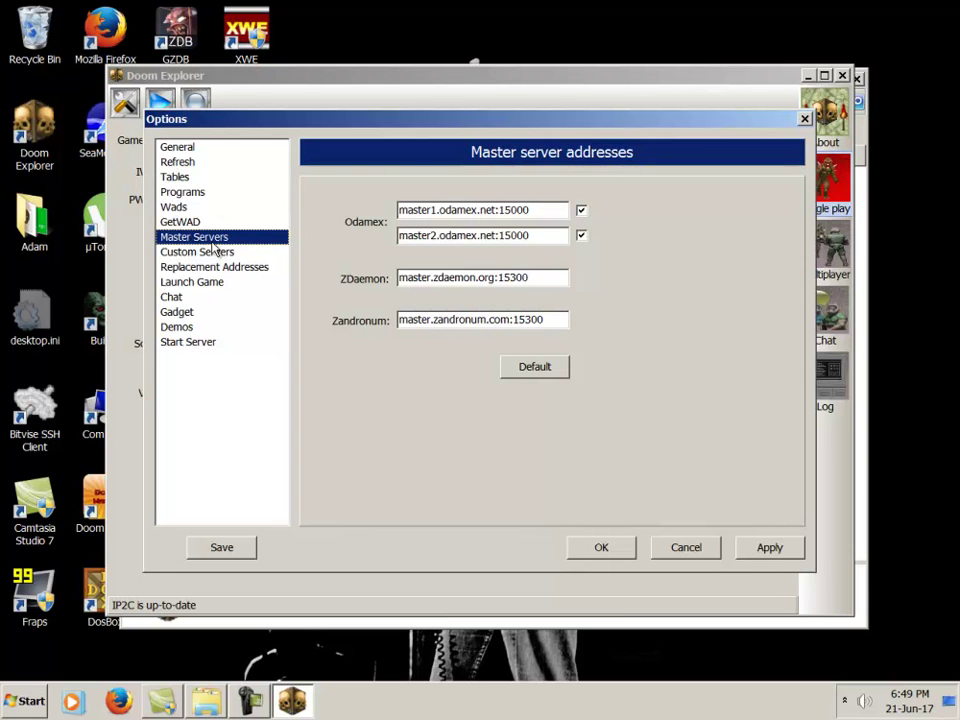
click(223, 256)
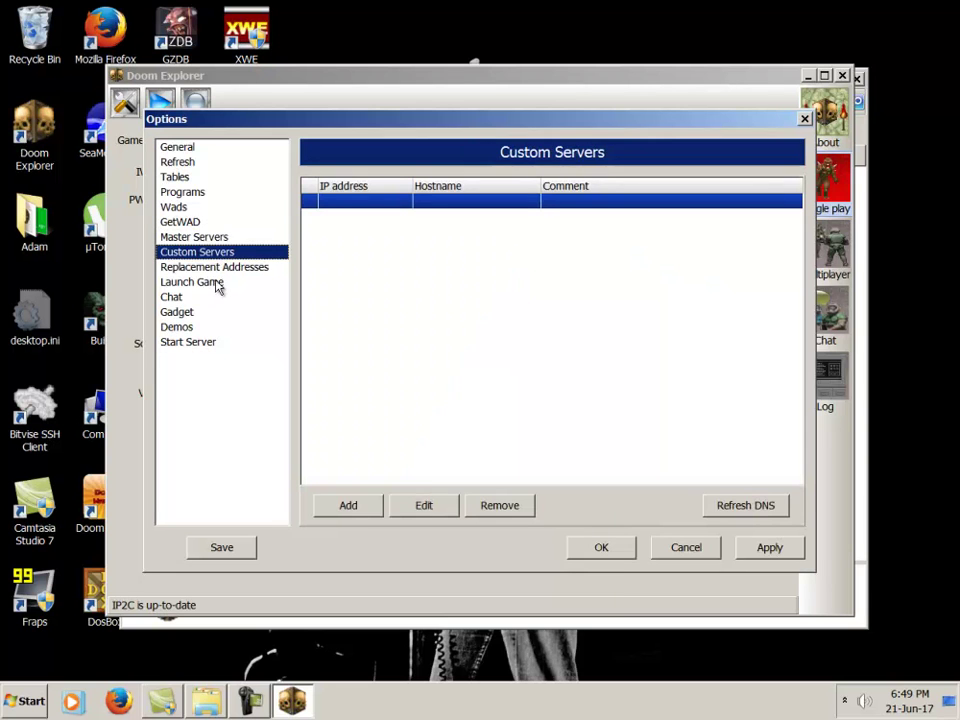
click(222, 268)
- In the general parameters, enable starting from the multiplayer page and searching LAN servers, and set the acceptable ping to 250
click(182, 147)
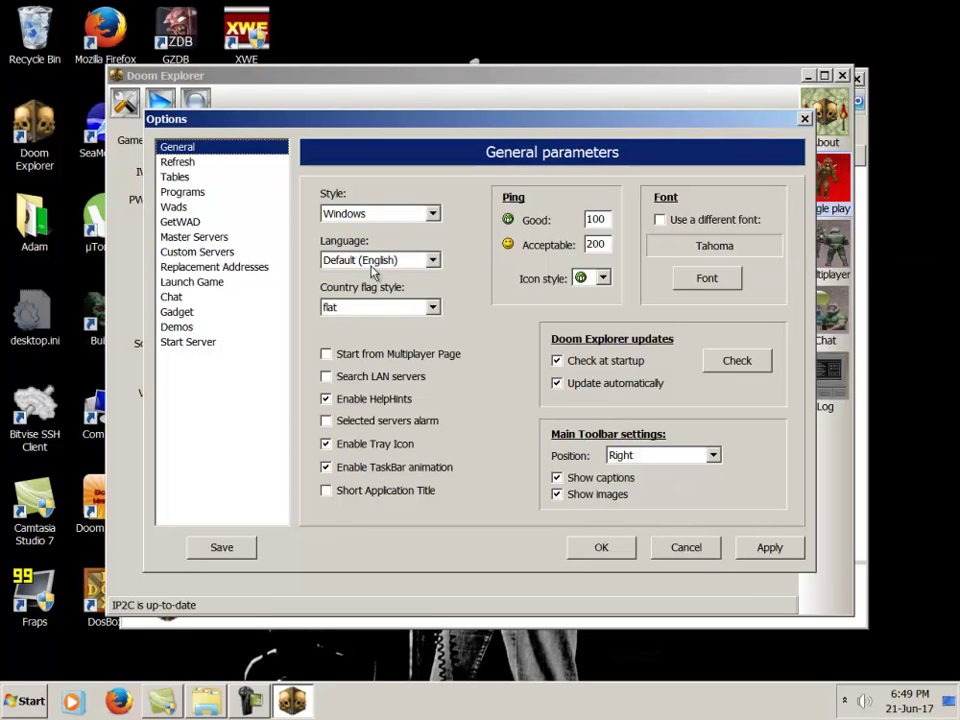
click(326, 356)
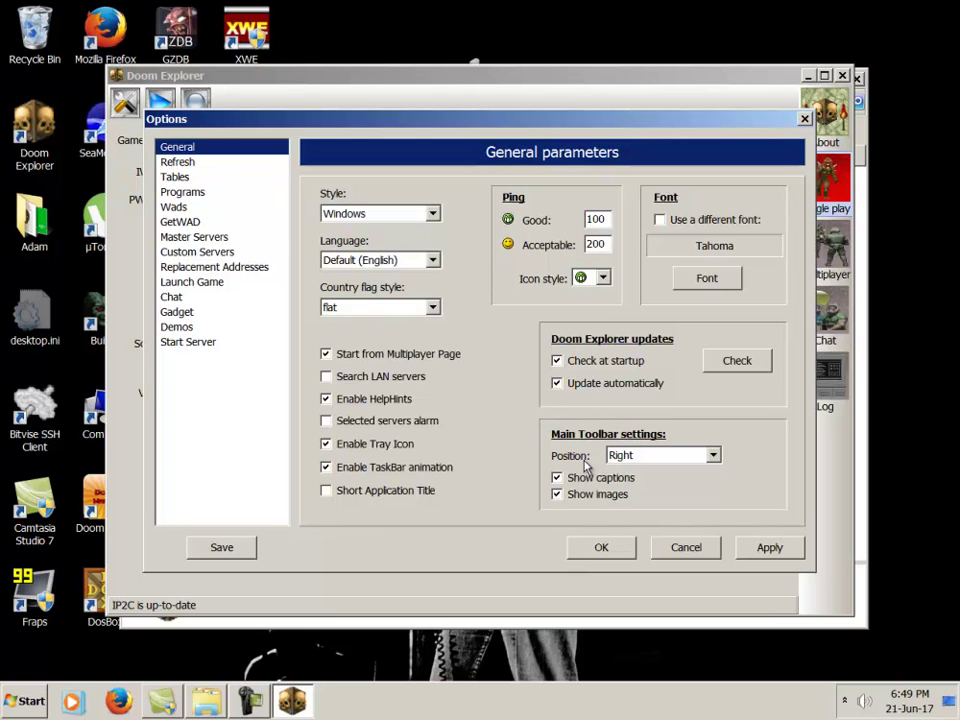
click(326, 378)
click(598, 243)
key(BackSpace)
text(5)
- Turn off automatic refreshing of all servers and enable additional table sorting by players number
click(177, 162)
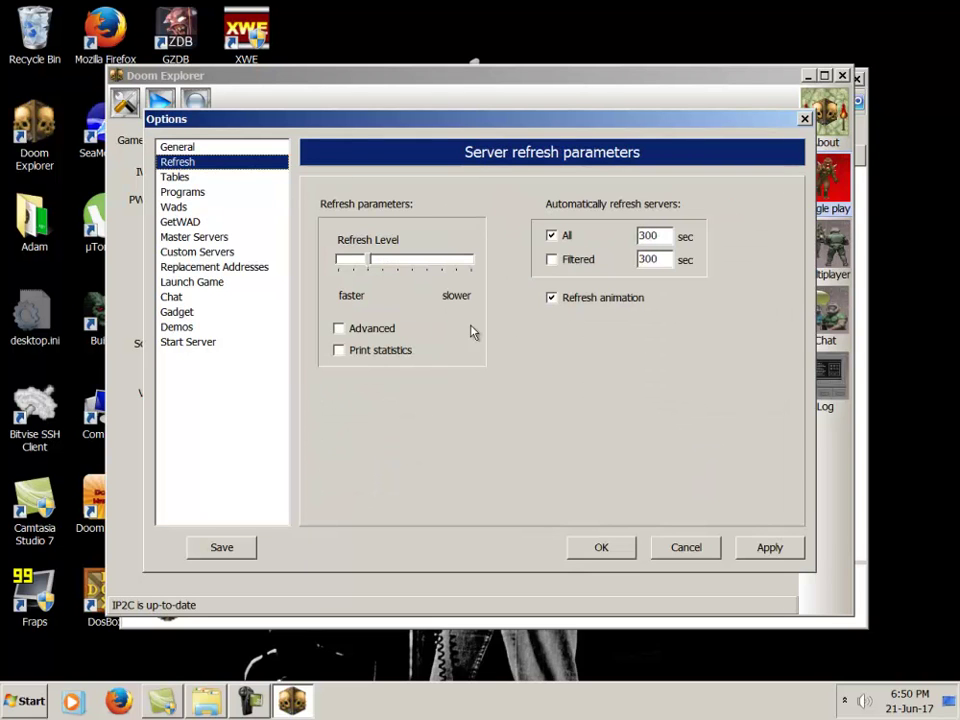
click(551, 236)
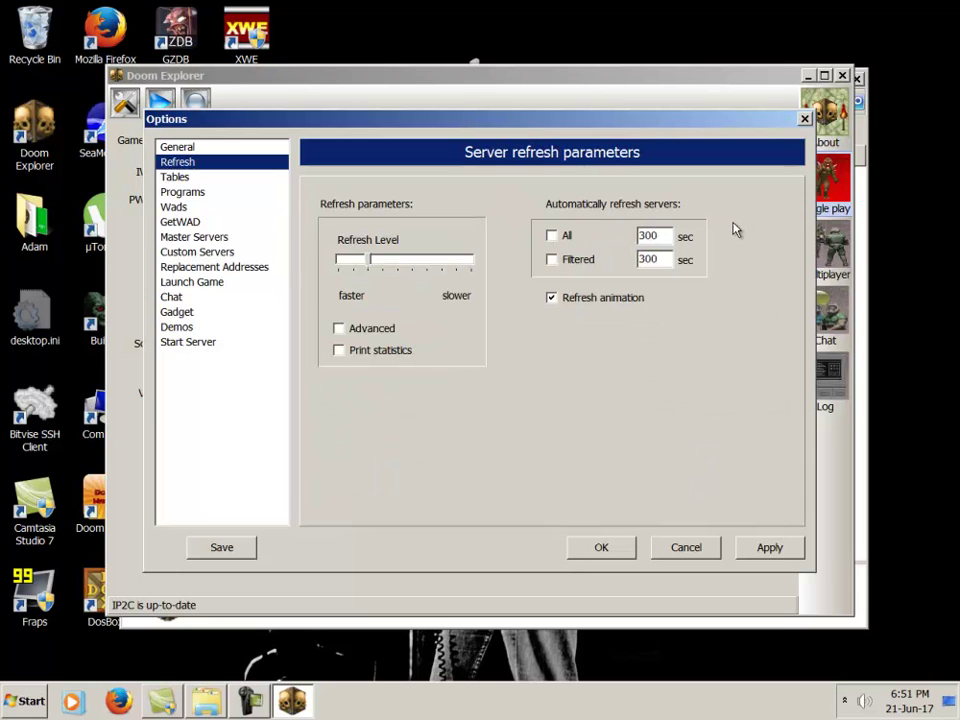
click(180, 180)
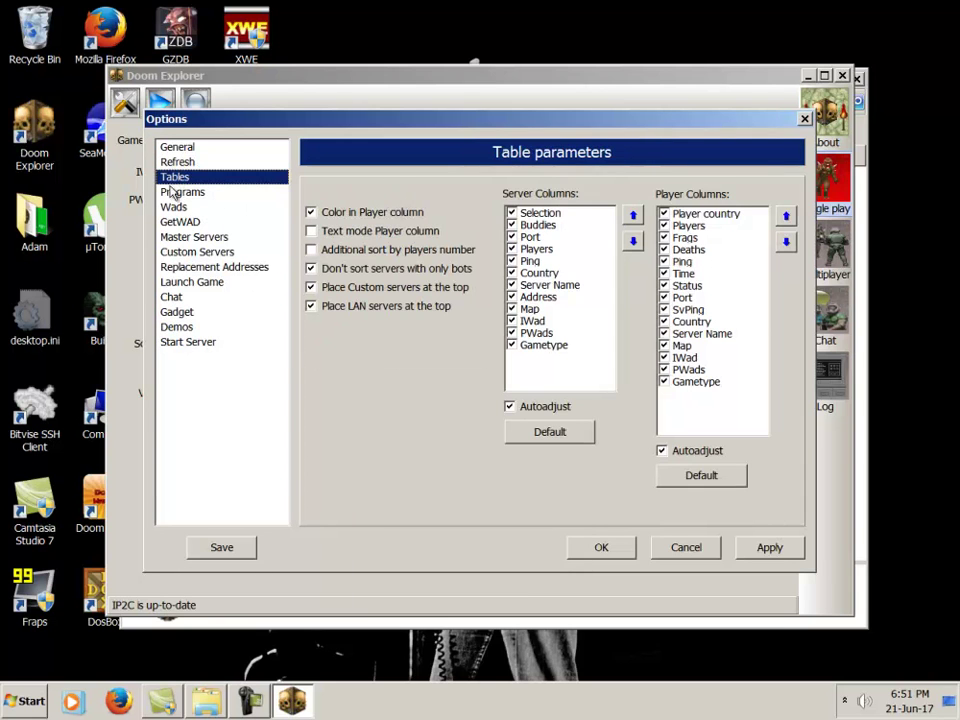
click(311, 250)
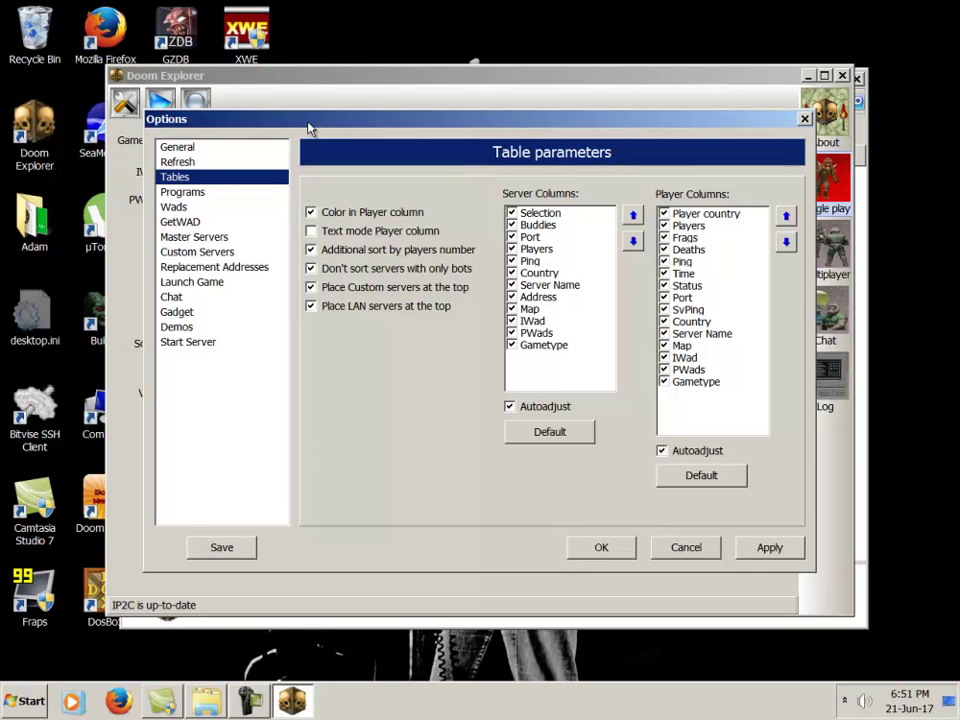
- Turn off the table option "Don't sort servers with only bots", keeping color in the player column enabled
drag(308, 130, 279, 122)
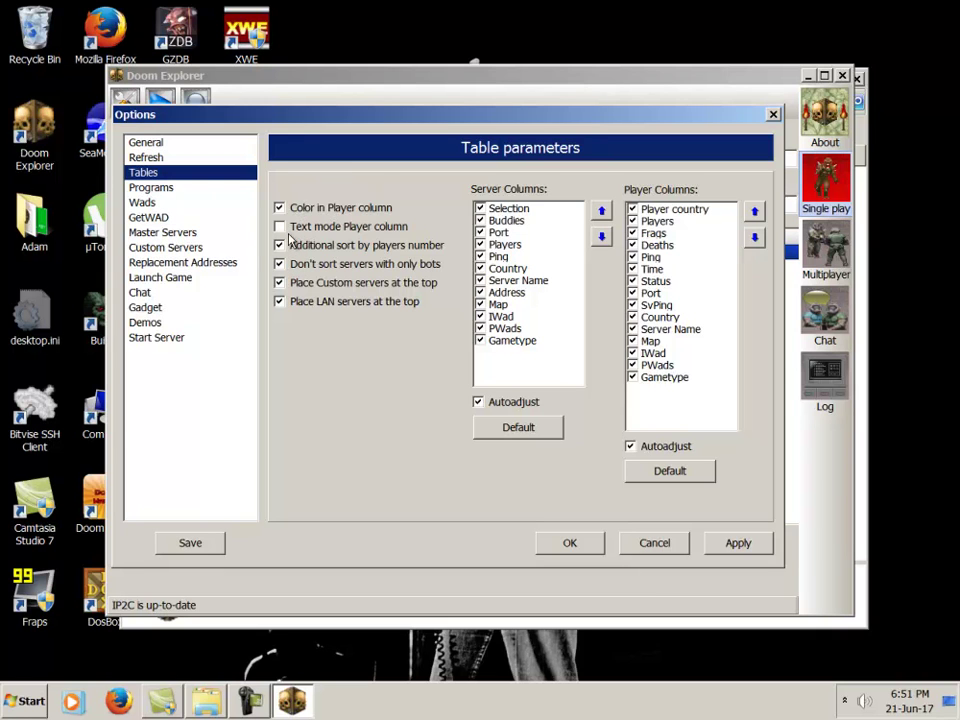
click(280, 264)
click(280, 208)
click(285, 208)
click(148, 188)
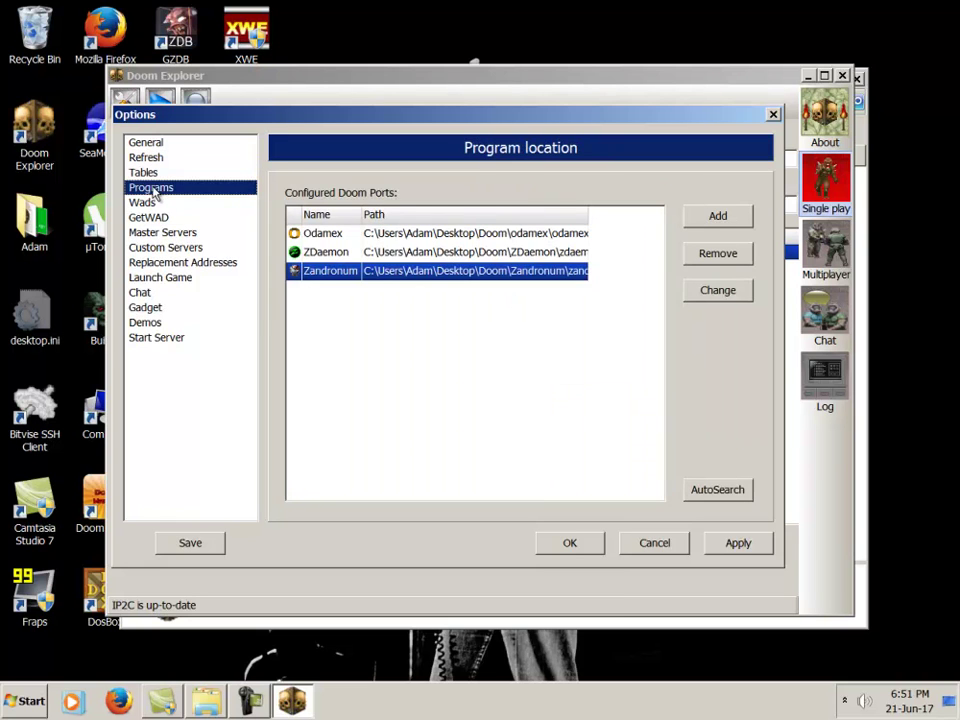
click(158, 204)
click(158, 218)
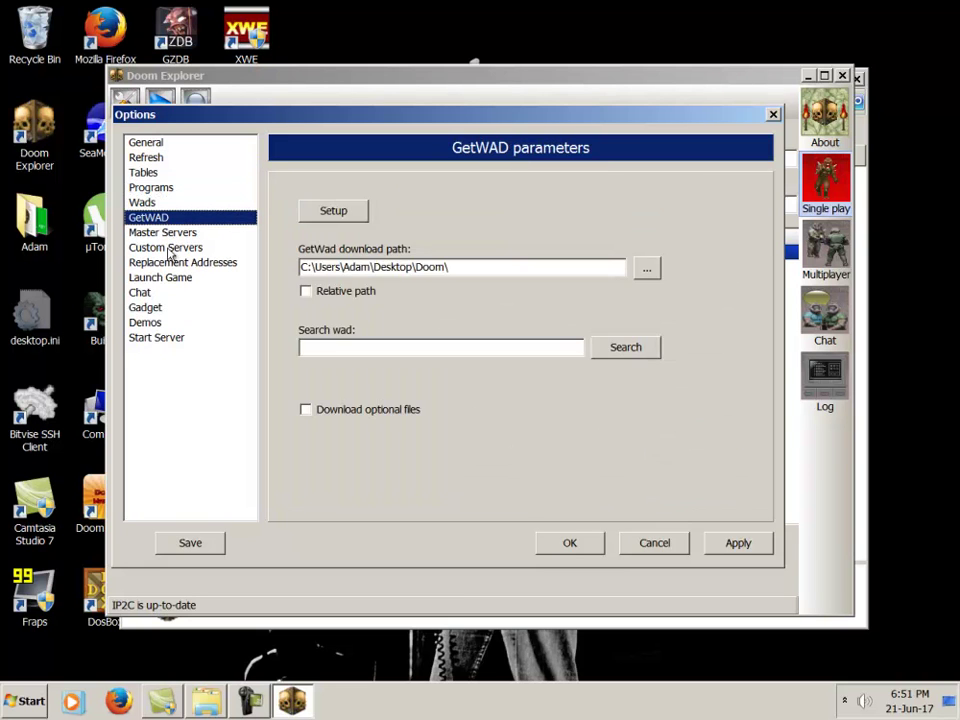
click(176, 234)
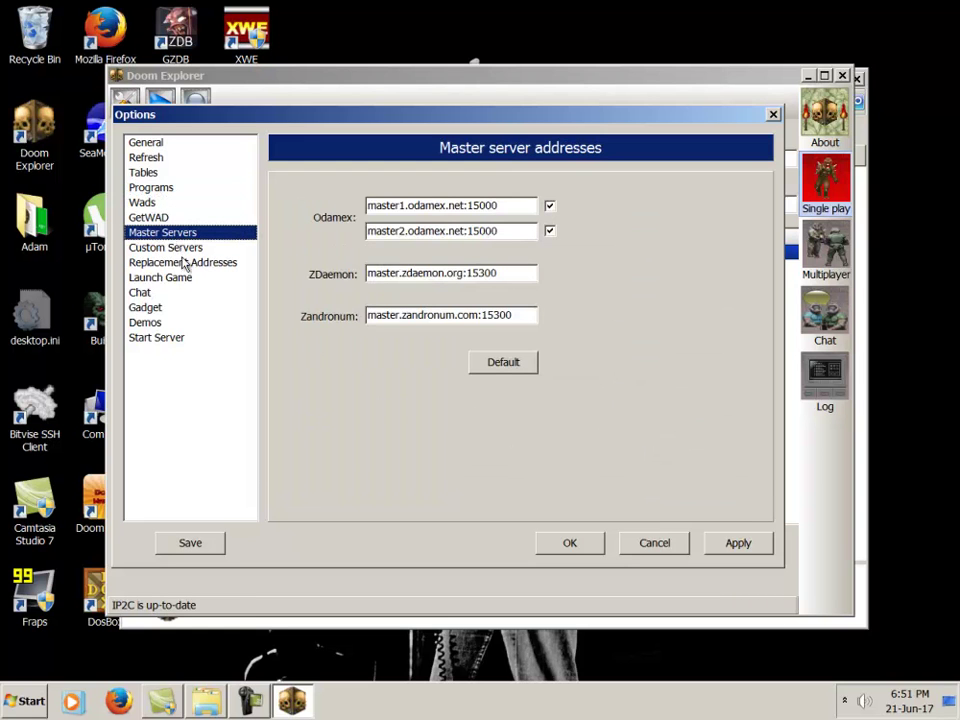
click(190, 252)
click(190, 263)
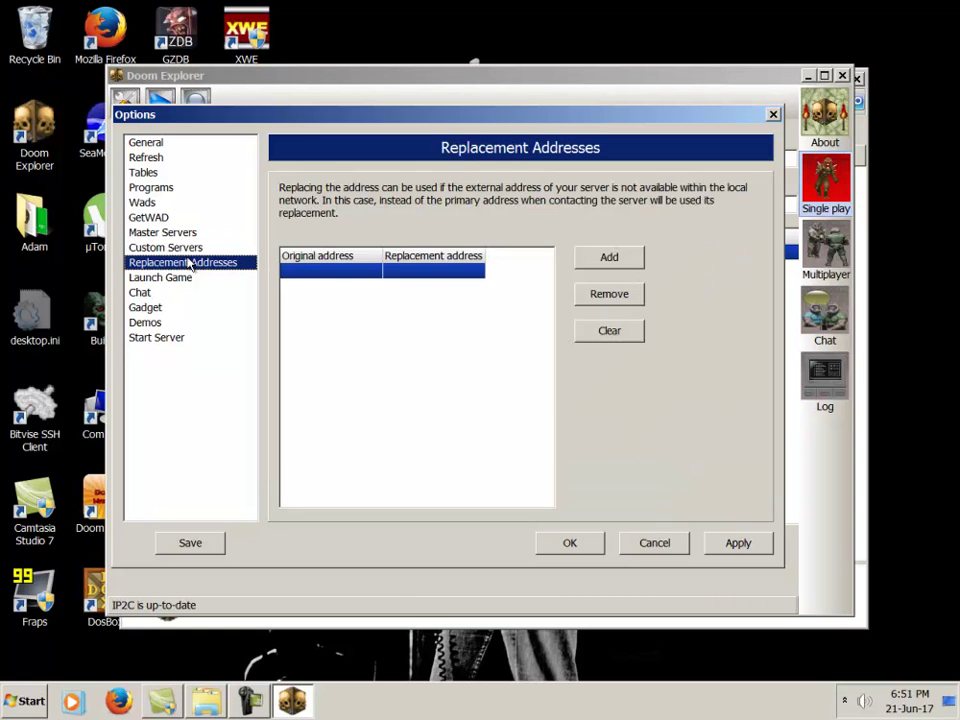
- Open the Launch Game parameters and look at the color choices for the Odamex player
click(172, 278)
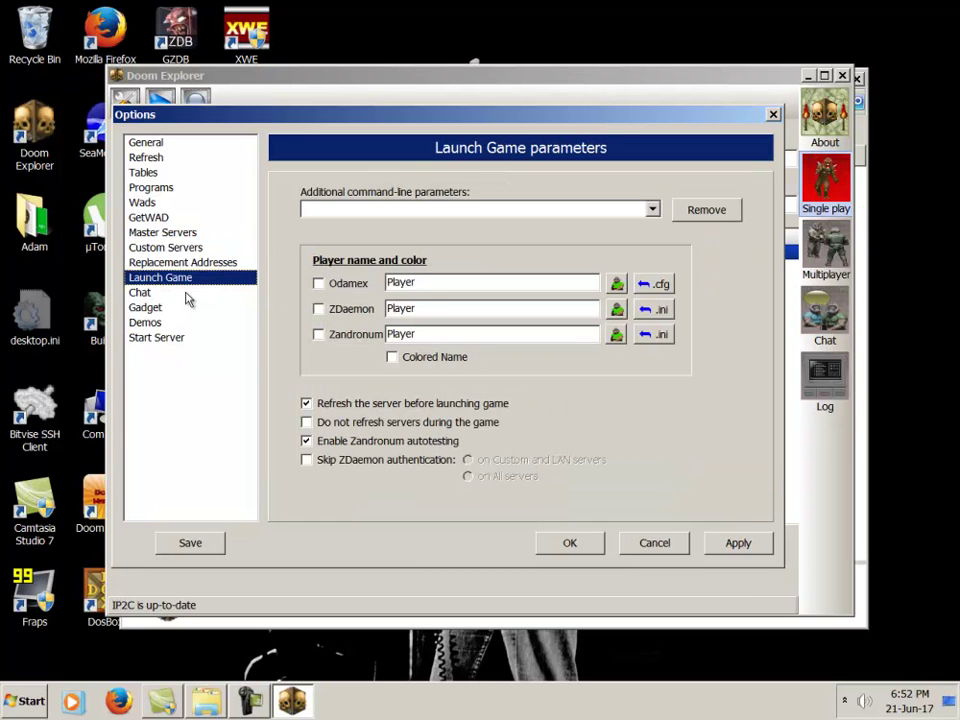
drag(439, 282, 408, 284)
click(616, 283)
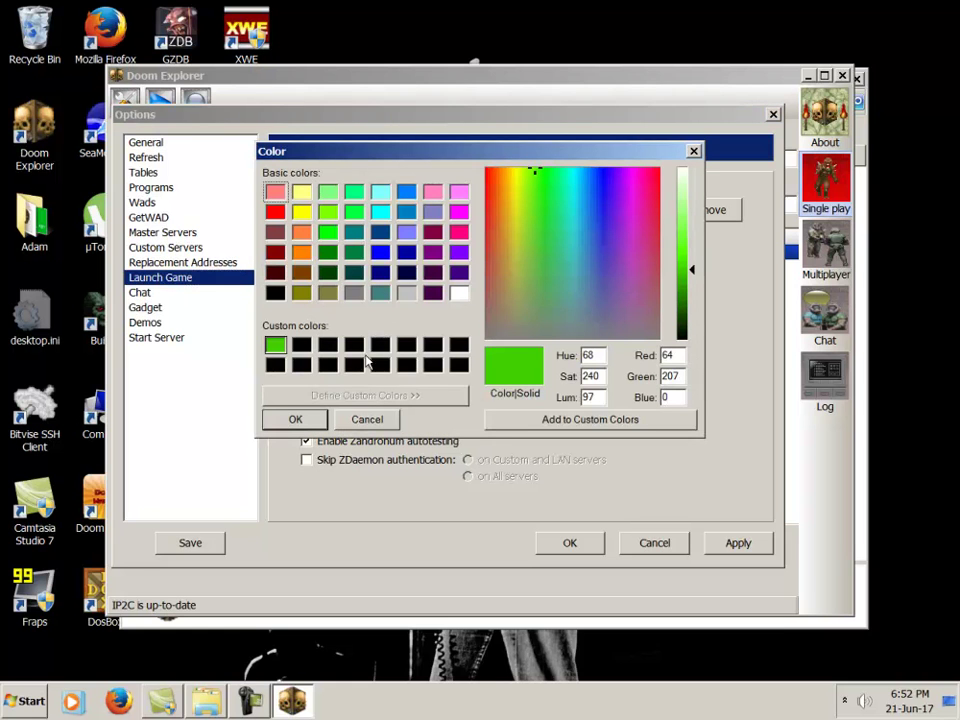
click(300, 419)
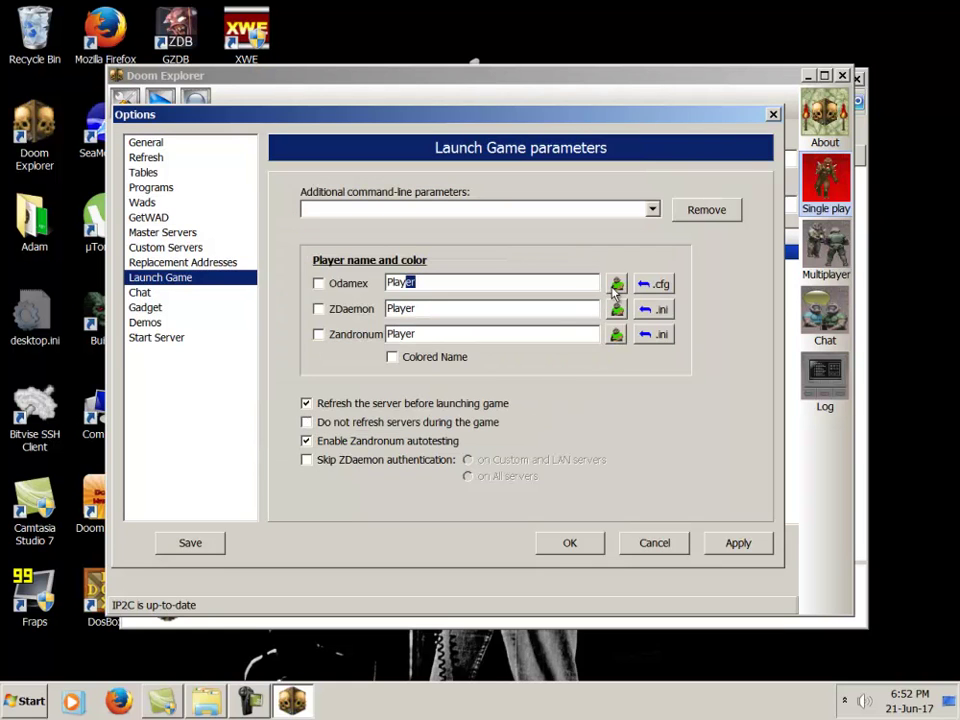
- Enable player names for all three ports, using Doomkid for Odamex and ZDaemon and Zandronum for the Zandronum port
click(318, 283)
click(318, 308)
click(319, 336)
double_click(480, 284)
text(Doomkid)
double_click(400, 308)
text(Do)
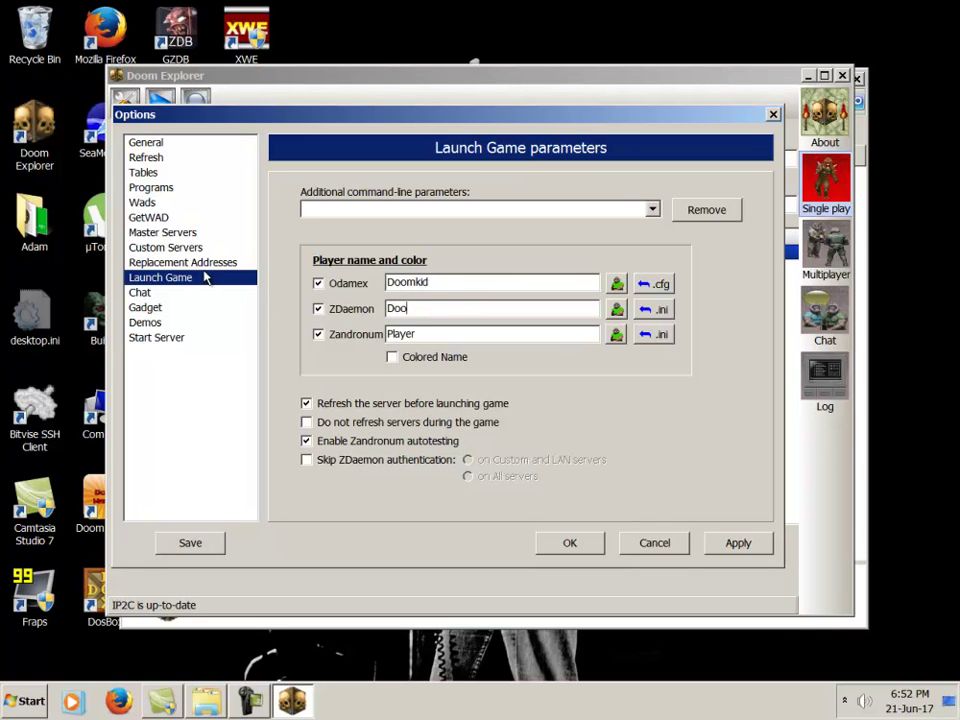
double_click(396, 334)
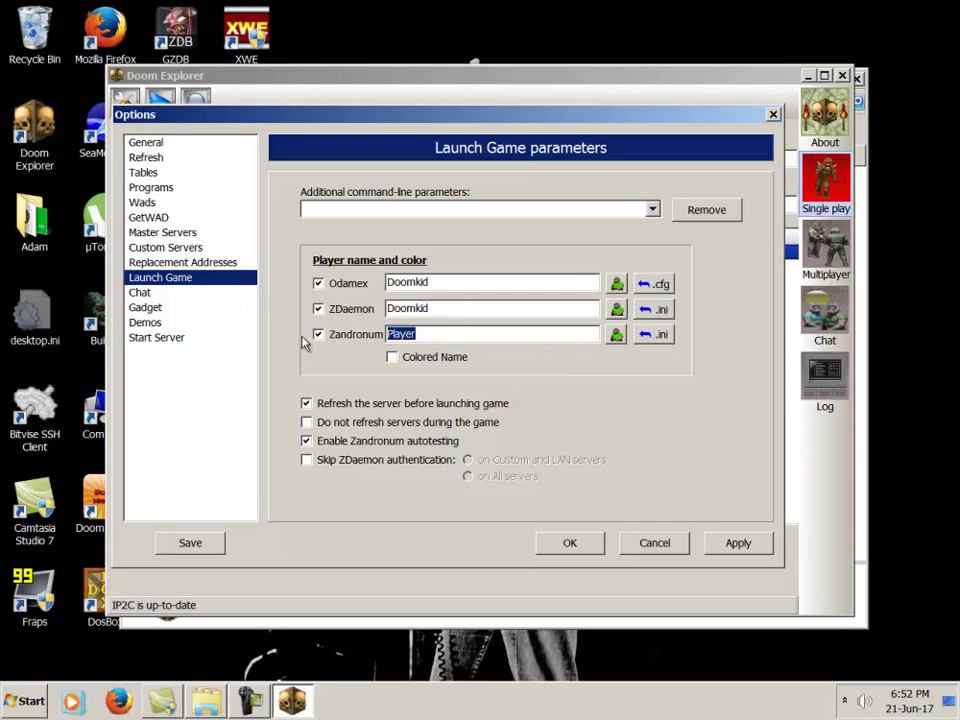
text(Zandronum)
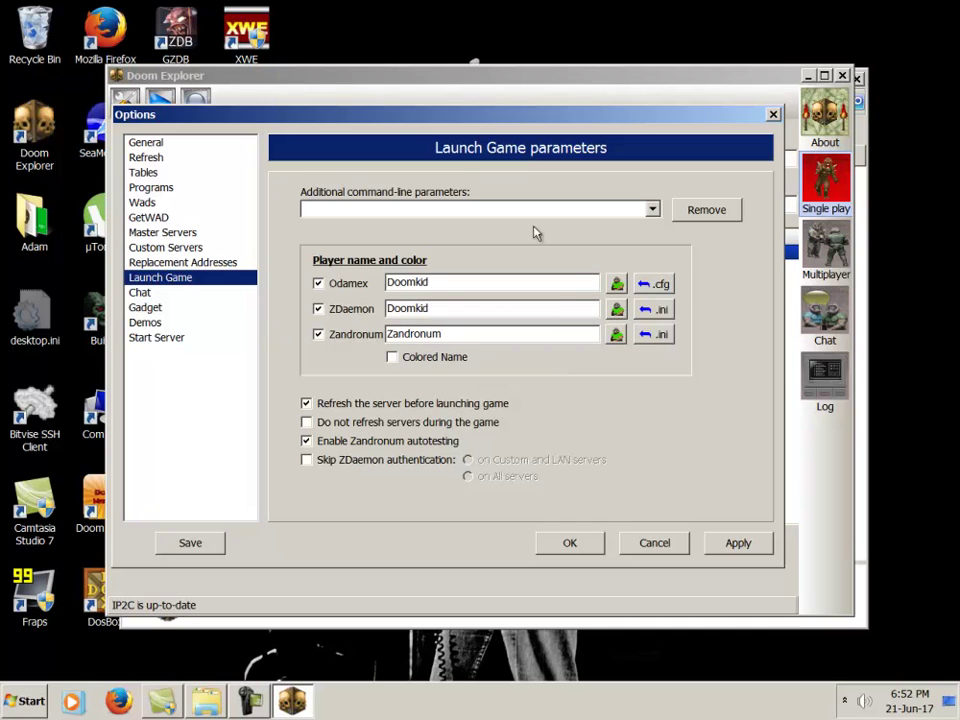
- Enable the colored name for Zandronum and set the player color to blue for Odamex, ZDaemon and Zandronum
click(392, 357)
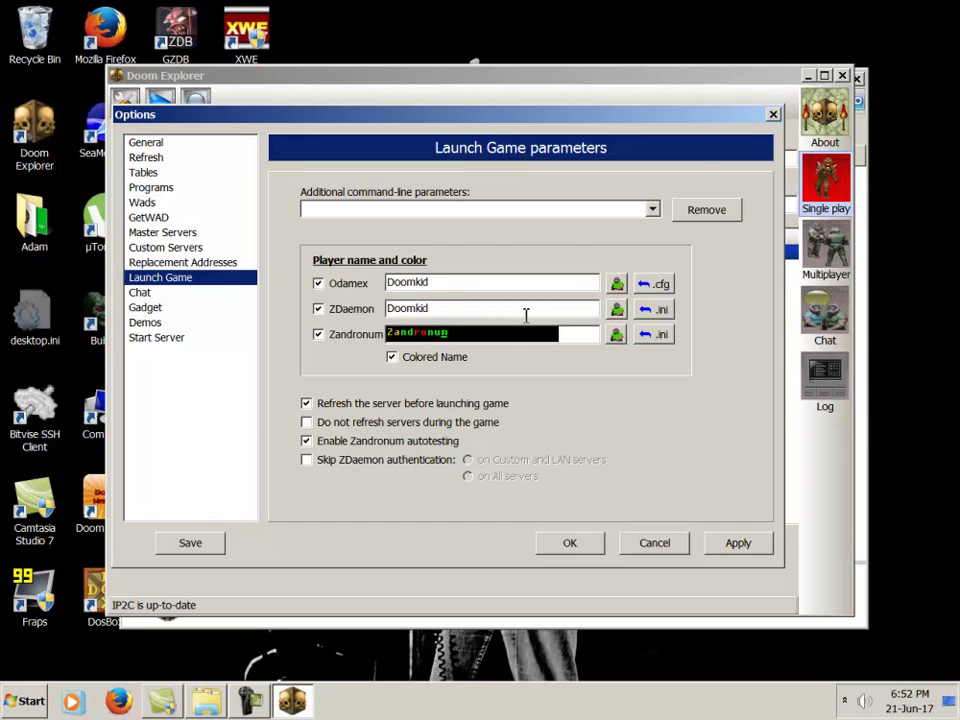
click(470, 333)
click(378, 258)
click(367, 419)
click(432, 333)
click(380, 252)
click(295, 419)
click(615, 333)
click(380, 252)
click(295, 419)
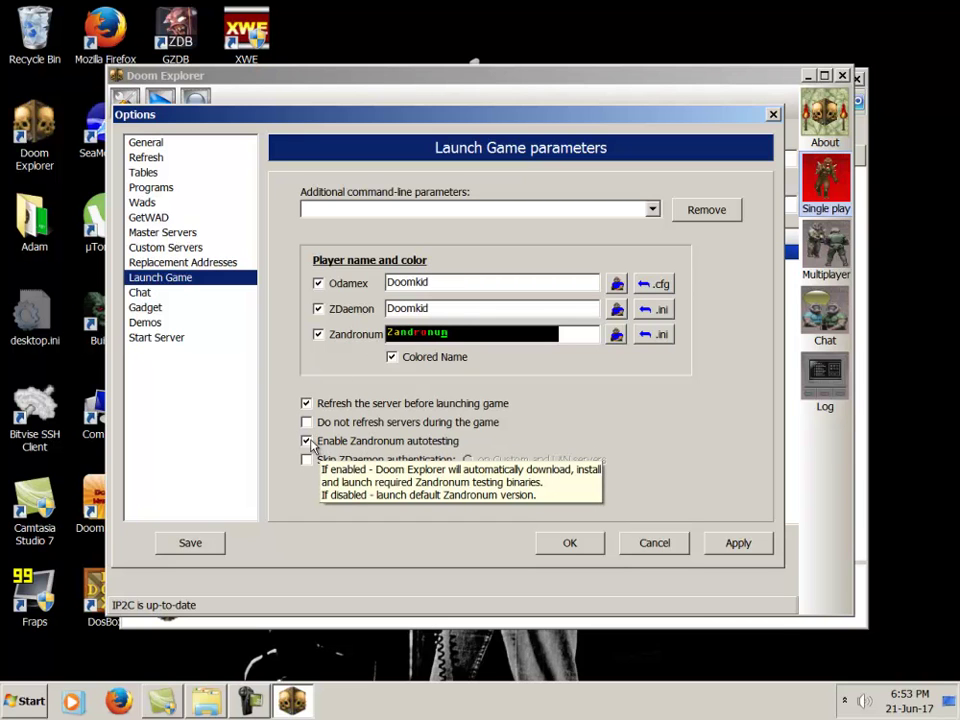
click(140, 292)
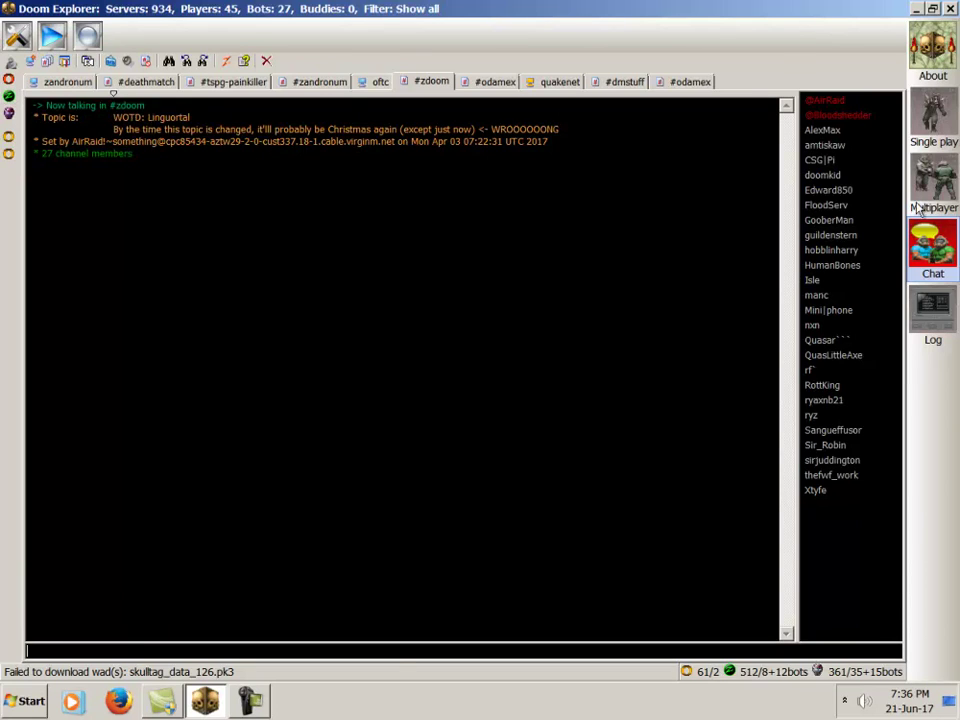
- On the multiplayer ZDBoard, replace the profile's extra info with "dgadgasdg" and update the ZDaemon profile
click(918, 204)
click(155, 66)
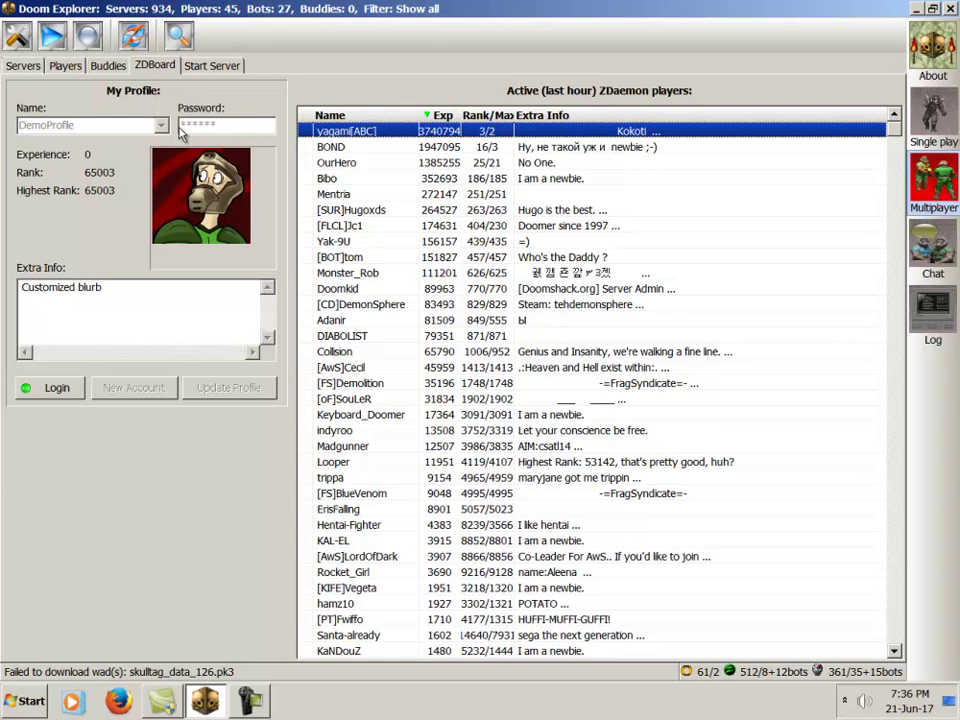
triple_click(130, 285)
text(dgadgasdg)
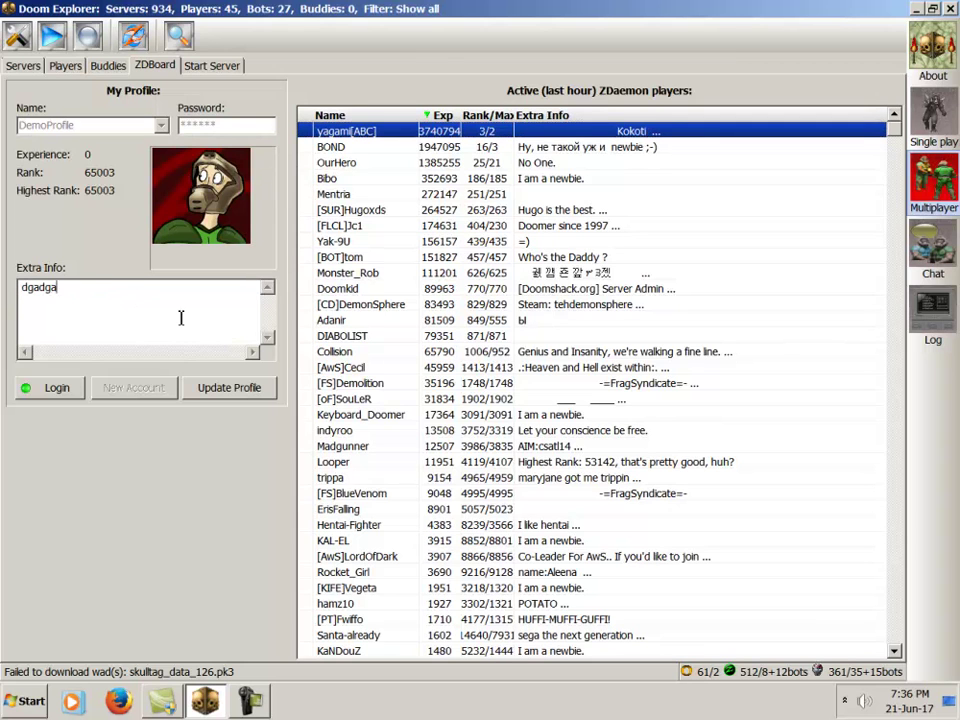
click(240, 389)
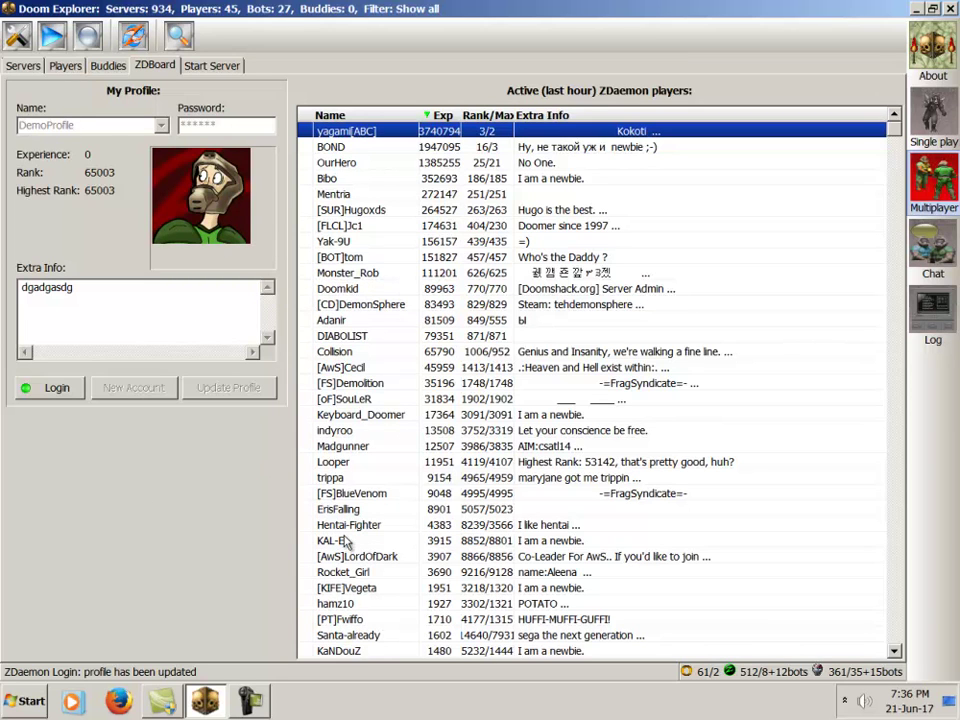
- Find the Doomkid entry among the active ZDaemon players and refresh the player list
click(352, 289)
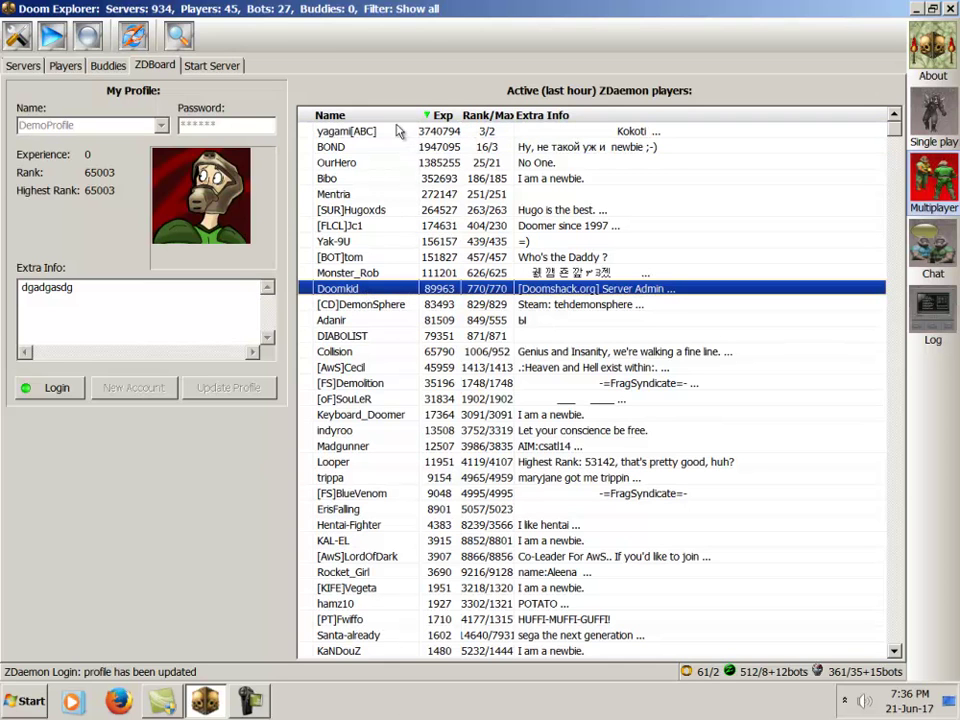
click(133, 38)
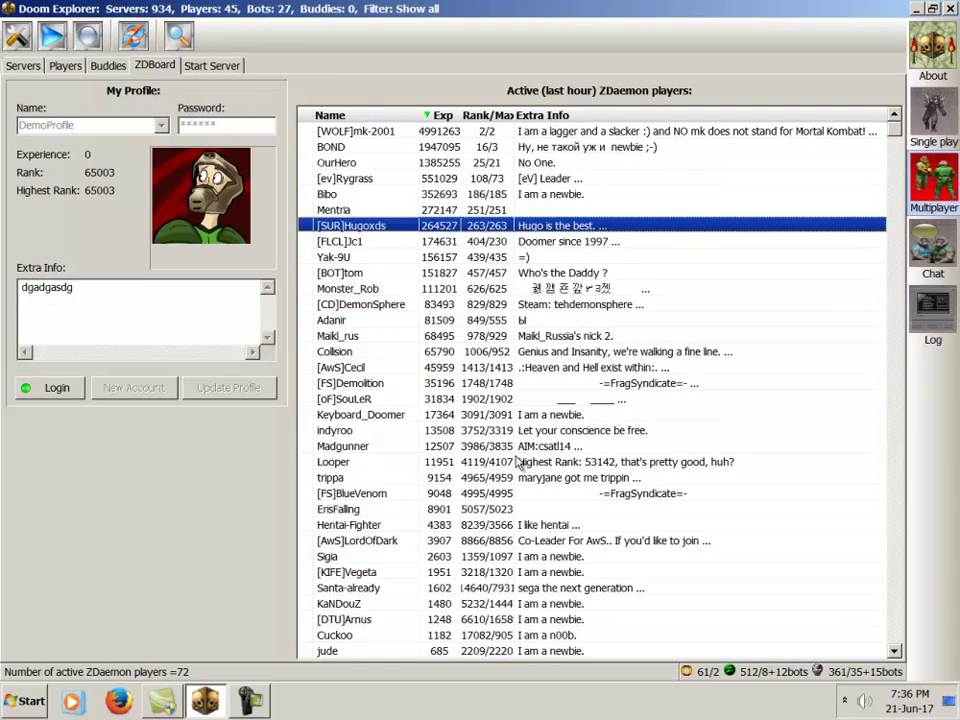
mouse_move(813, 533)
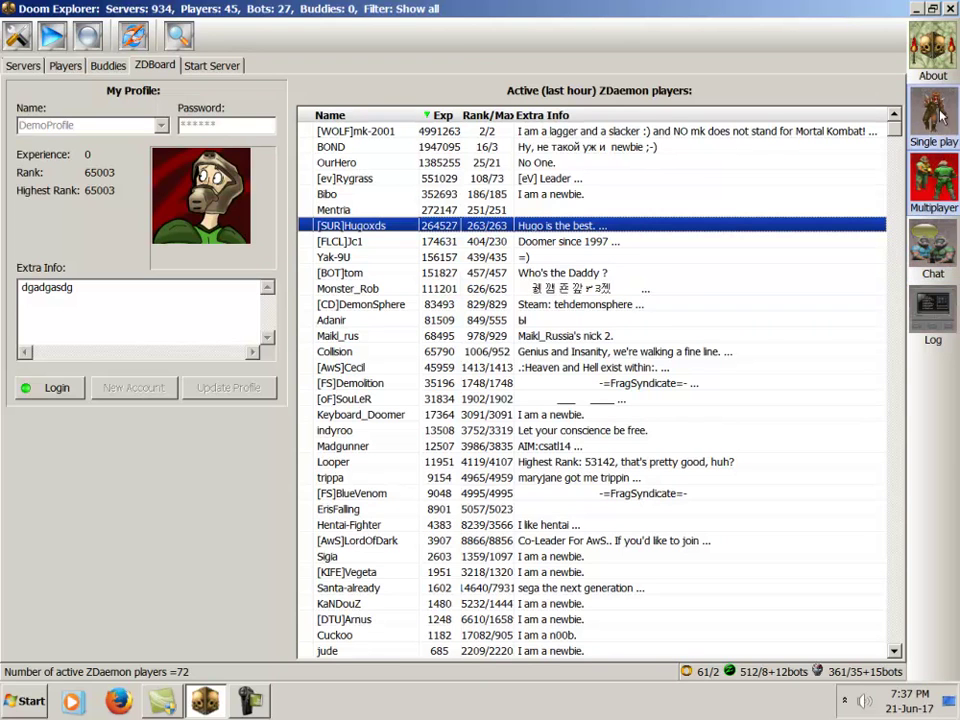
- Show the multiplayer server list and refresh all servers
click(24, 65)
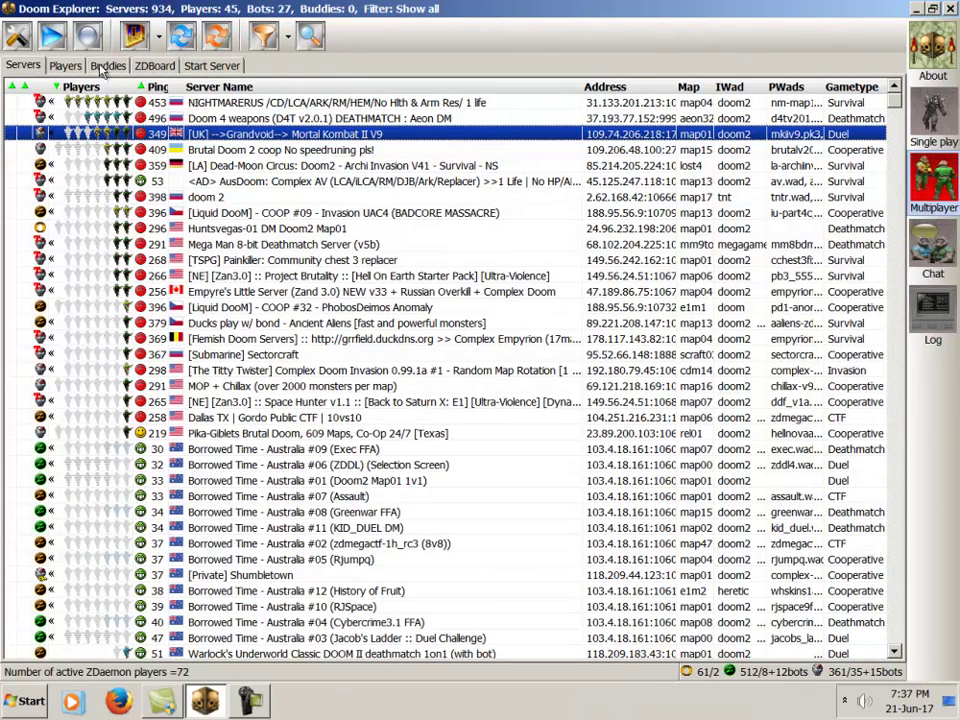
click(182, 48)
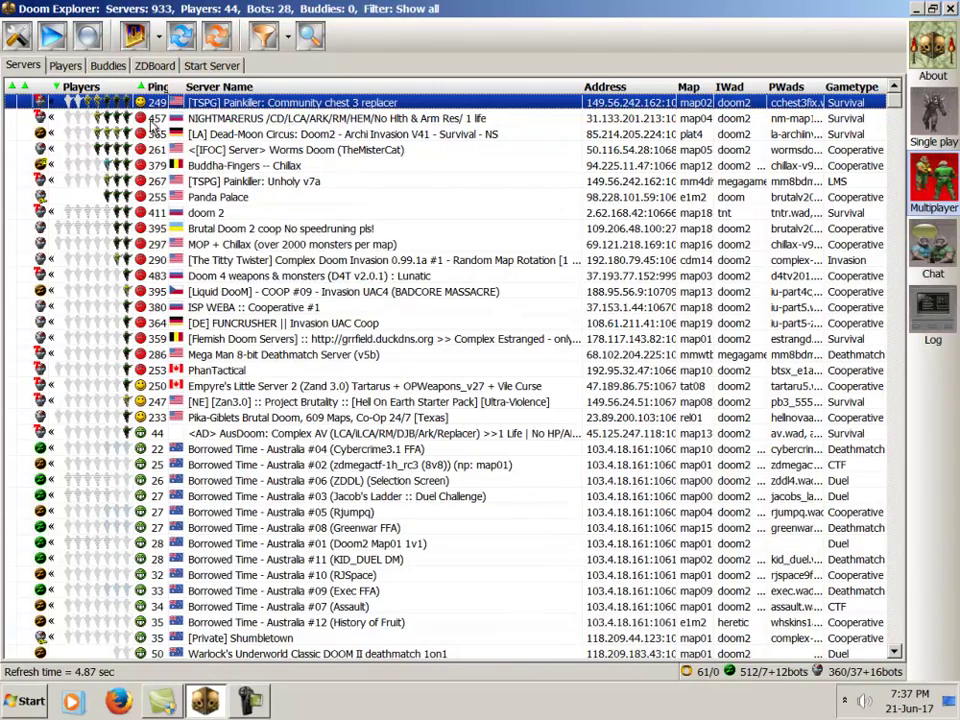
- Try sorting the multiplayer server list by ping
click(157, 88)
click(158, 90)
click(157, 90)
click(157, 90)
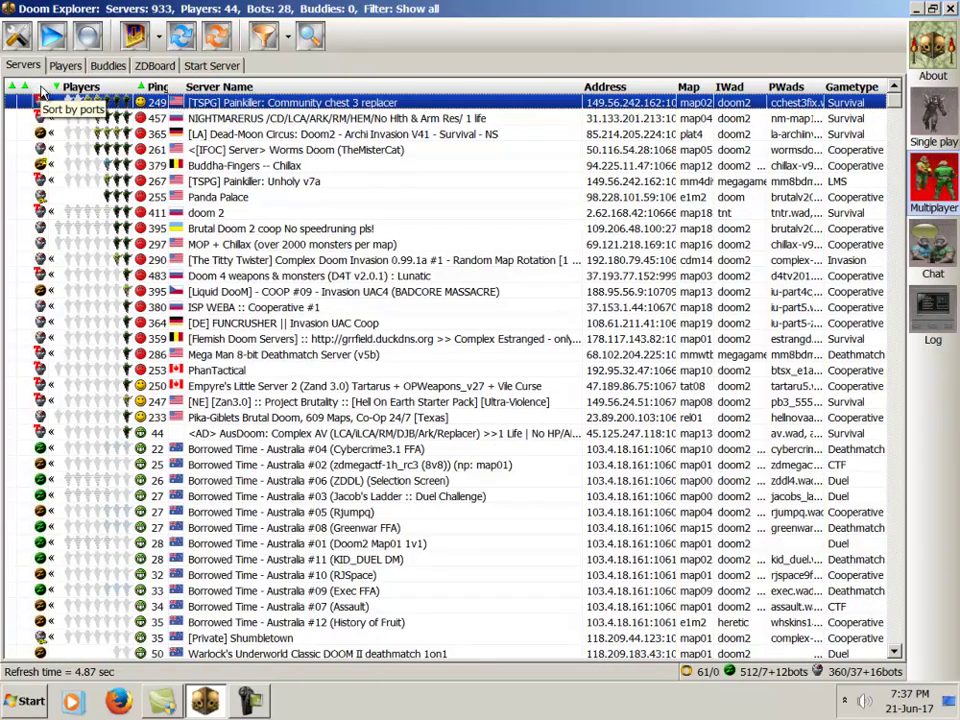
- Look through the server list from the populated servers down to the empty ones, comparing ports, player slots and pings, and return to its start
drag(100, 496, 100, 655)
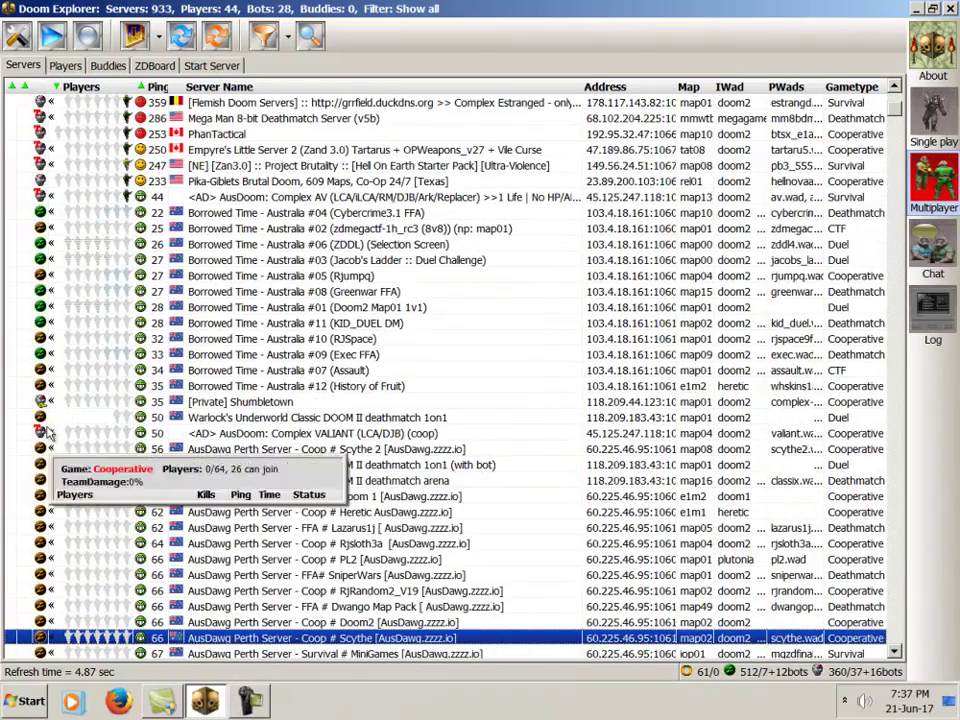
key(Down)
key(Down)
key(Down)
key(Down)
key(Down)
key(Down)
key(Down)
key(Down)
key(Down)
key(Down)
key(Down)
key(Down)
key(Down)
key(Down)
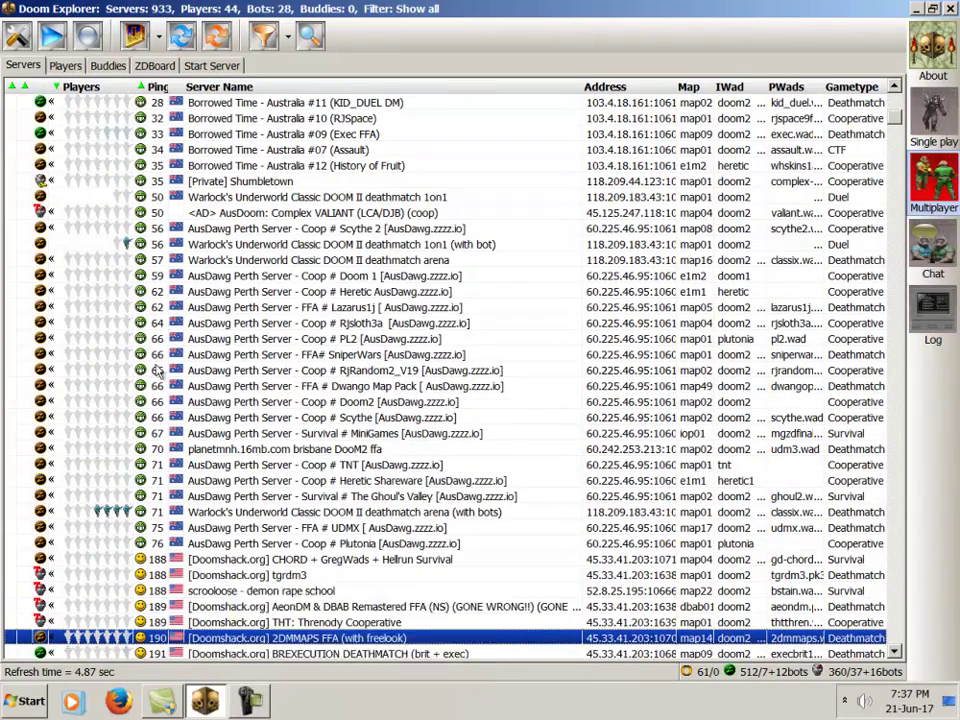
key(Down)
key(Down)
key(Down)
key(Down)
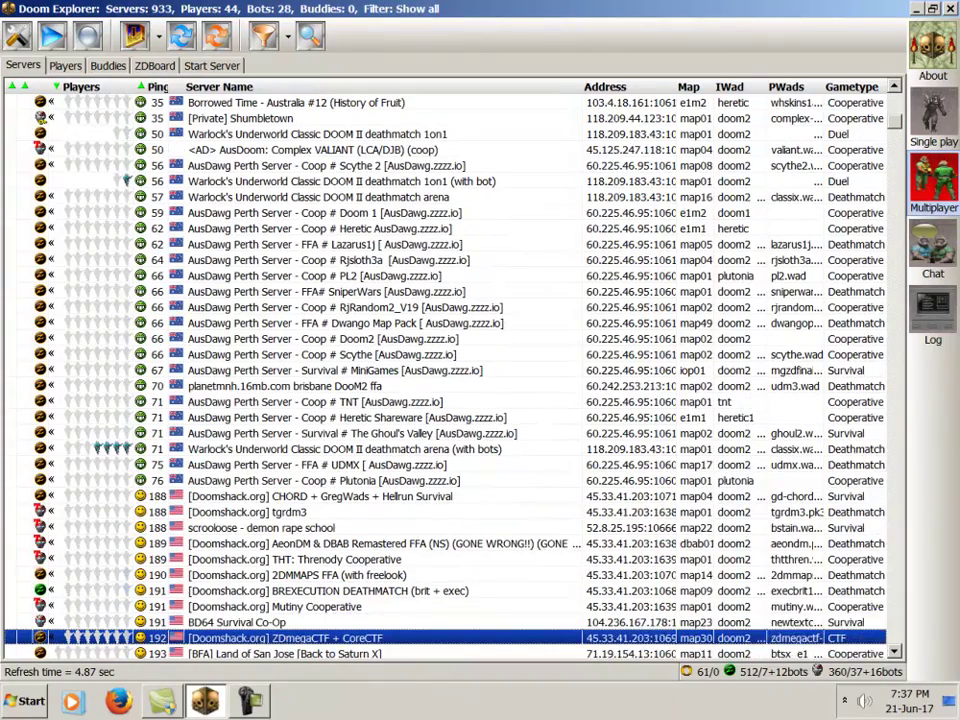
drag(897, 118, 894, 90)
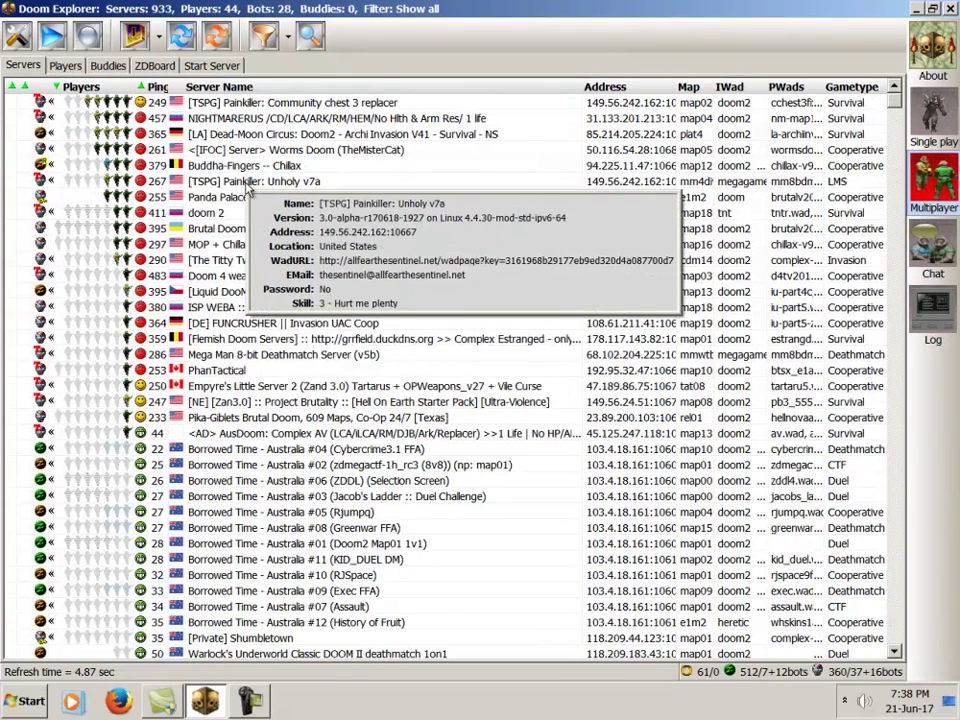
- Join the "[TSPG] Painkiller: Unholy v7a" server and install the special Zandronum version it requires
double_click(250, 181)
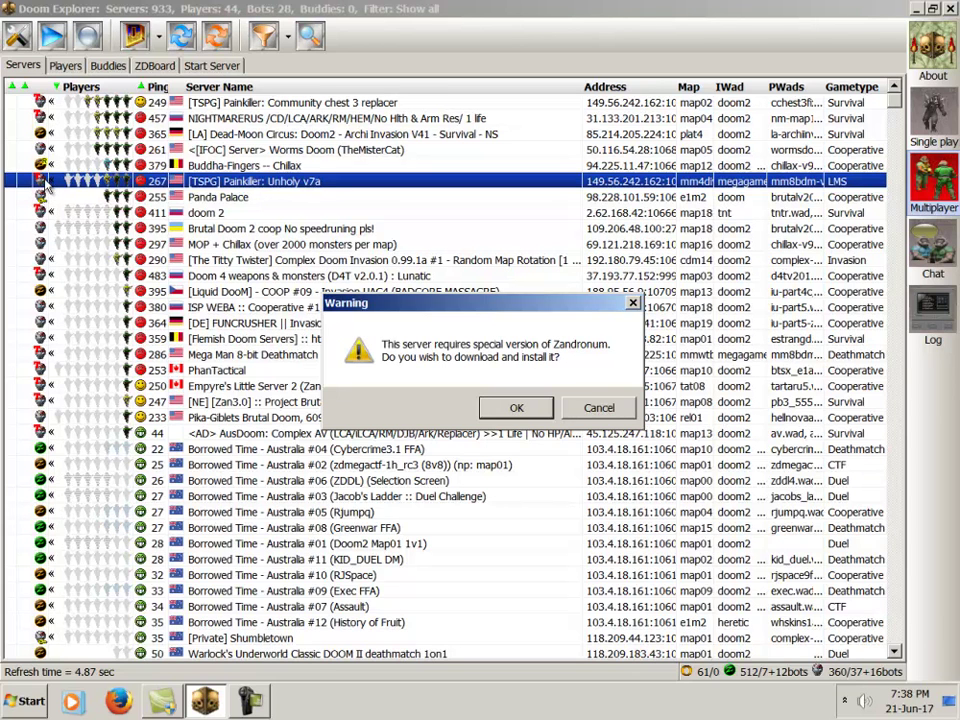
click(502, 408)
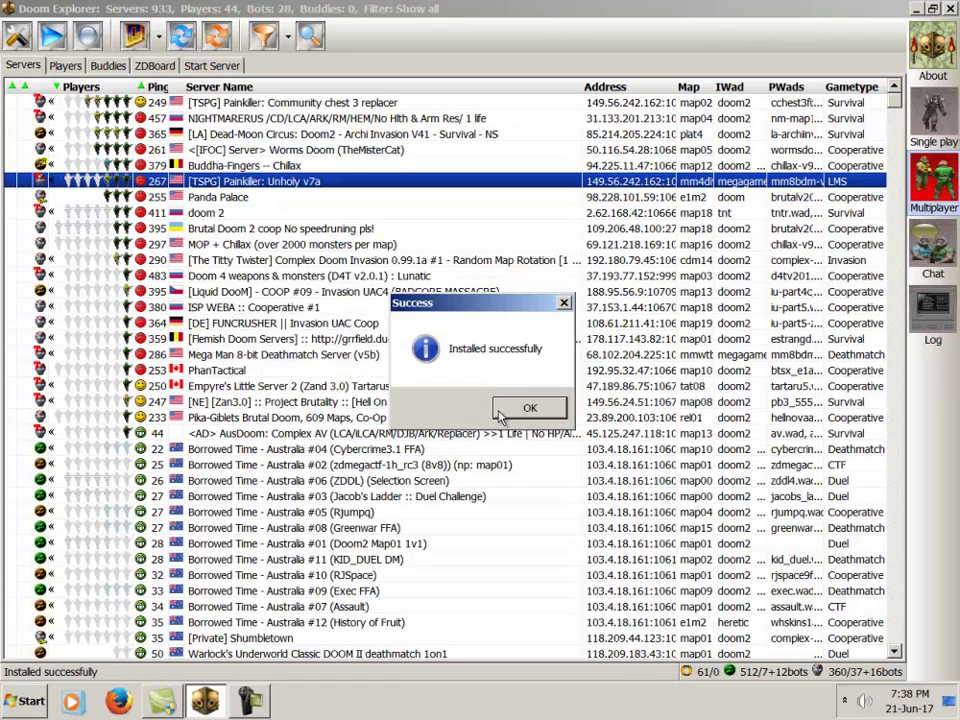
click(502, 412)
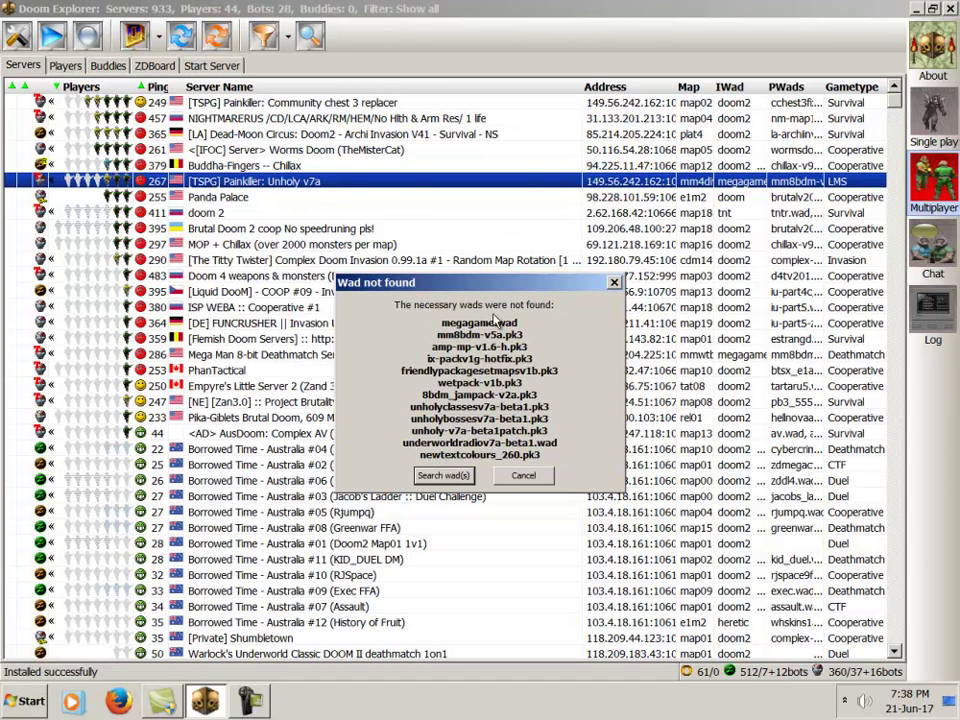
- Search online for the WADs missing for the Unholy v7a server and cancel the search
click(443, 476)
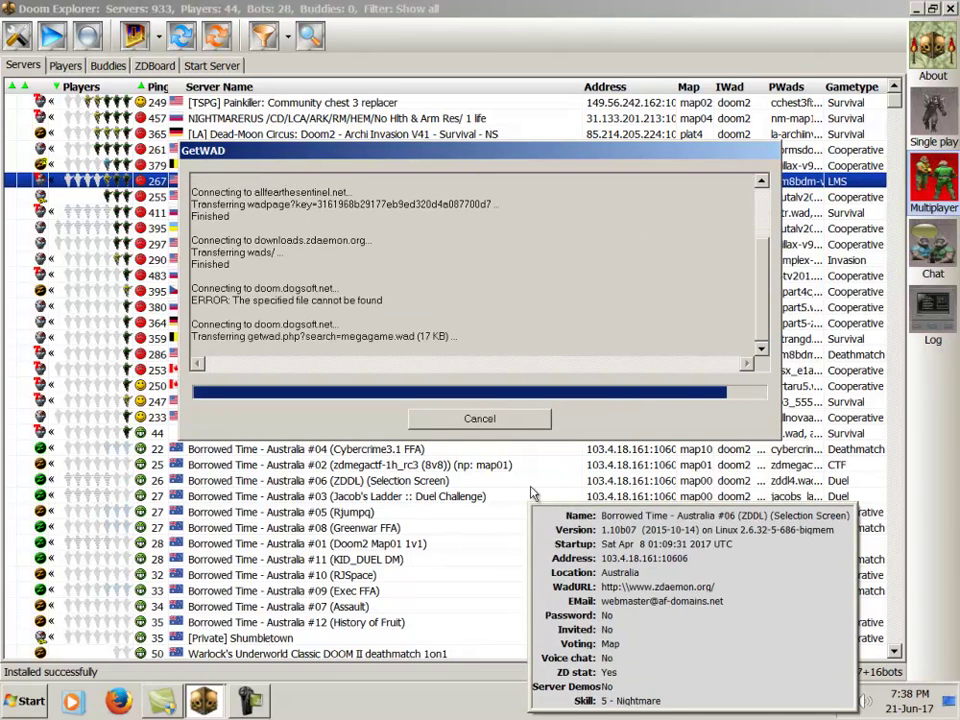
click(479, 418)
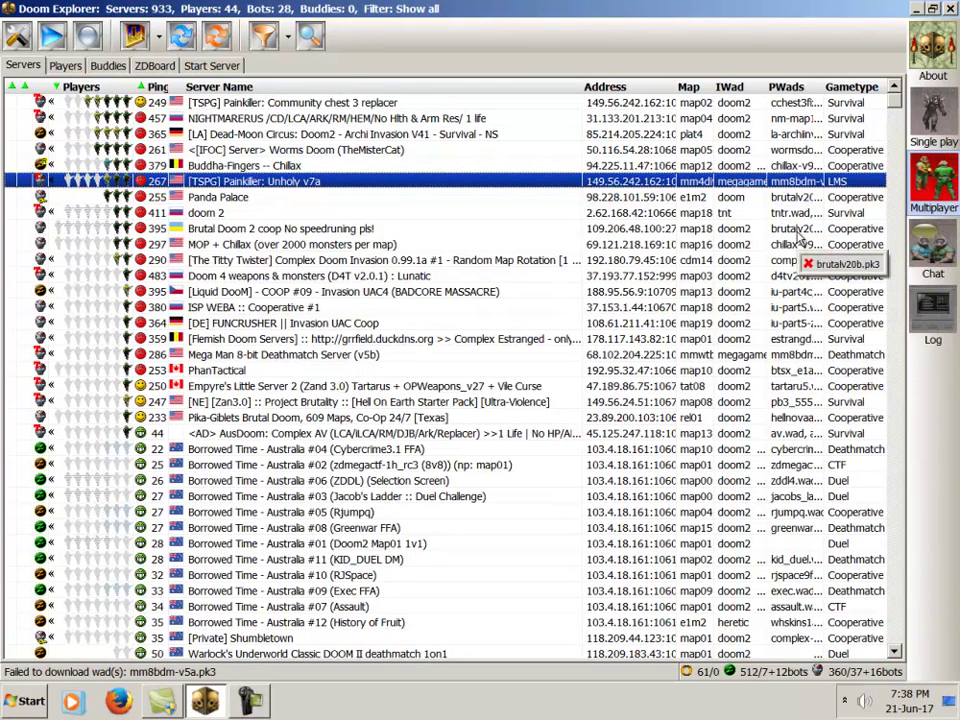
- Try to join the "Brutal Doom 2 coop No speedruning pls!" server, search for its missing brutalv20b.pk3 and cancel the search
click(796, 232)
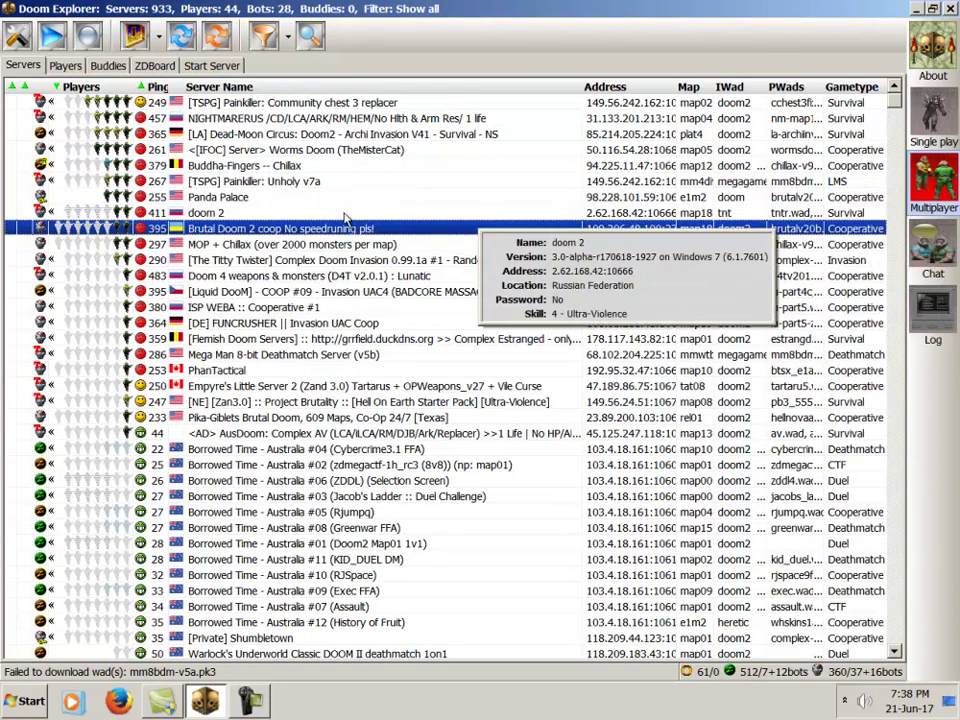
double_click(340, 236)
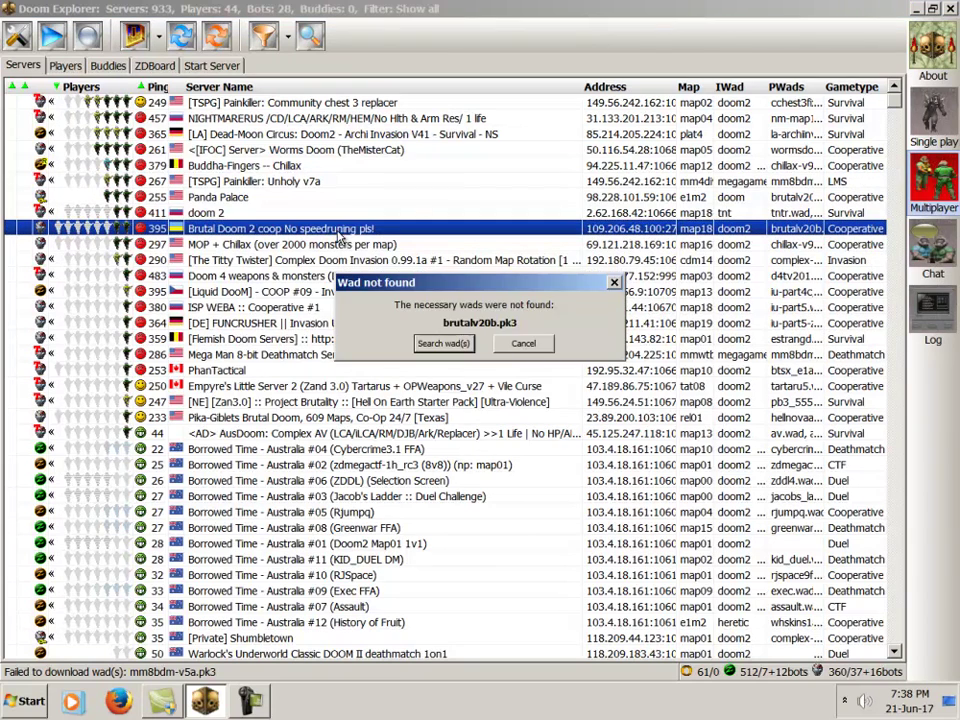
click(459, 347)
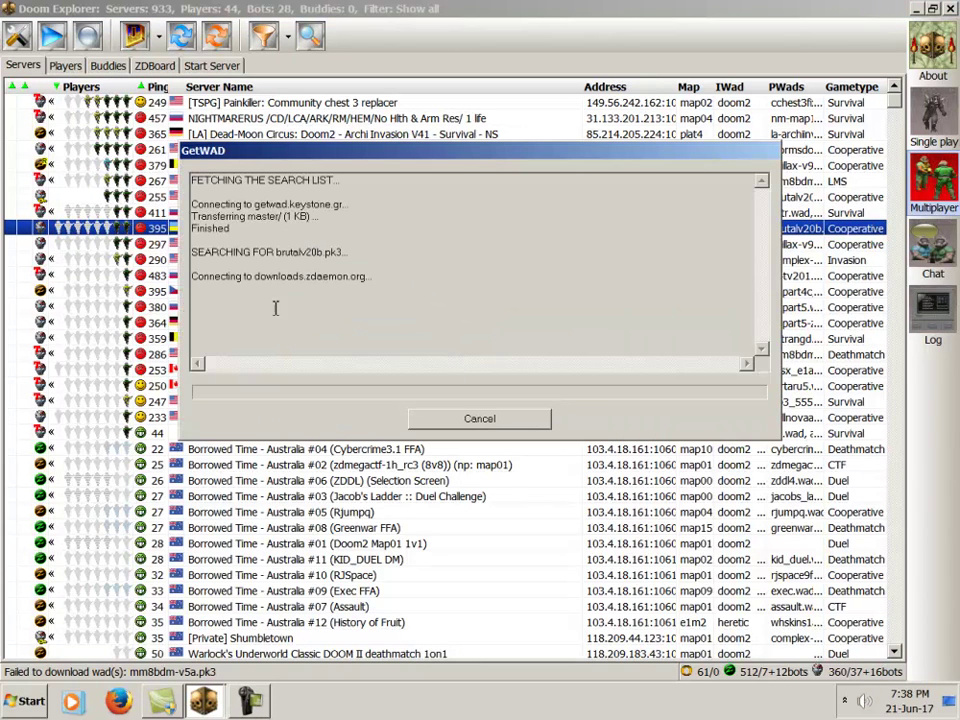
click(515, 422)
click(520, 422)
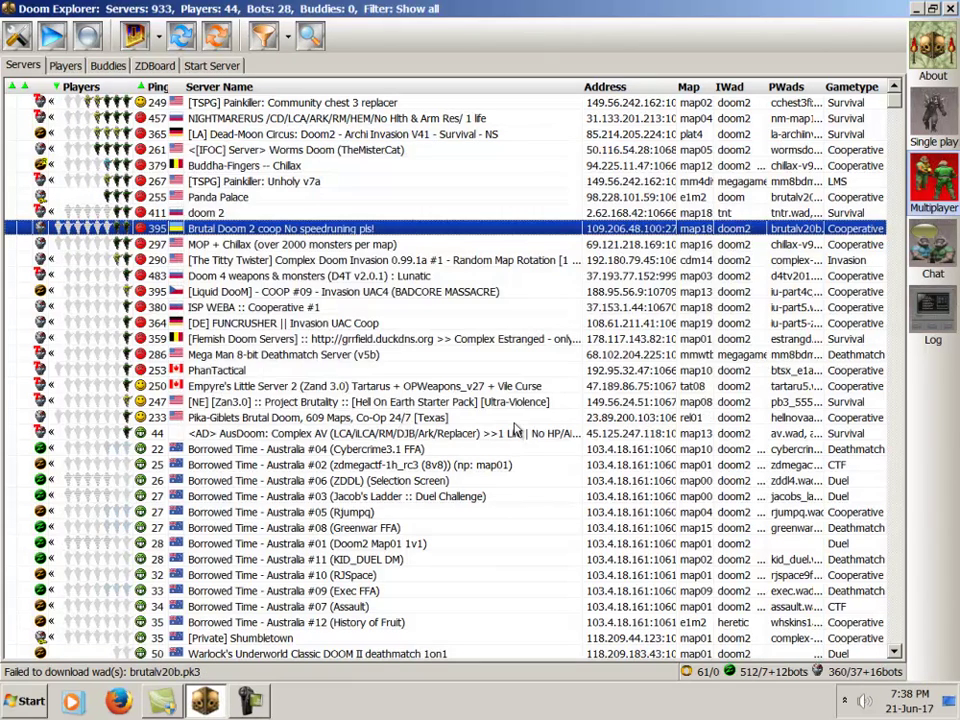
- Examine the PWADs, game type flags and server details of several entries in the server list
click(786, 262)
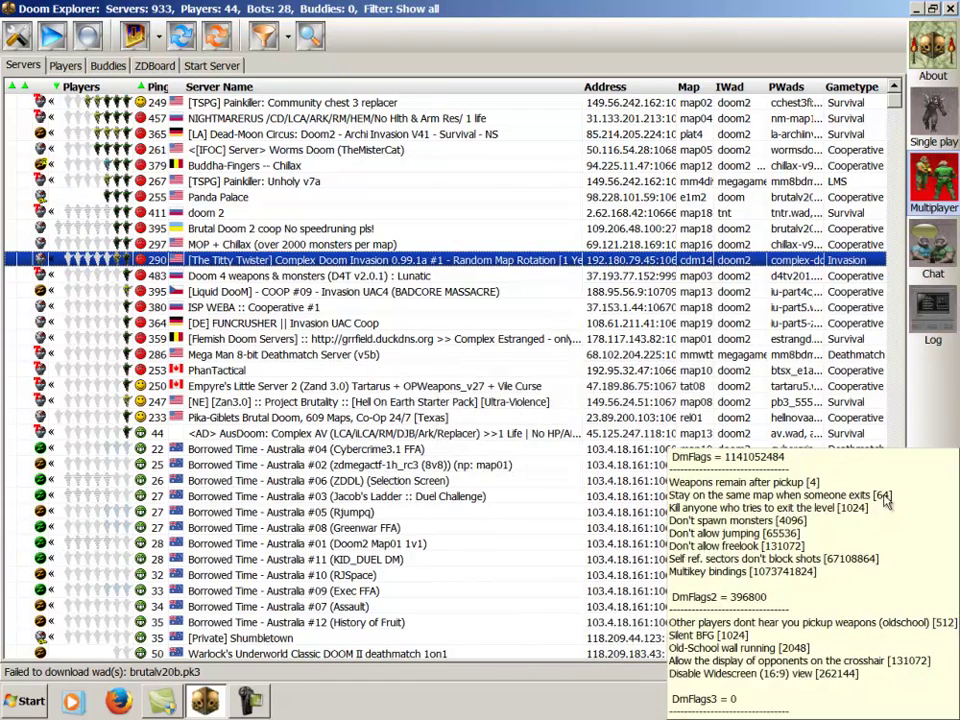
click(252, 118)
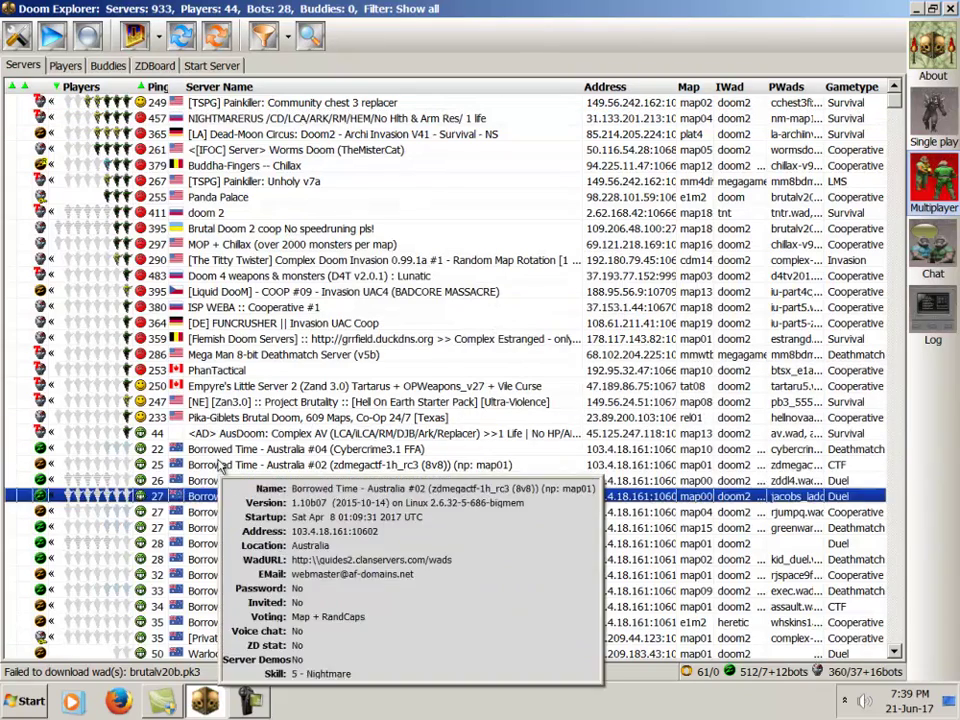
scroll(219, 467, down, 1)
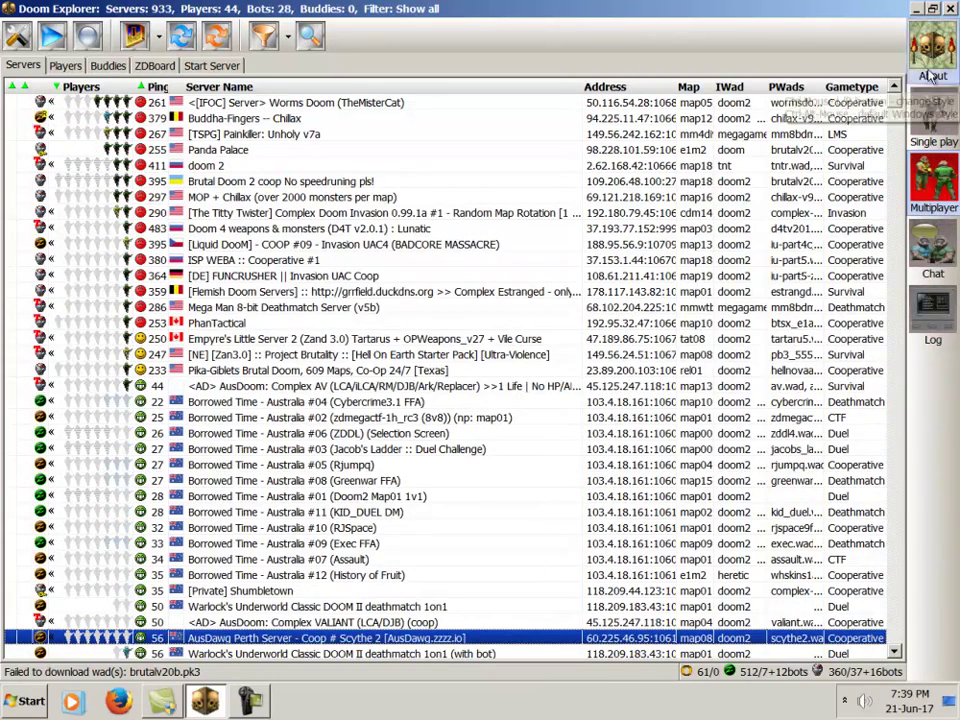
scroll(896, 107, up, 1)
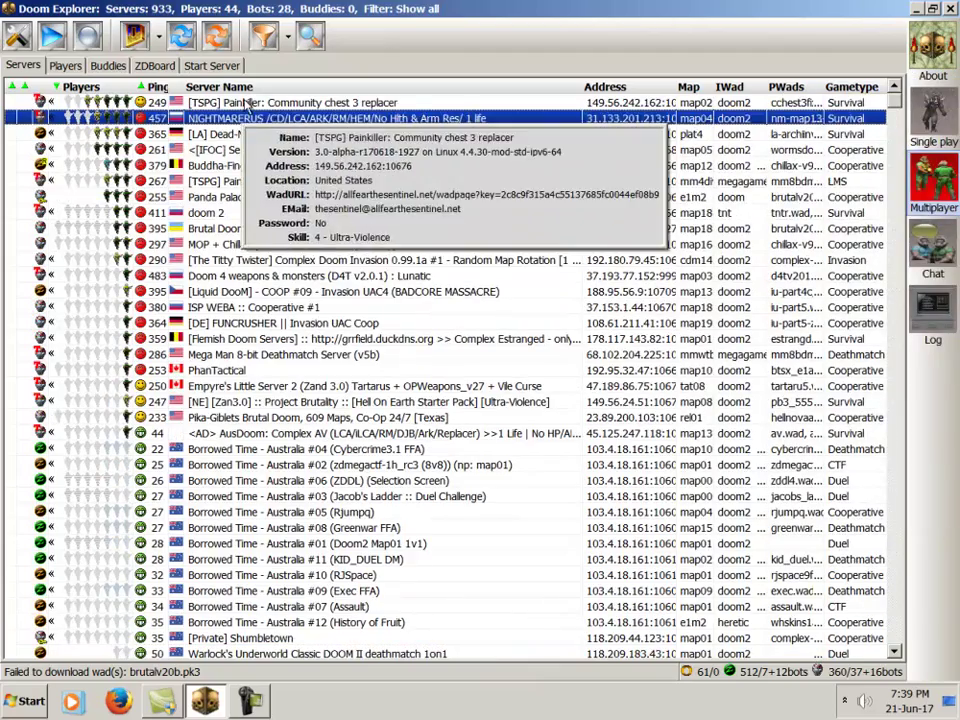